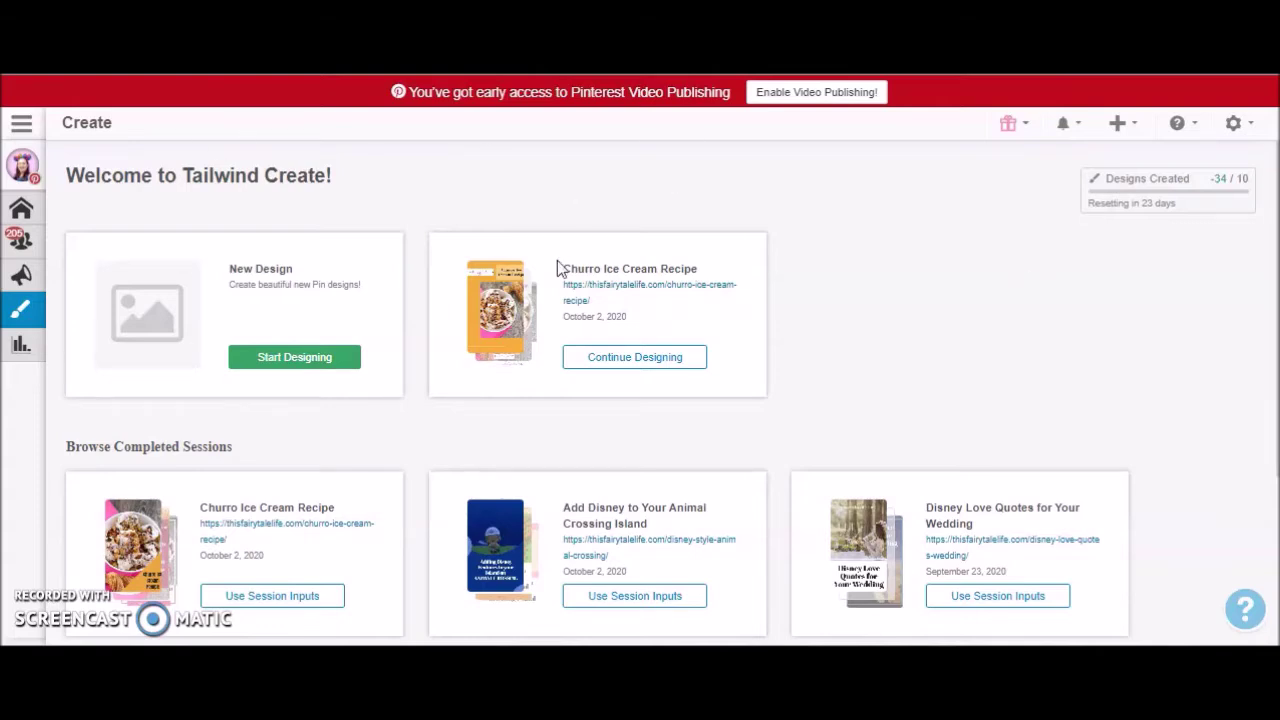
{"action": "left_click", "coordinate": [309, 369]}
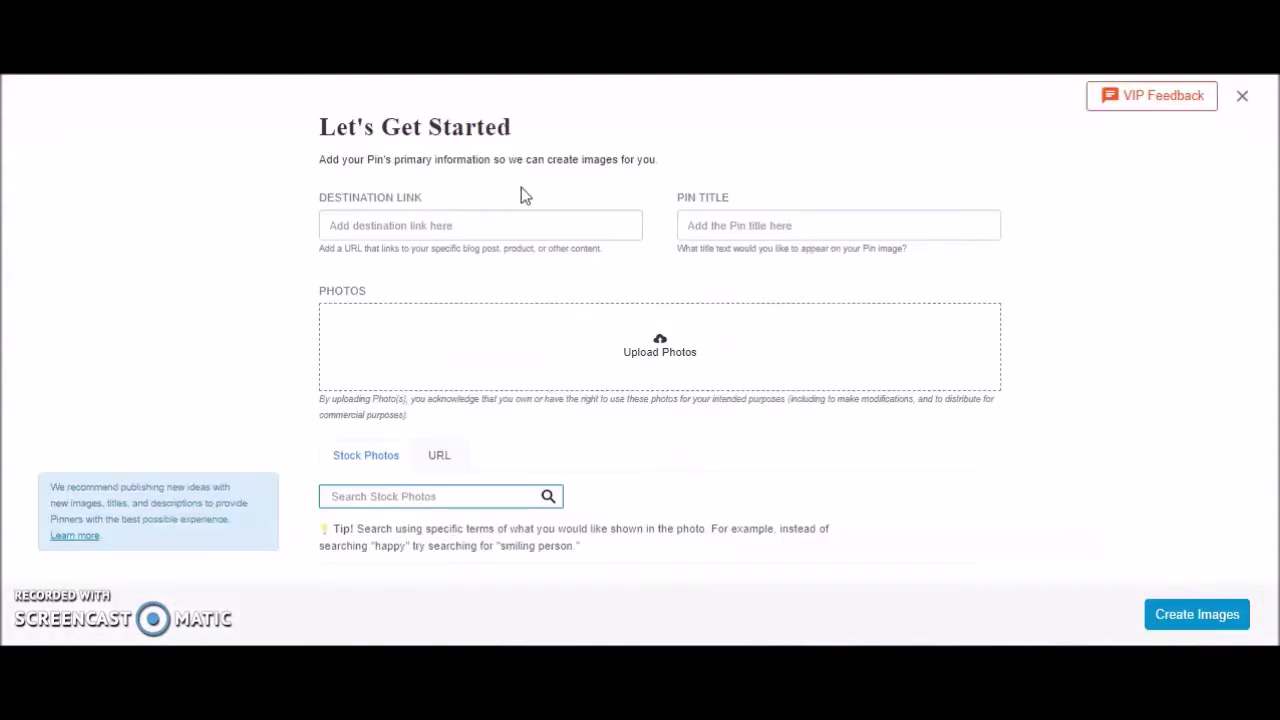
{"action": "left_click", "coordinate": [481, 228]}
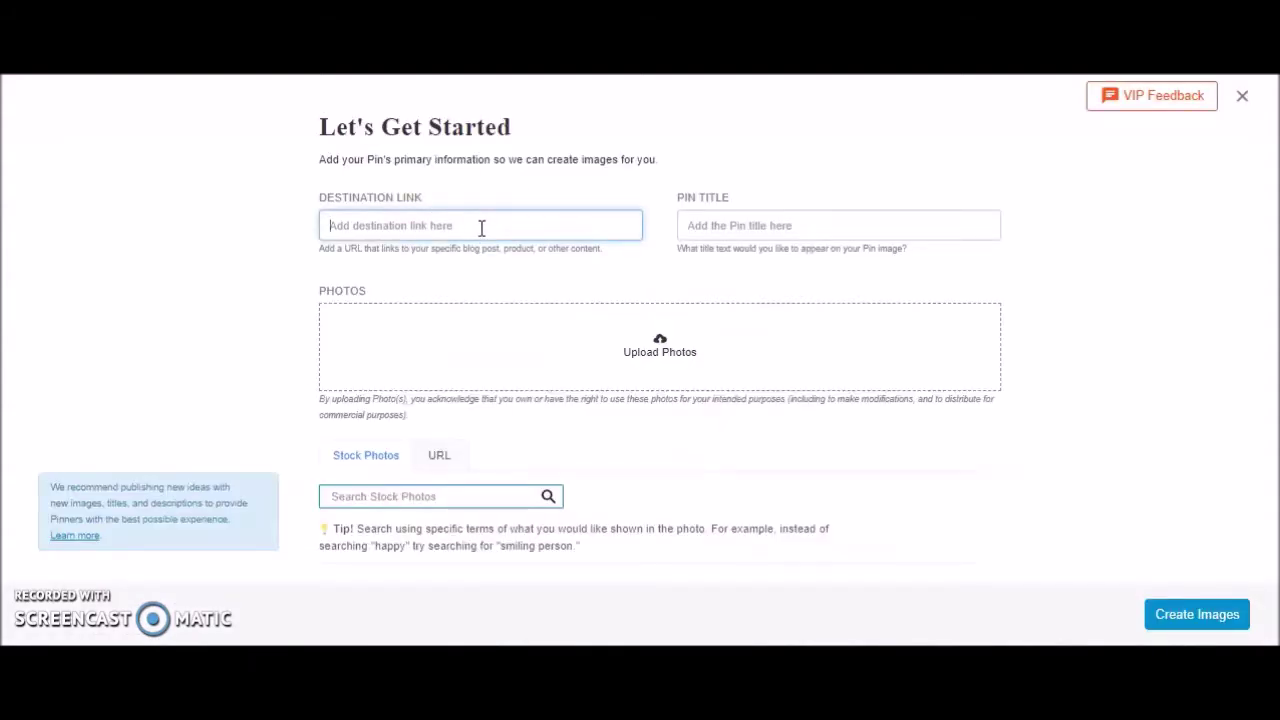
{"action": "type", "text": "https://thisfairytalelife.com/churro-ice-cream-recipe/"}
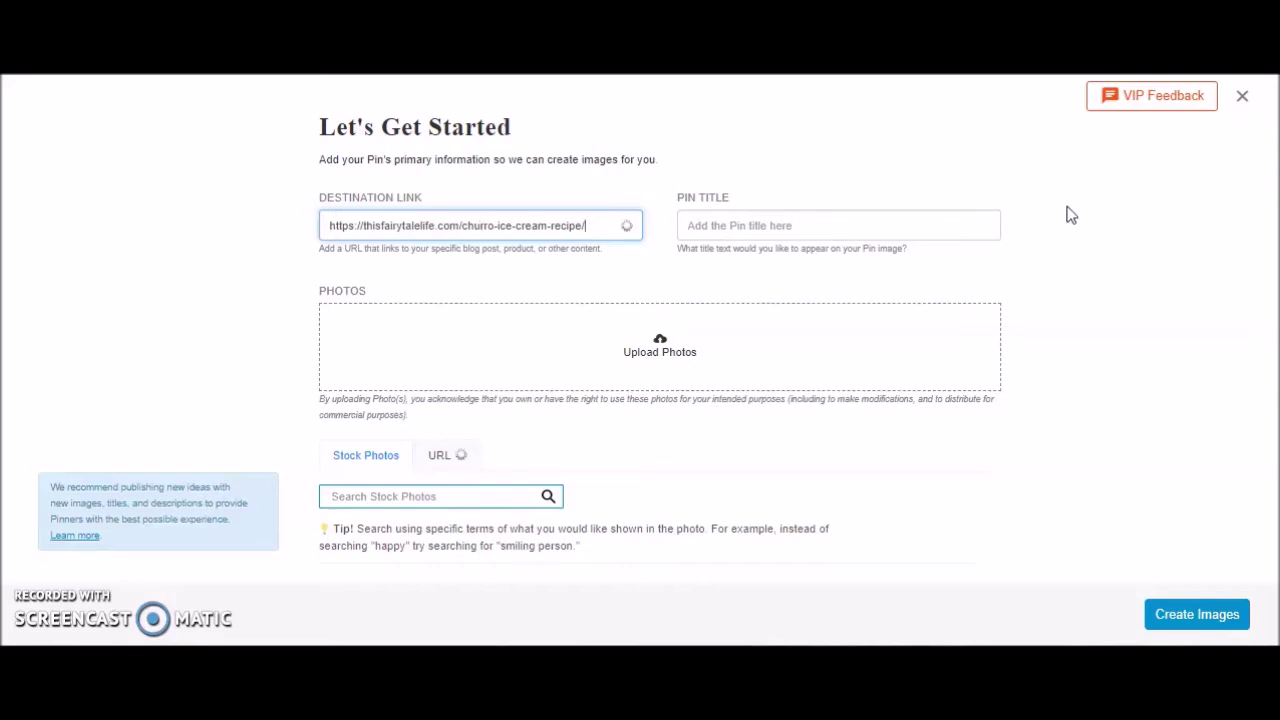
Step: Shorten the pin title to "Churro Ice Cream Recipe" by removing the site name from its end
{"action": "left_click", "coordinate": [925, 224]}
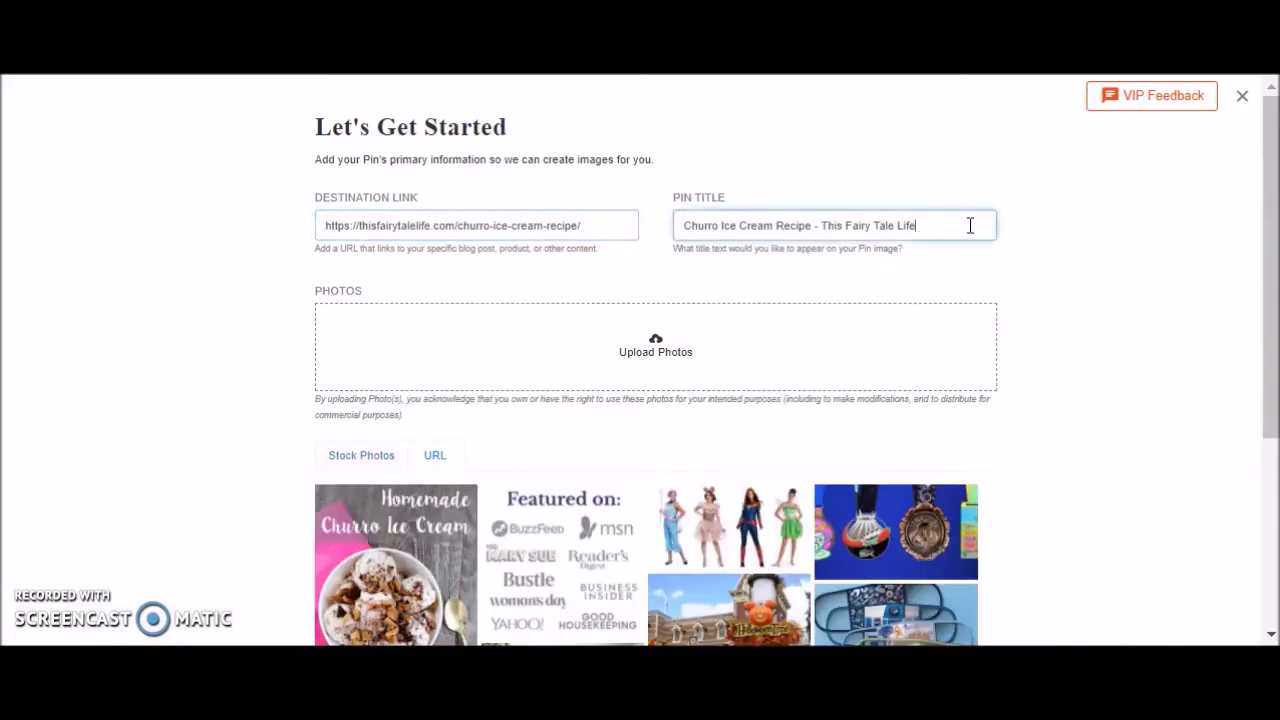
{"action": "key", "text": "BackSpace"}
{"action": "key", "text": "BackSpace"}
{"action": "key", "text": "BackSpace"}
{"action": "key", "text": "BackSpace"}
{"action": "key", "text": "BackSpace"}
{"action": "key", "text": "BackSpace"}
{"action": "key", "text": "BackSpace"}
{"action": "key", "text": "BackSpace"}
{"action": "key", "text": "BackSpace"}
{"action": "key", "text": "BackSpace"}
{"action": "key", "text": "BackSpace"}
{"action": "key", "text": "BackSpace"}
{"action": "key", "text": "BackSpace"}
{"action": "key", "text": "BackSpace"}
{"action": "key", "text": "BackSpace"}
{"action": "key", "text": "BackSpace"}
{"action": "key", "text": "BackSpace"}
{"action": "key", "text": "BackSpace"}
{"action": "key", "text": "BackSpace"}
{"action": "key", "text": "BackSpace"}
{"action": "key", "text": "BackSpace"}
{"action": "key", "text": "BackSpace"}
{"action": "key", "text": "BackSpace"}
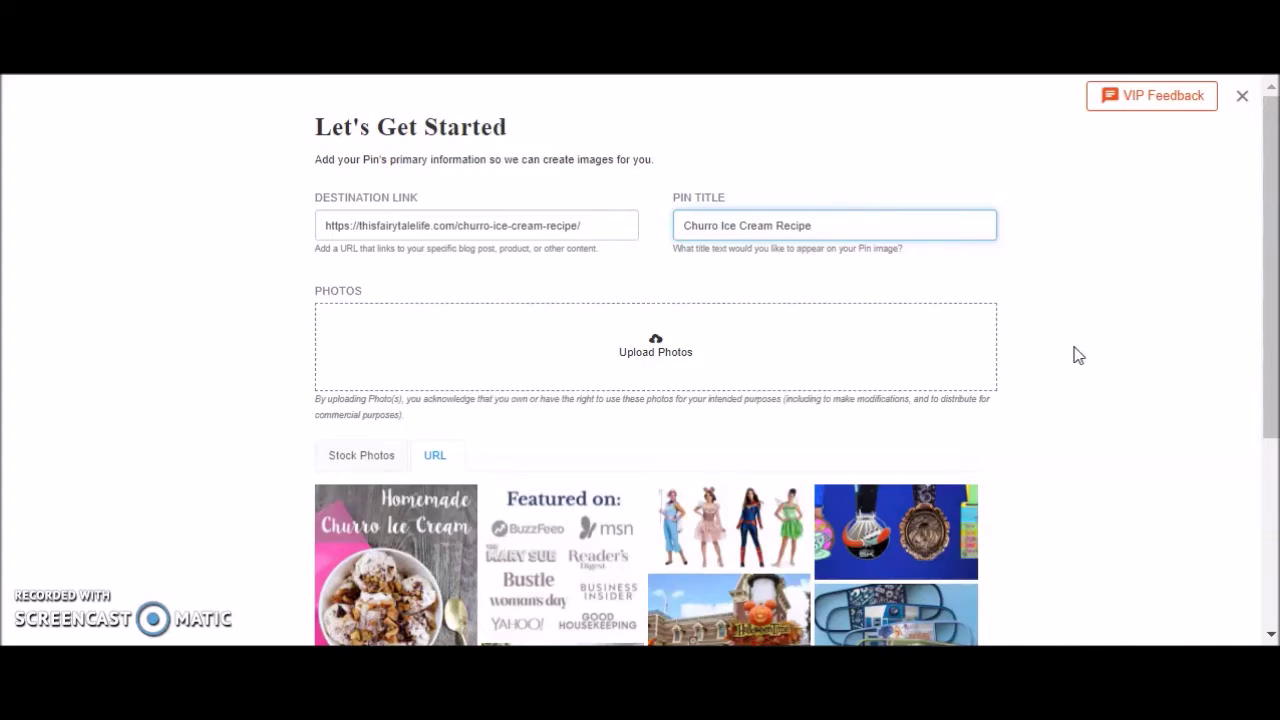
Step: Look through the images pulled in from the destination link
{"action": "scroll", "coordinate": [1086, 357], "scroll_direction": "down", "scroll_amount": 2}
{"action": "scroll", "coordinate": [1086, 357], "scroll_direction": "down", "scroll_amount": 1}
{"action": "scroll", "coordinate": [1086, 357], "scroll_direction": "up", "scroll_amount": 3}
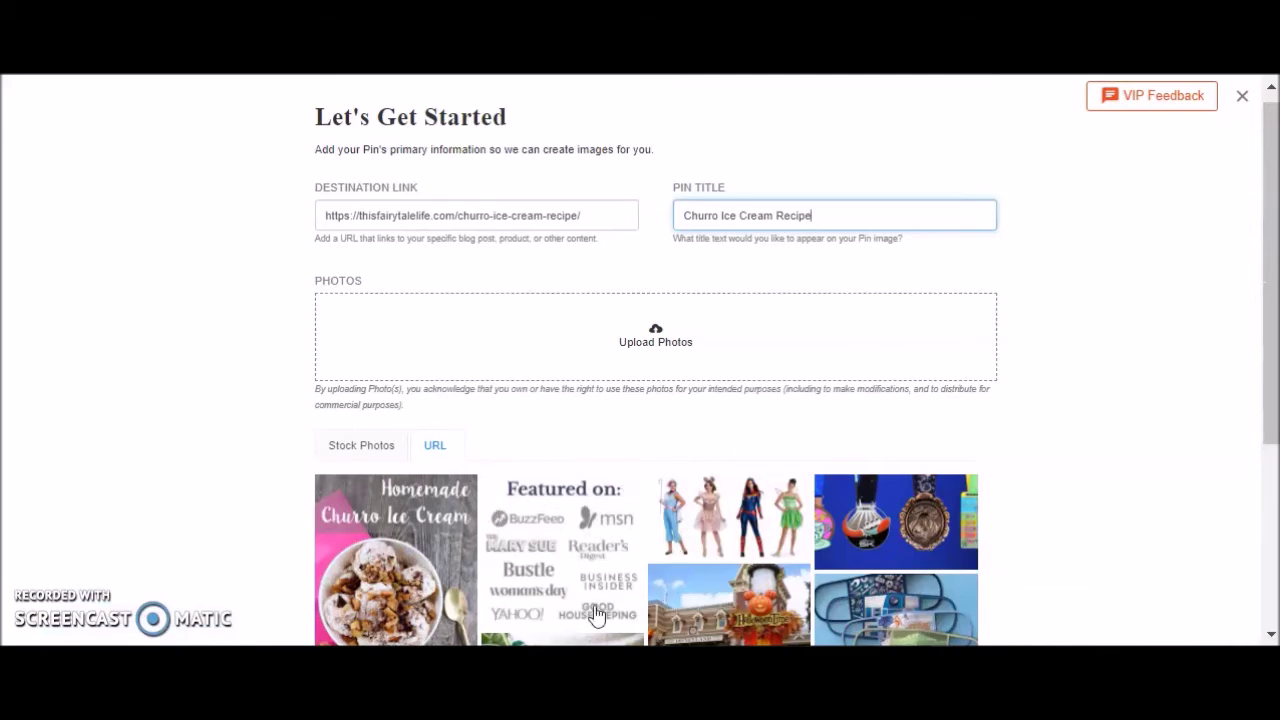
{"action": "scroll", "coordinate": [1034, 420], "scroll_direction": "down", "scroll_amount": 3}
{"action": "scroll", "coordinate": [1063, 414], "scroll_direction": "up", "scroll_amount": 3}
{"action": "scroll", "coordinate": [1065, 416], "scroll_direction": "down", "scroll_amount": 1}
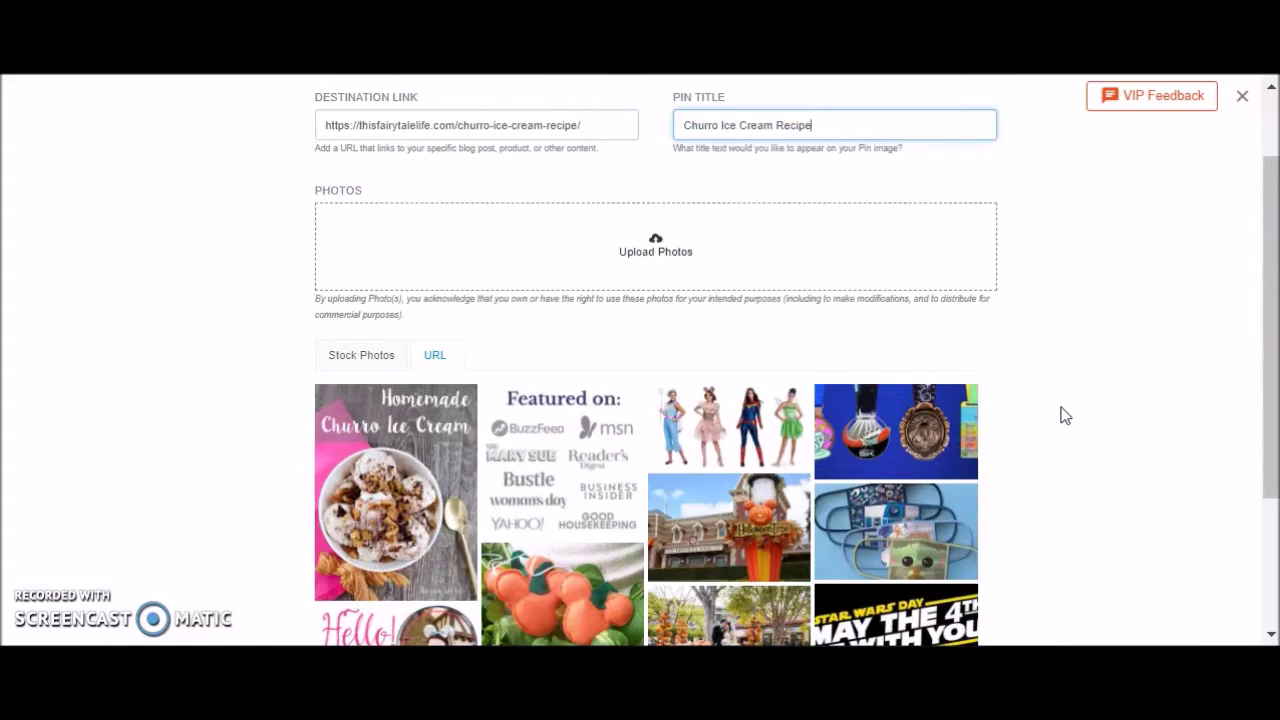
{"action": "scroll", "coordinate": [1065, 416], "scroll_direction": "up", "scroll_amount": 1}
Step: Upload the four photos churro-ice-cream-recipe-7, -19, -20 and -32 to the pin design
{"action": "left_click", "coordinate": [663, 355]}
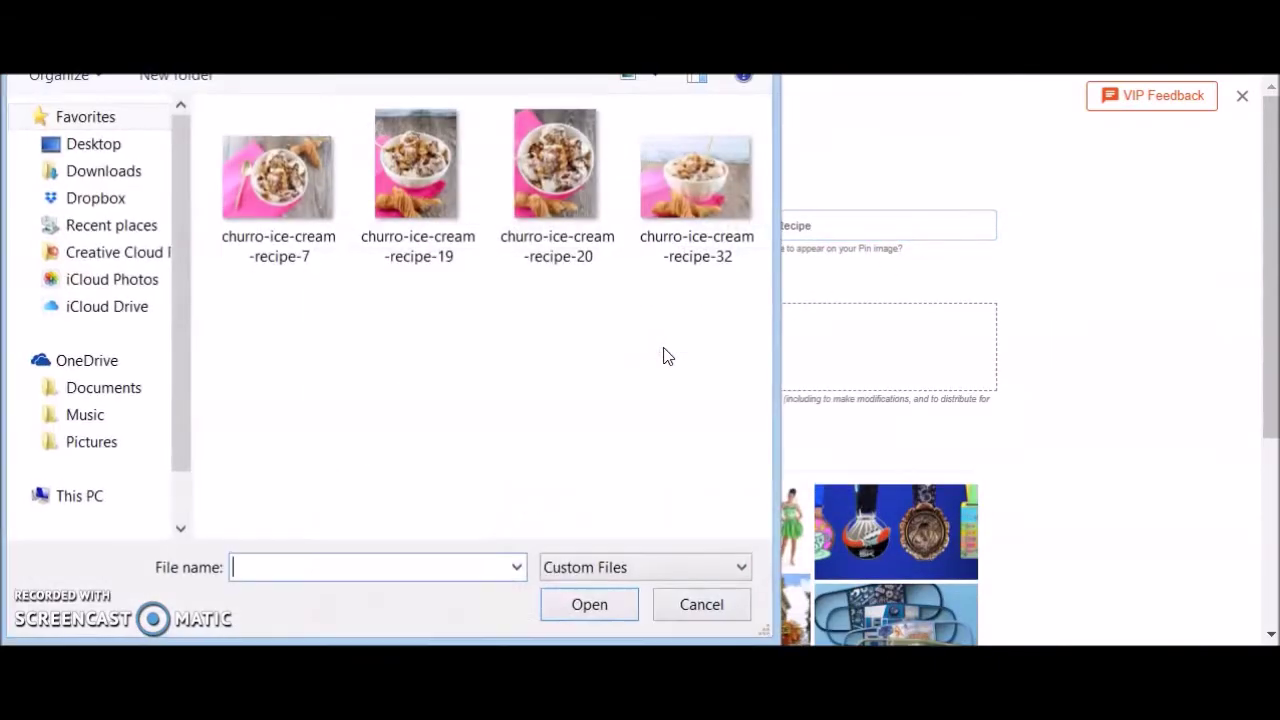
{"action": "left_click", "coordinate": [312, 198]}
{"action": "key", "text": "ctrl+a"}
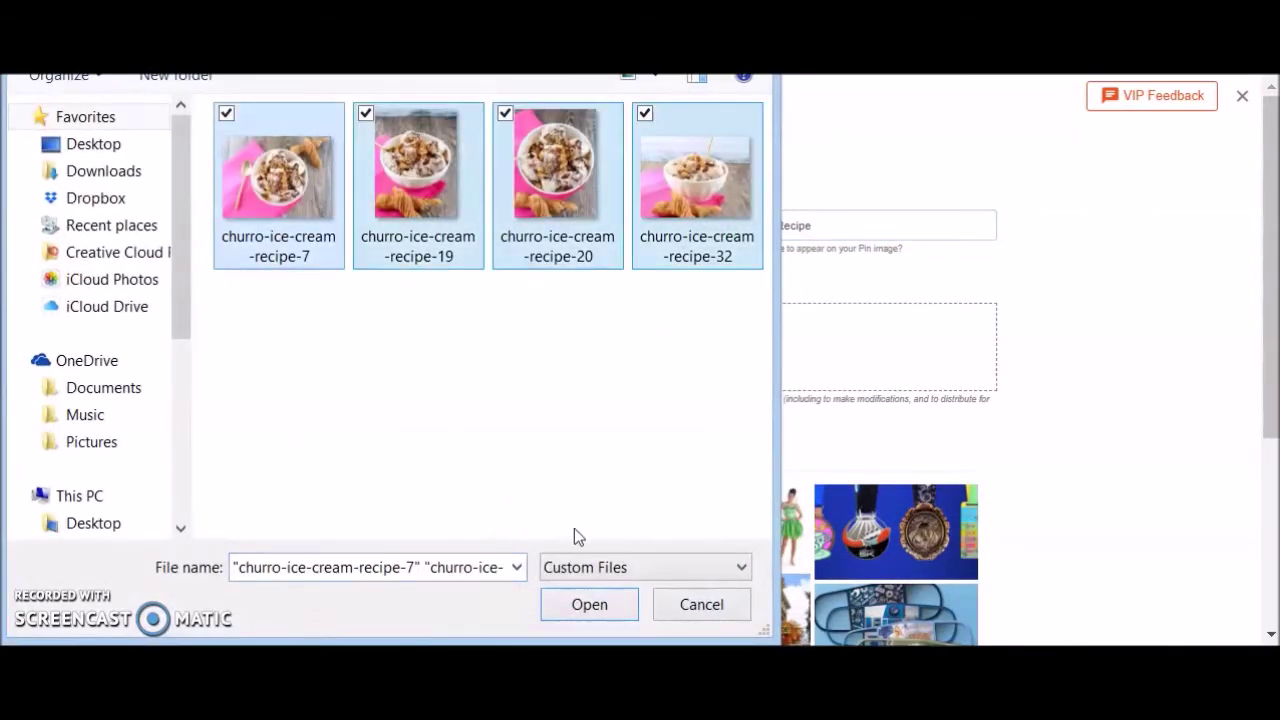
{"action": "left_click", "coordinate": [586, 606]}
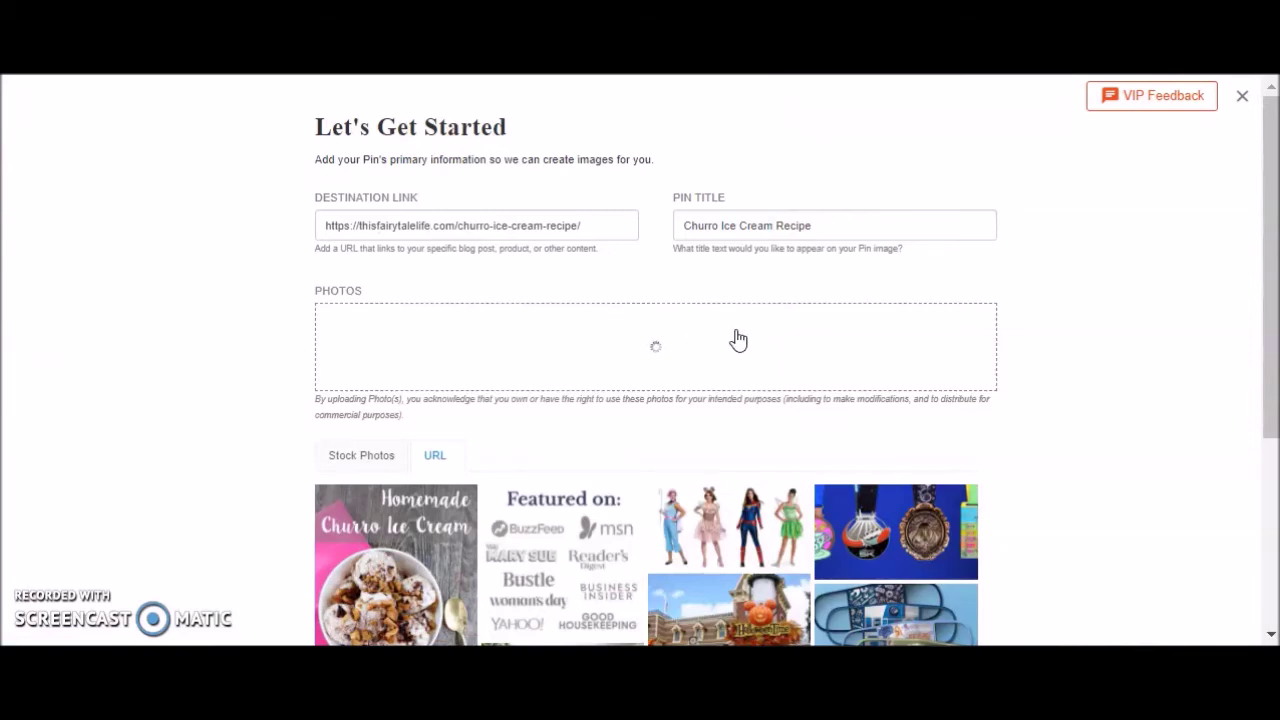
Step: Search the stock photos for "ice cream" and add the free picture of colourful cones with flowers and berries
{"action": "left_click", "coordinate": [395, 472]}
{"action": "left_click", "coordinate": [396, 498]}
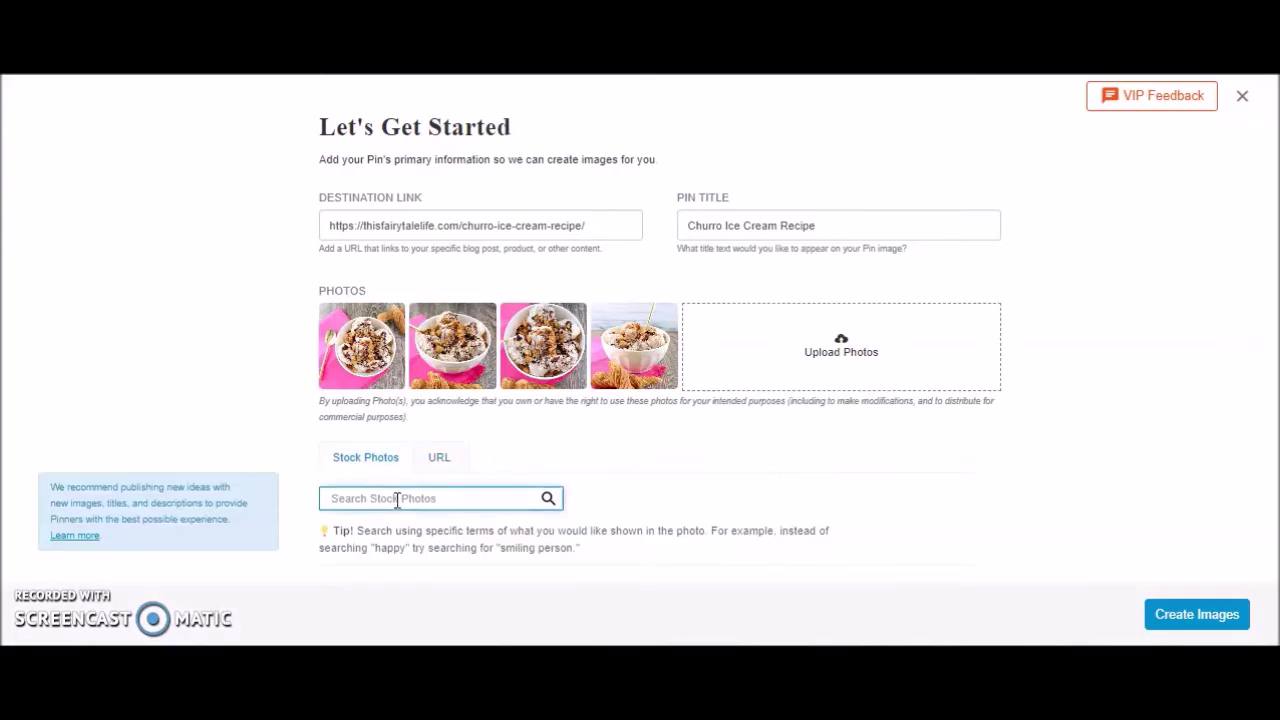
{"action": "type", "text": "ice cream"}
{"action": "key", "text": "Return"}
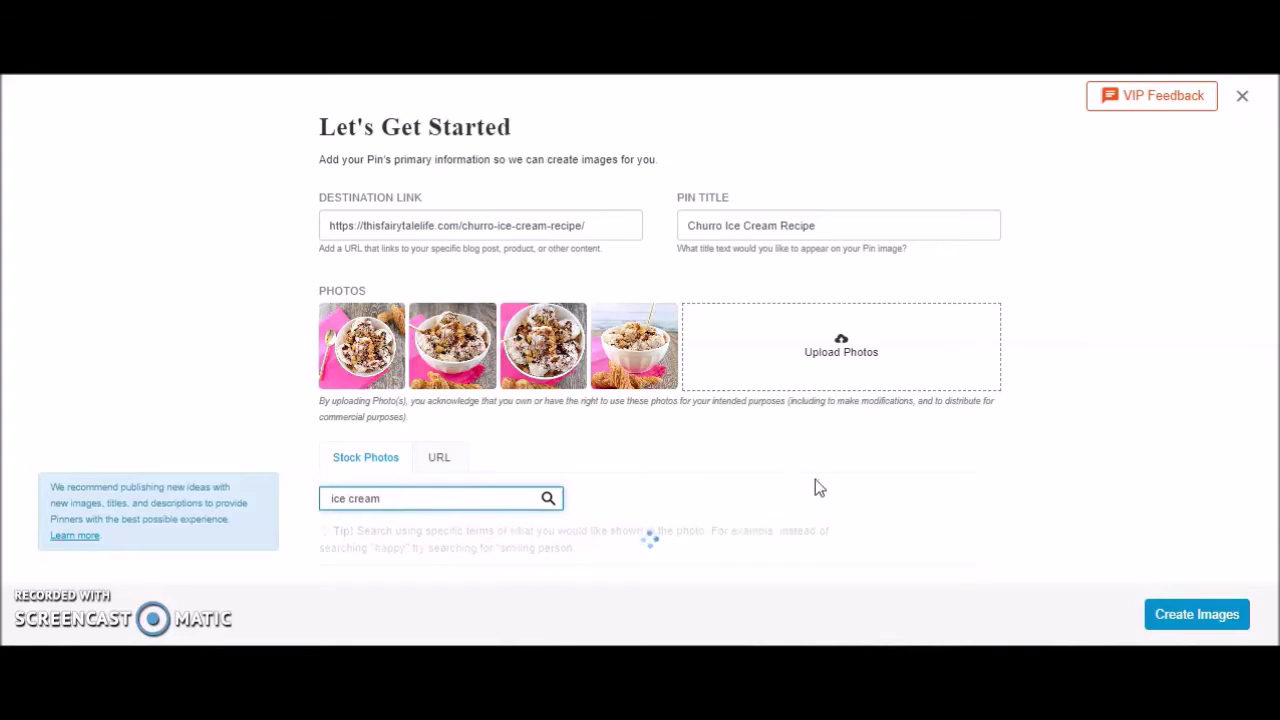
{"action": "scroll", "coordinate": [1068, 473], "scroll_direction": "down", "scroll_amount": 1}
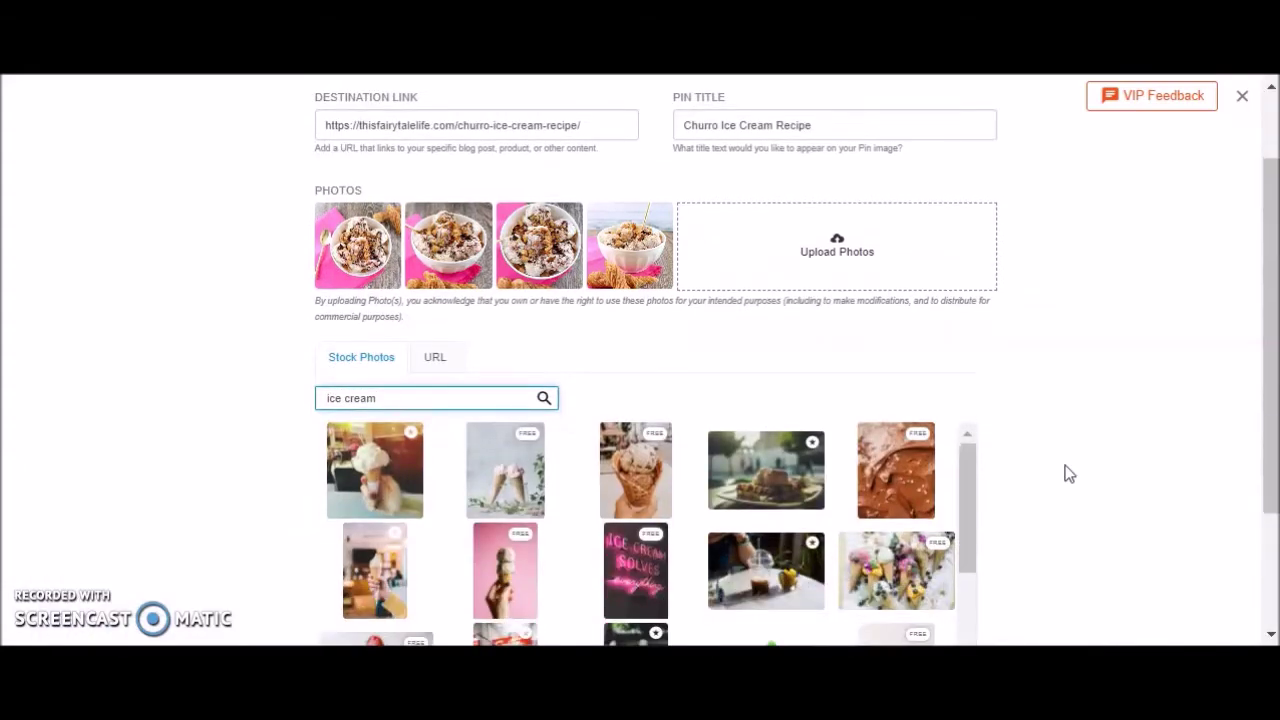
{"action": "scroll", "coordinate": [1068, 473], "scroll_direction": "down", "scroll_amount": 1}
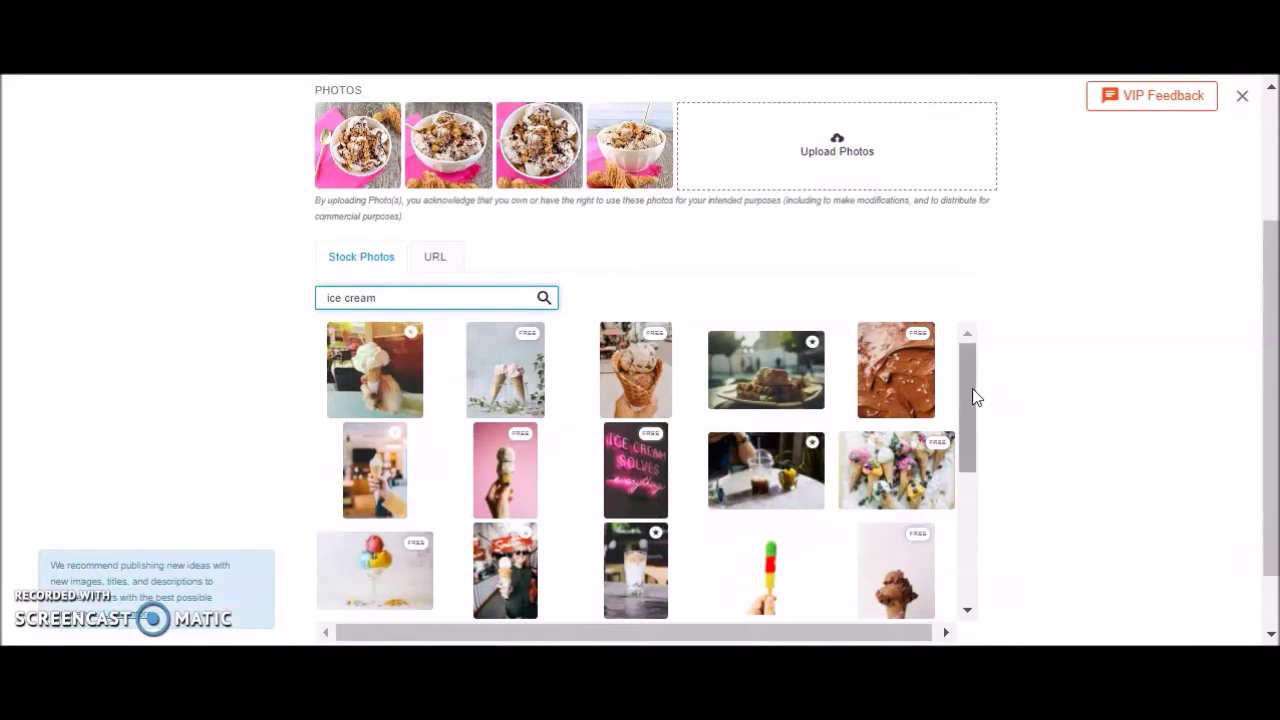
{"action": "left_click", "coordinate": [893, 478]}
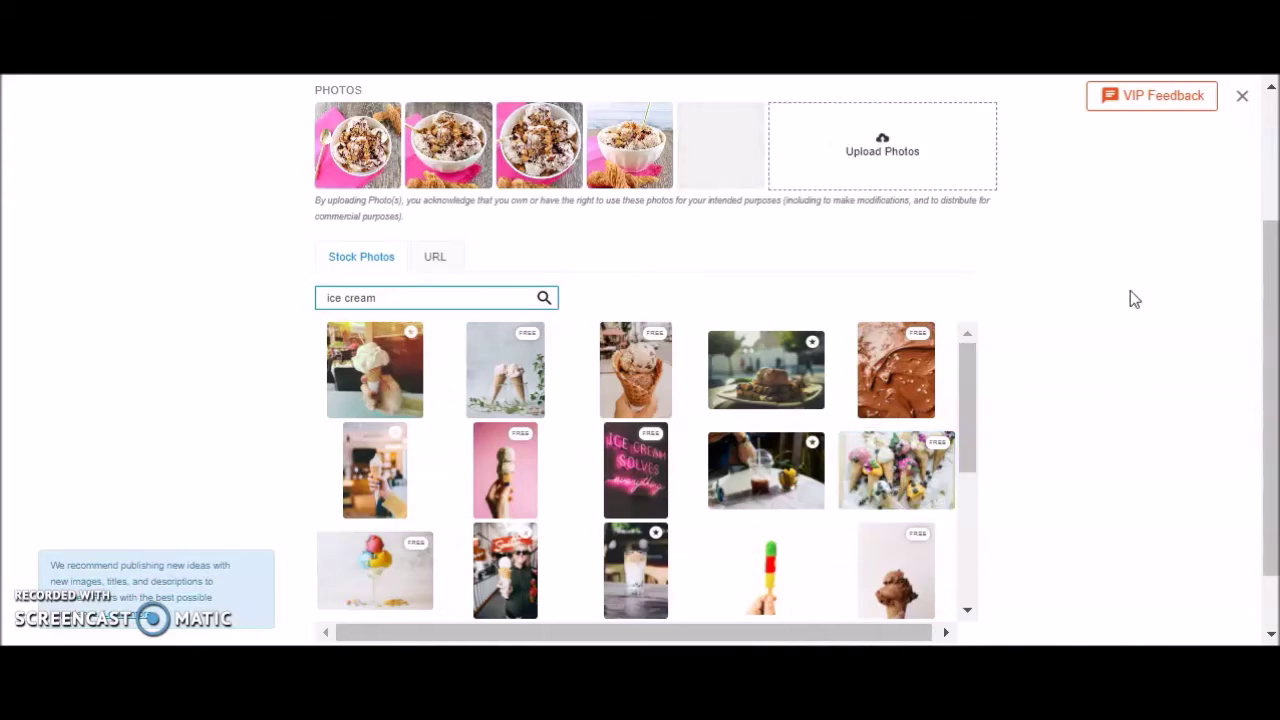
Step: Generate the pin images from the entered link, title and five photos
{"action": "scroll", "coordinate": [1135, 300], "scroll_direction": "up", "scroll_amount": 2}
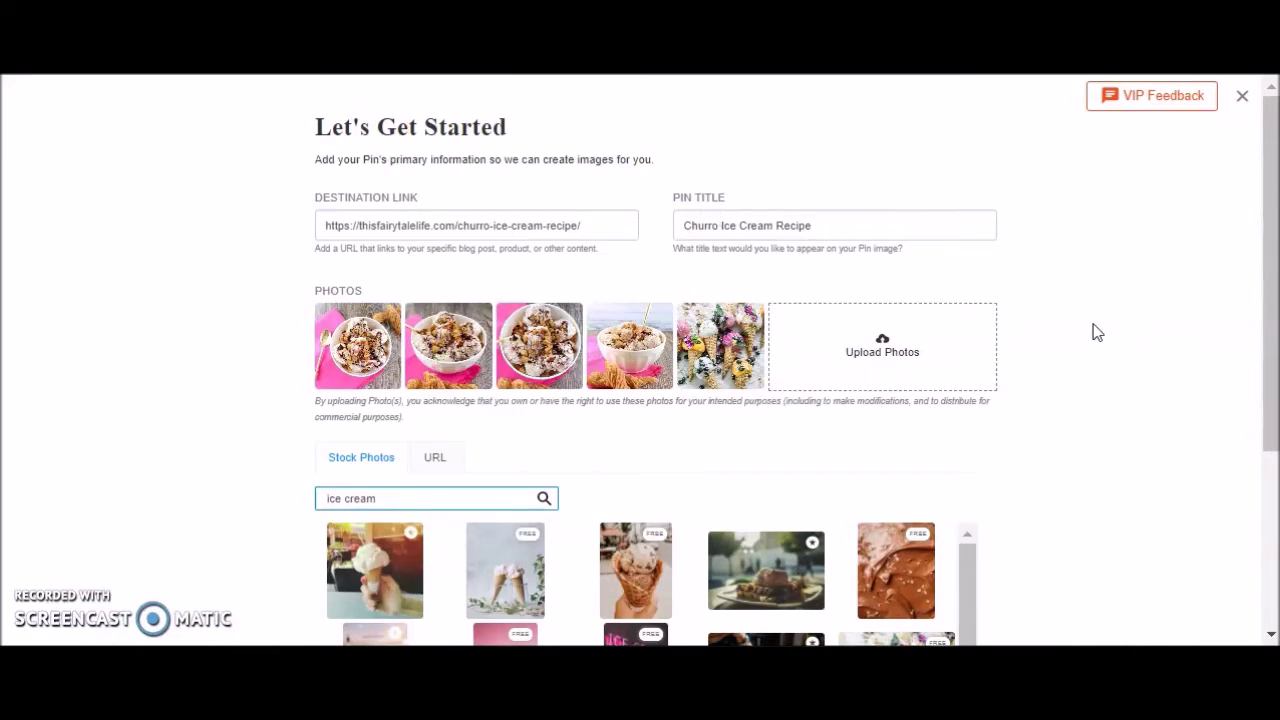
{"action": "scroll", "coordinate": [1095, 333], "scroll_direction": "down", "scroll_amount": 3}
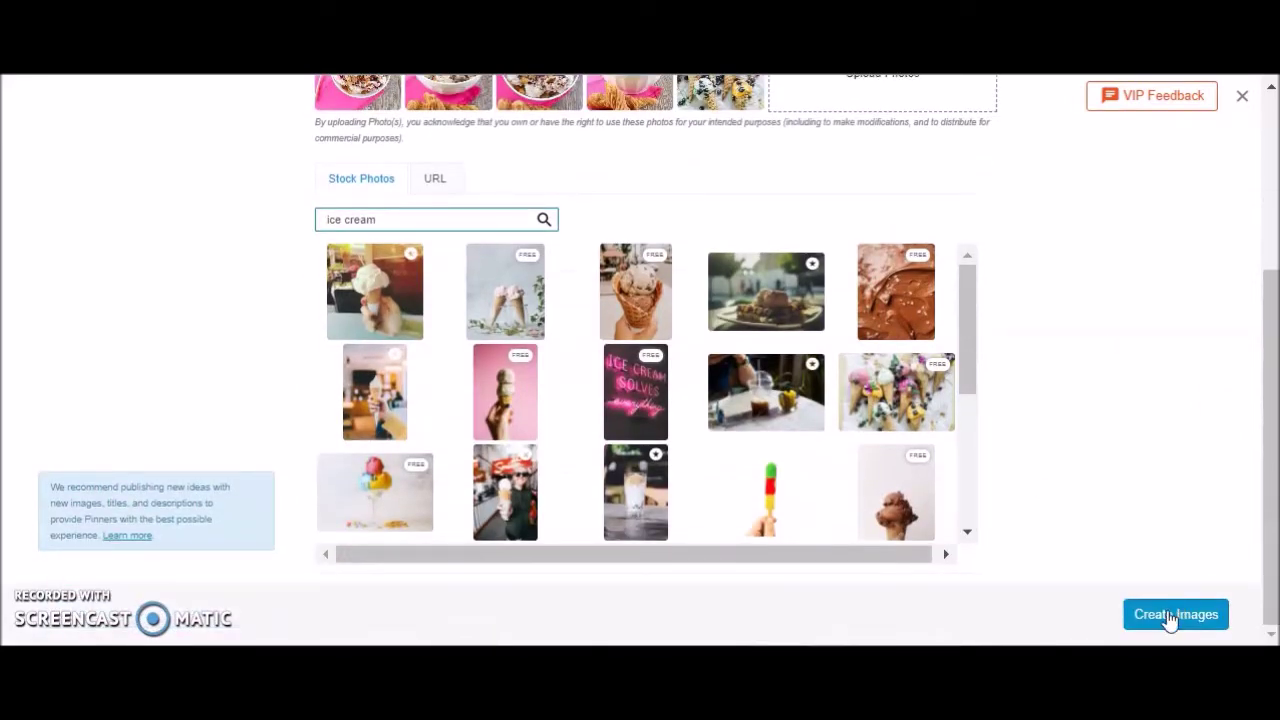
{"action": "left_click", "coordinate": [1170, 618]}
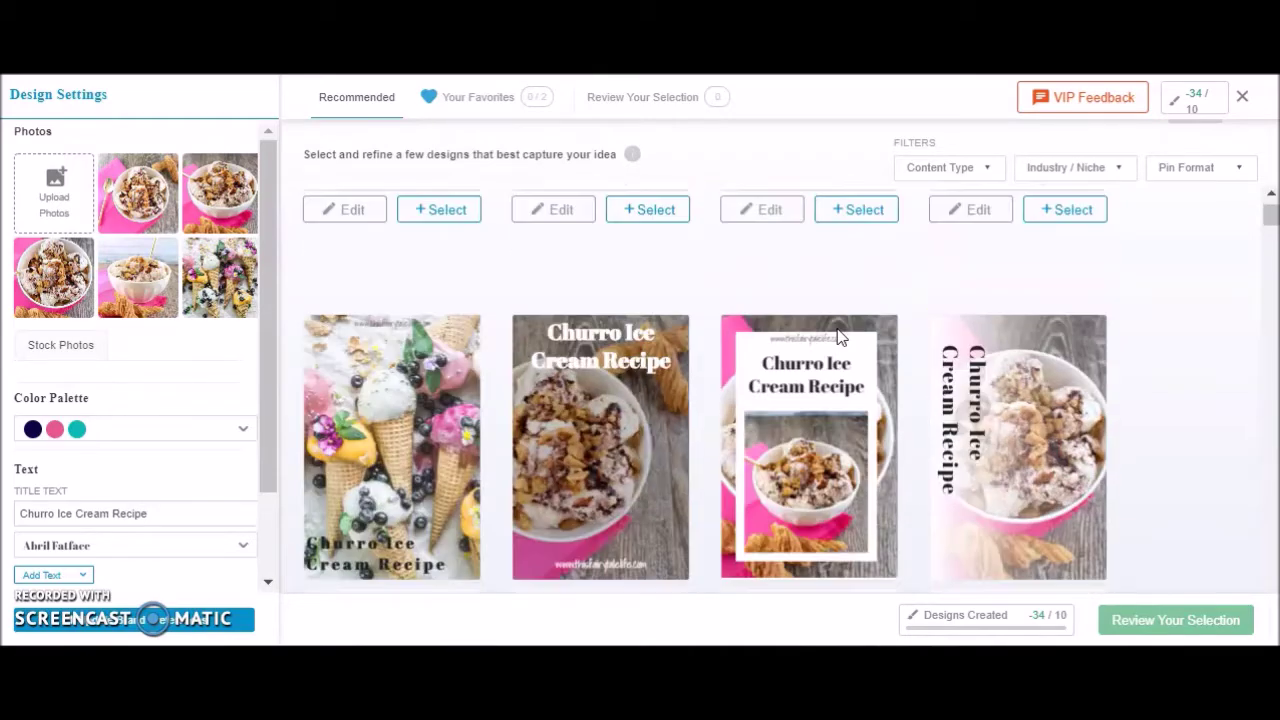
Step: Look through the recommended pin designs to compare their layouts
{"action": "scroll", "coordinate": [837, 330], "scroll_direction": "down", "scroll_amount": 2}
{"action": "scroll", "coordinate": [837, 338], "scroll_direction": "down", "scroll_amount": 3}
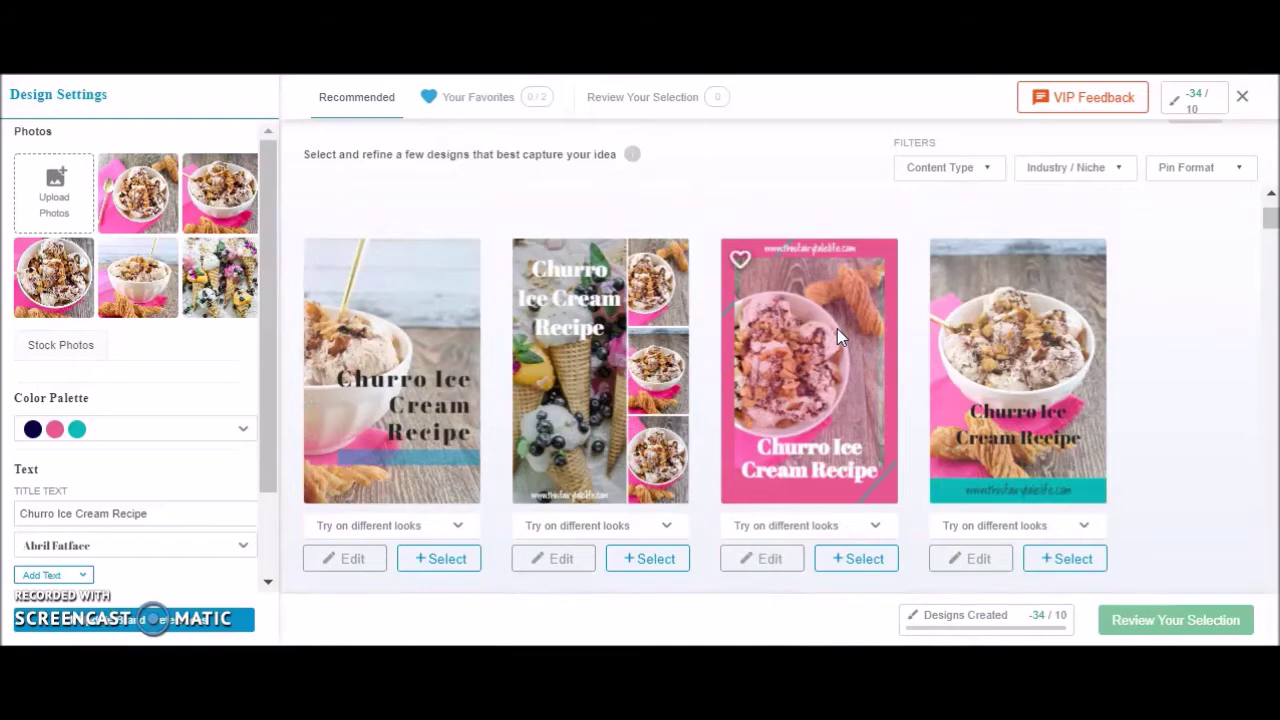
{"action": "scroll", "coordinate": [837, 328], "scroll_direction": "down", "scroll_amount": 3}
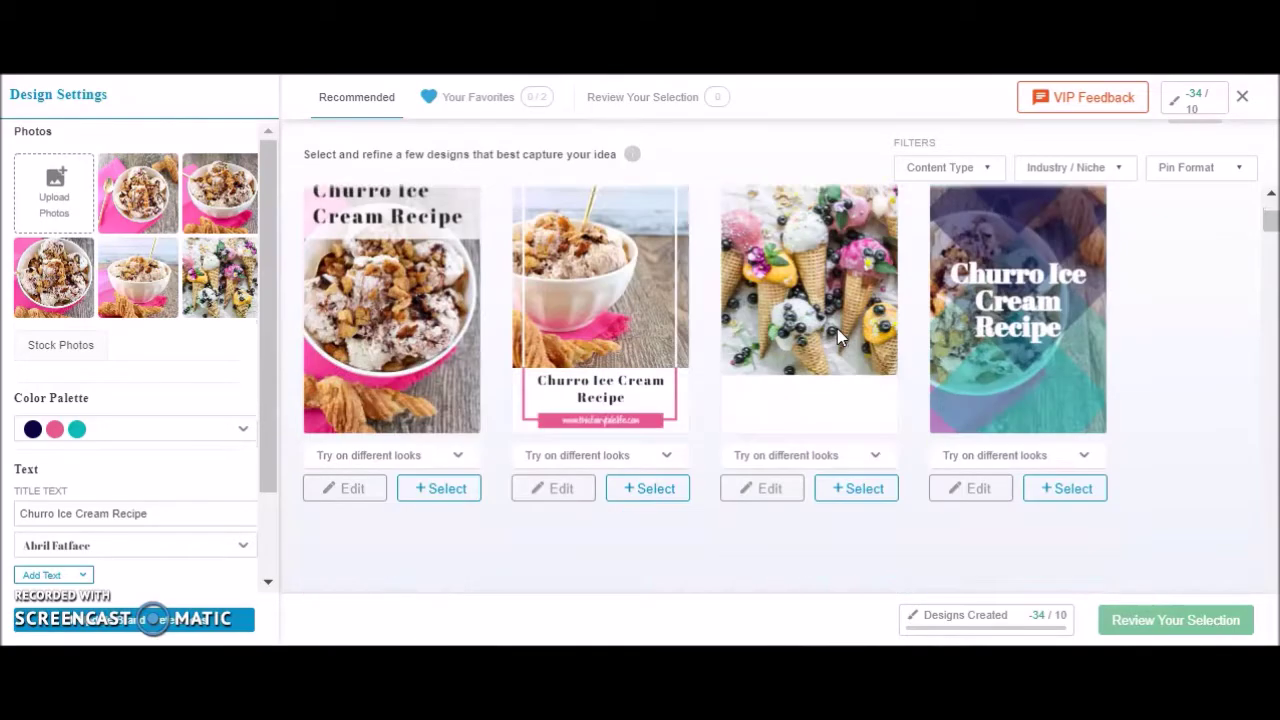
{"action": "scroll", "coordinate": [837, 328], "scroll_direction": "down", "scroll_amount": 3}
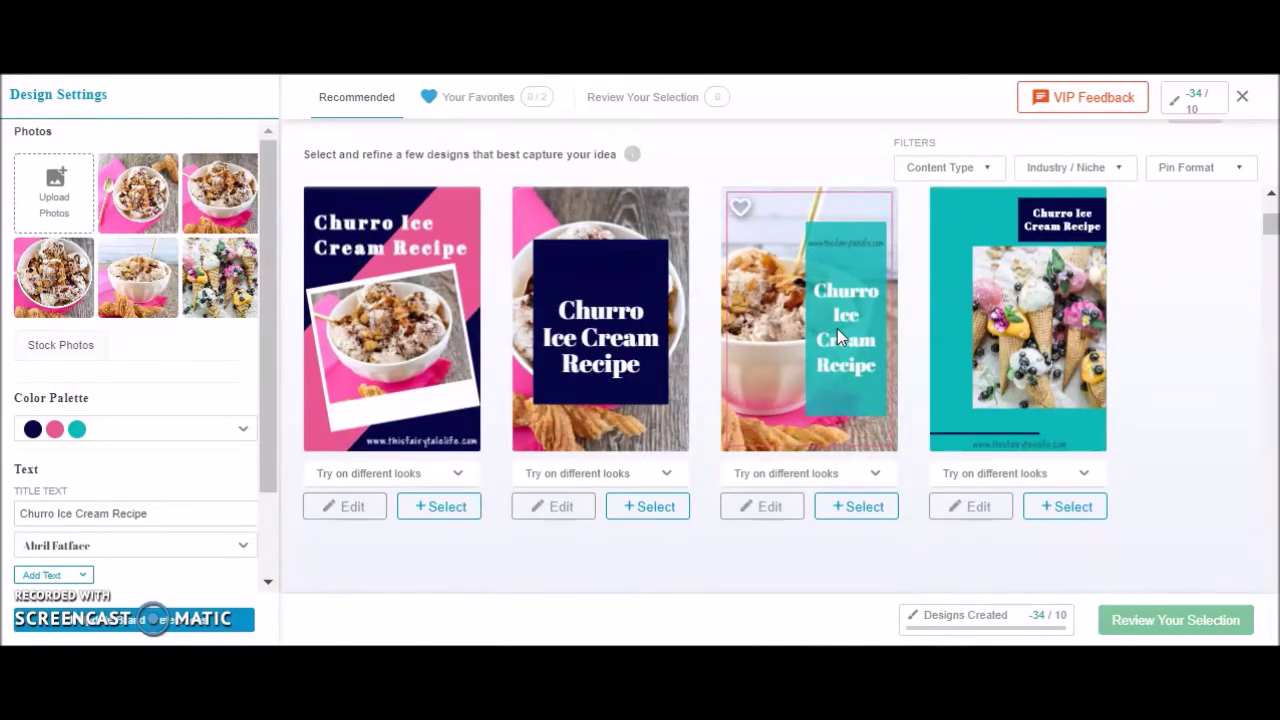
{"action": "scroll", "coordinate": [837, 328], "scroll_direction": "down", "scroll_amount": 3}
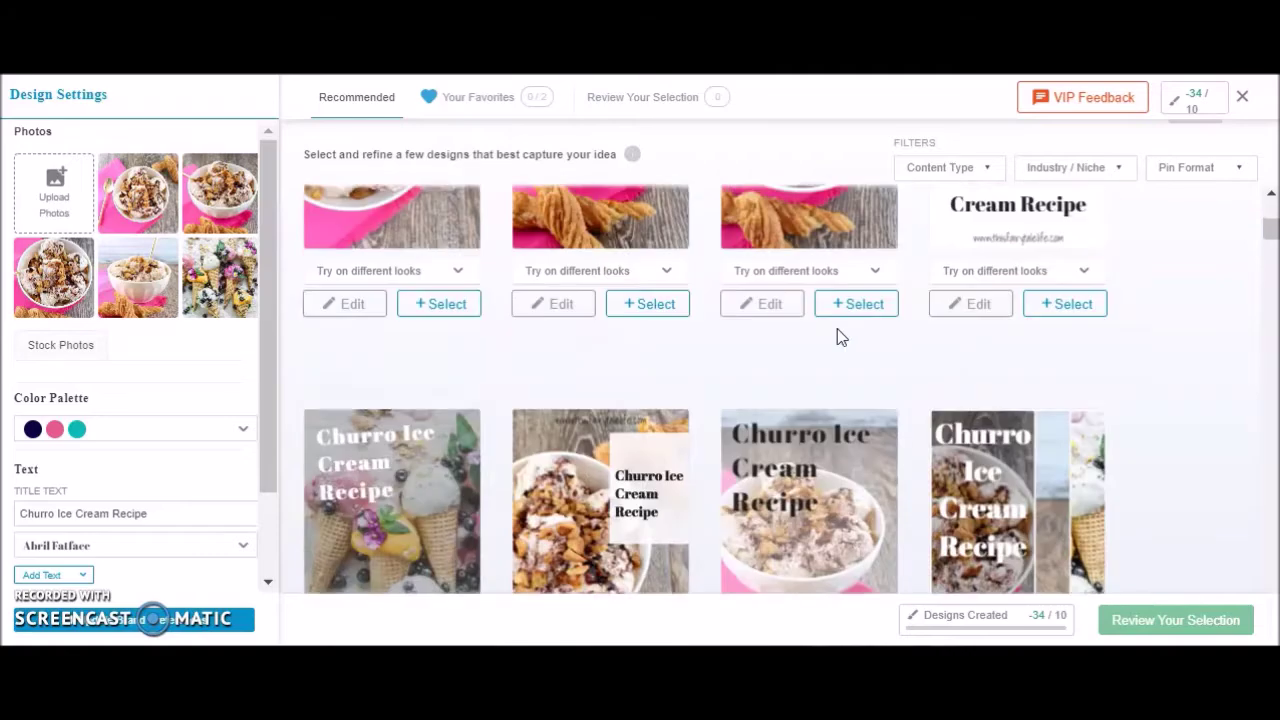
{"action": "scroll", "coordinate": [837, 328], "scroll_direction": "down", "scroll_amount": 3}
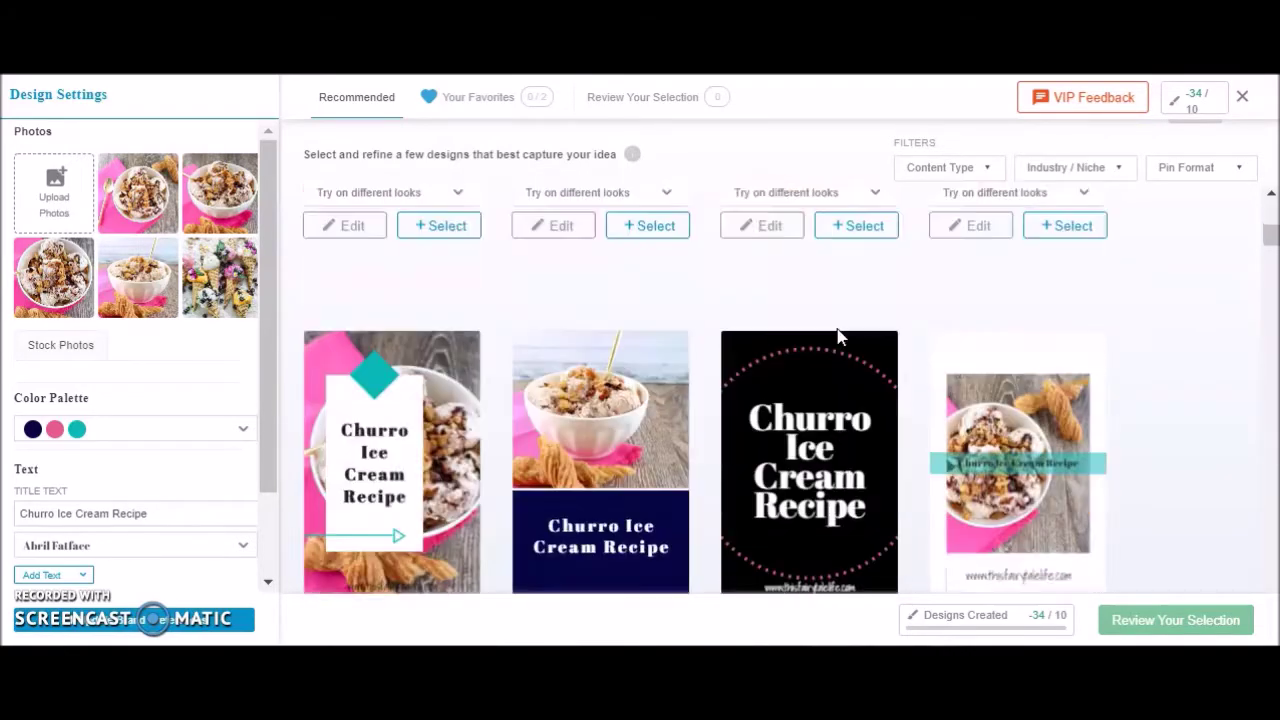
{"action": "scroll", "coordinate": [840, 337], "scroll_direction": "down", "scroll_amount": 3}
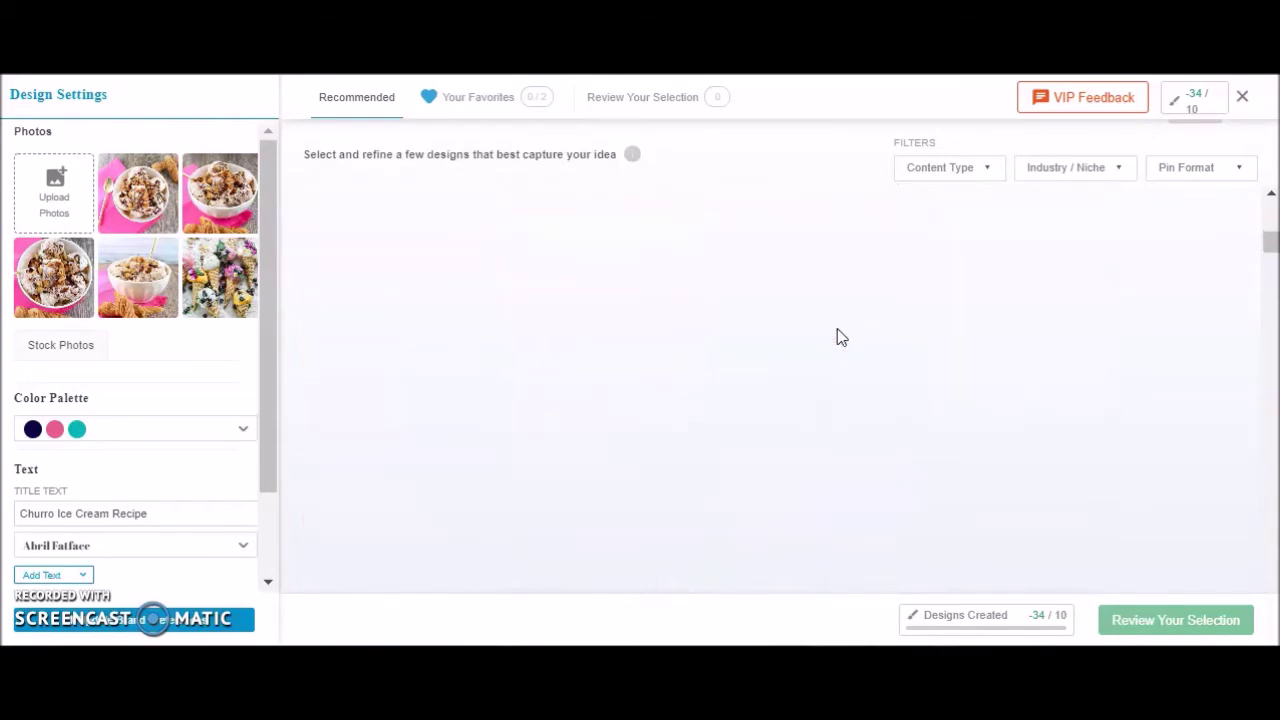
{"action": "scroll", "coordinate": [837, 337], "scroll_direction": "down", "scroll_amount": 3}
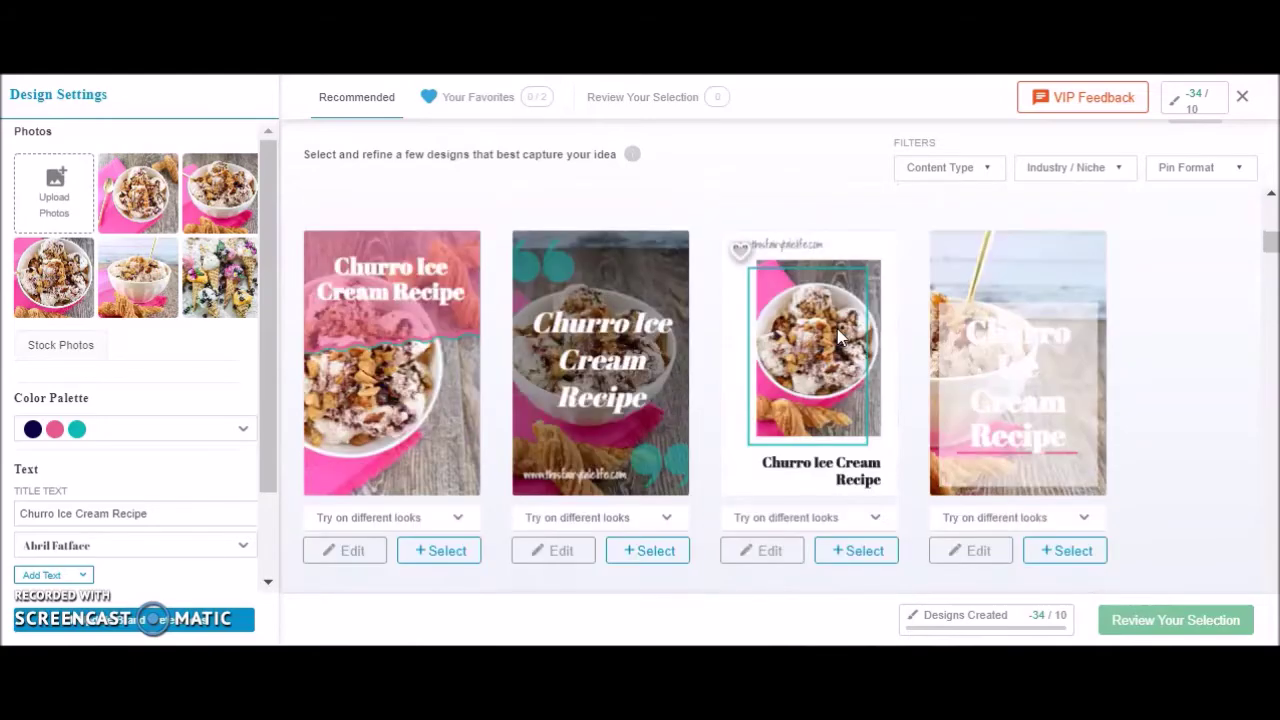
{"action": "scroll", "coordinate": [838, 337], "scroll_direction": "down", "scroll_amount": 3}
{"action": "scroll", "coordinate": [840, 337], "scroll_direction": "down", "scroll_amount": 5}
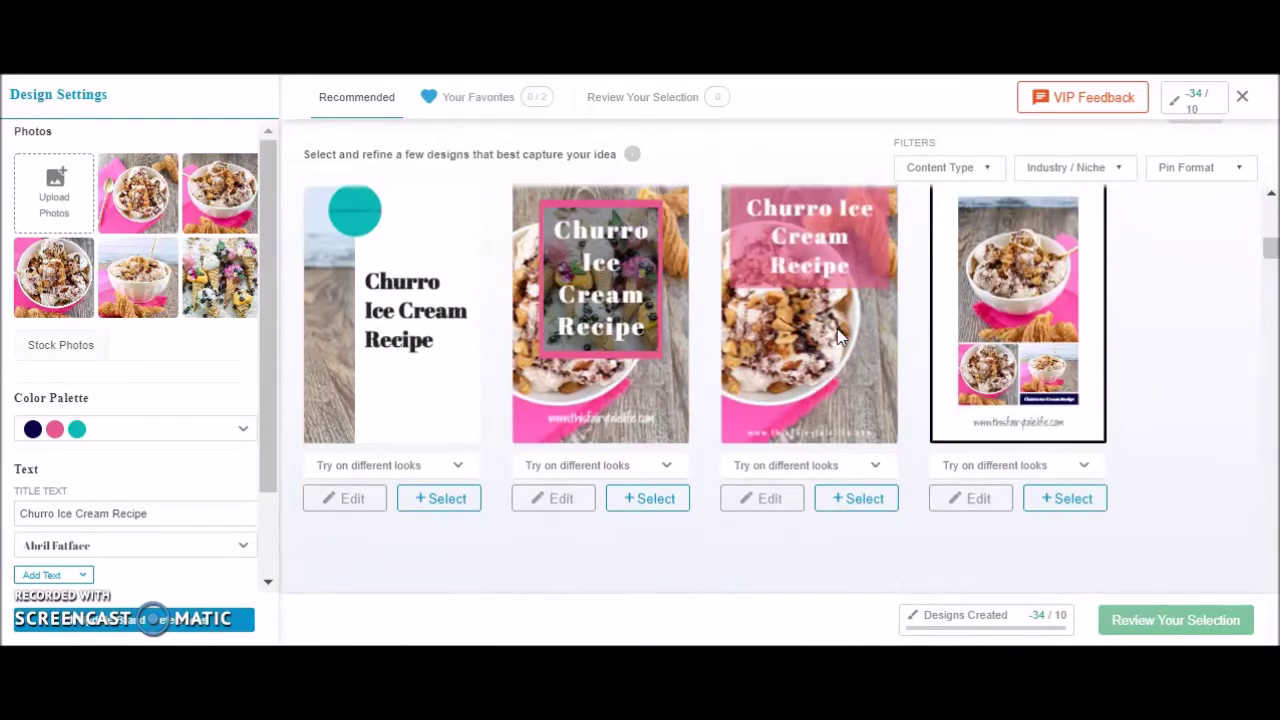
{"action": "scroll", "coordinate": [837, 328], "scroll_direction": "down", "scroll_amount": 3}
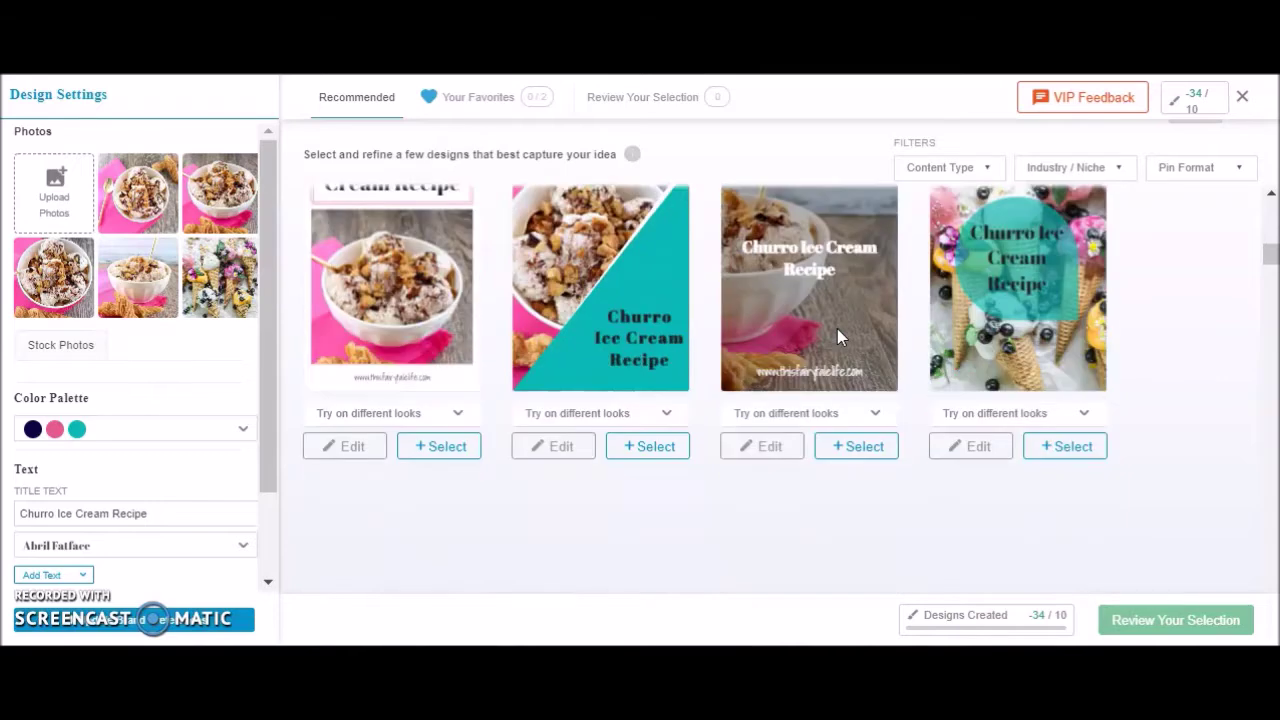
{"action": "scroll", "coordinate": [837, 328], "scroll_direction": "down", "scroll_amount": 3}
{"action": "scroll", "coordinate": [838, 338], "scroll_direction": "down", "scroll_amount": 3}
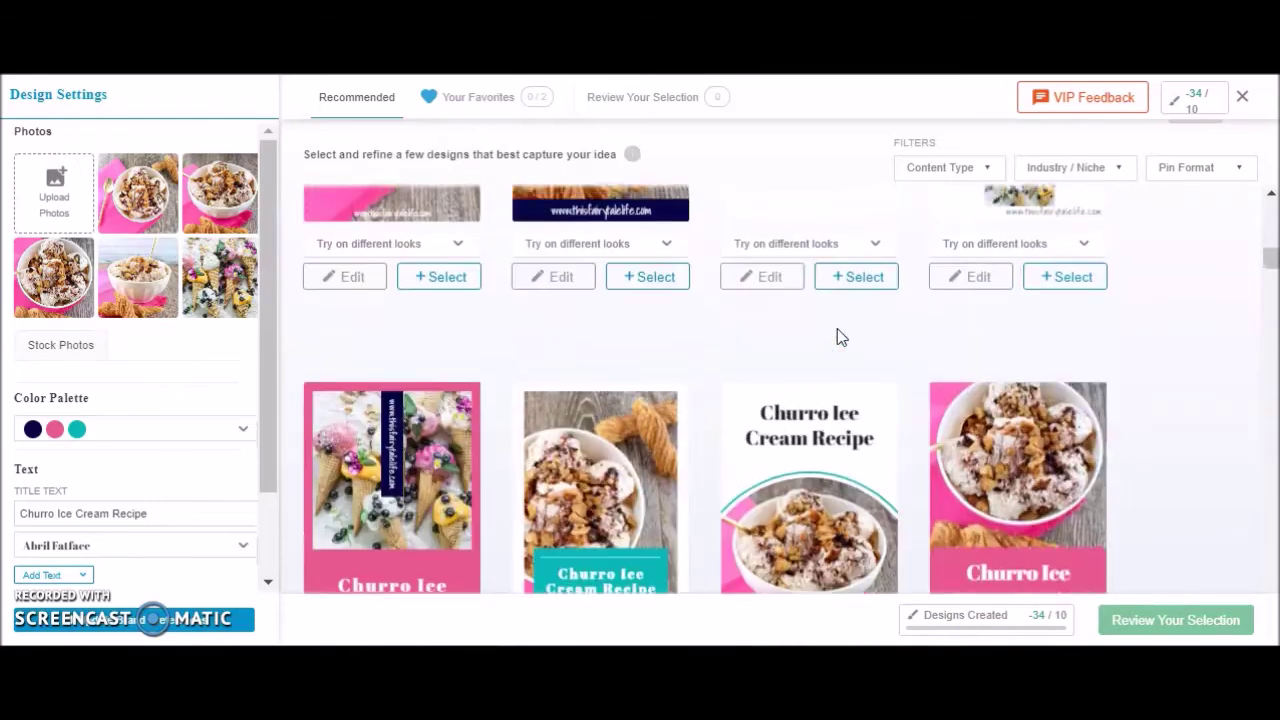
{"action": "scroll", "coordinate": [838, 337], "scroll_direction": "up", "scroll_amount": 5}
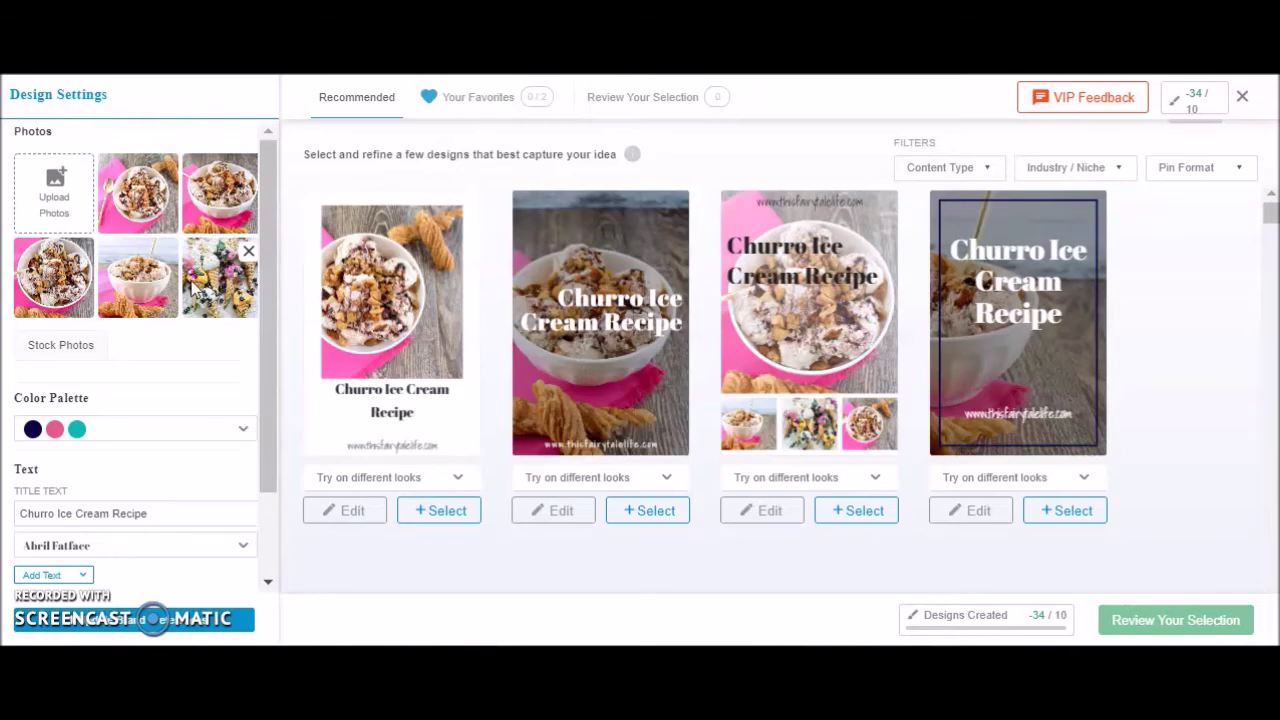
{"action": "scroll", "coordinate": [189, 366], "scroll_direction": "down", "scroll_amount": 1}
{"action": "scroll", "coordinate": [189, 366], "scroll_direction": "up", "scroll_amount": 1}
Step: Try the Springtime & Pastels and Honey & Bluebonnets color palettes on the designs, and settle on Beach Picnic
{"action": "left_click", "coordinate": [245, 433]}
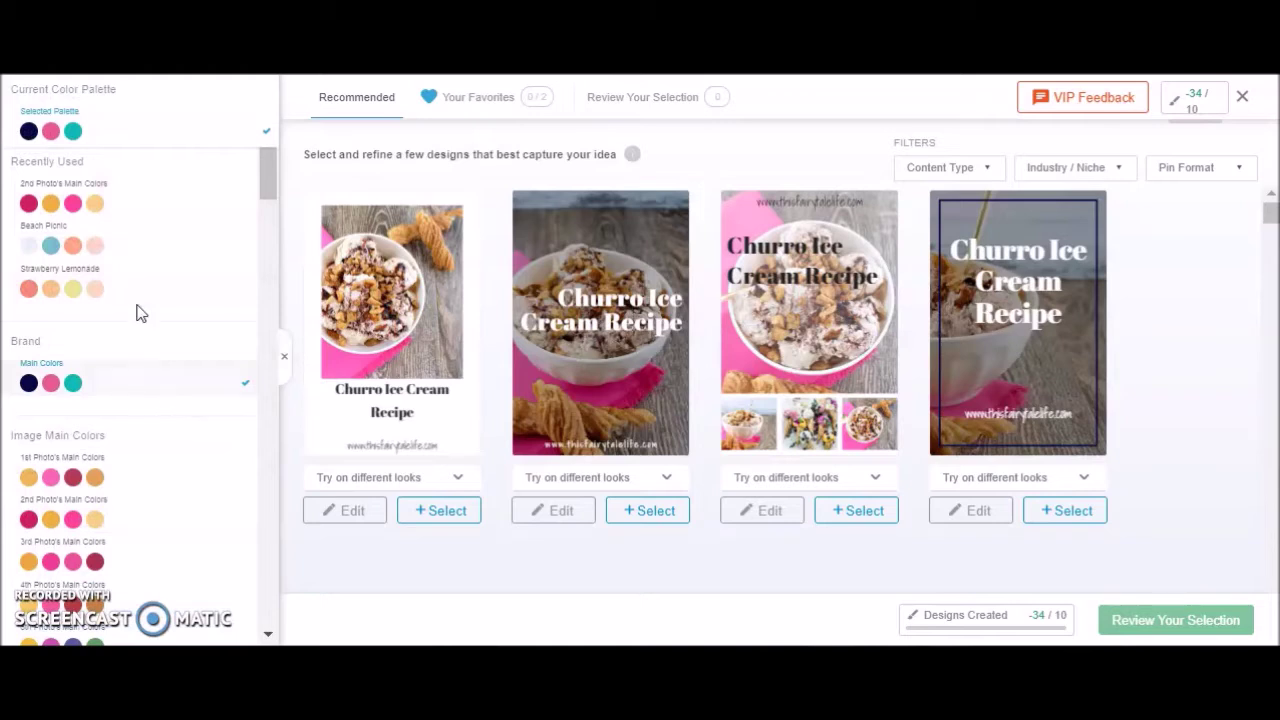
{"action": "scroll", "coordinate": [157, 386], "scroll_direction": "down", "scroll_amount": 3}
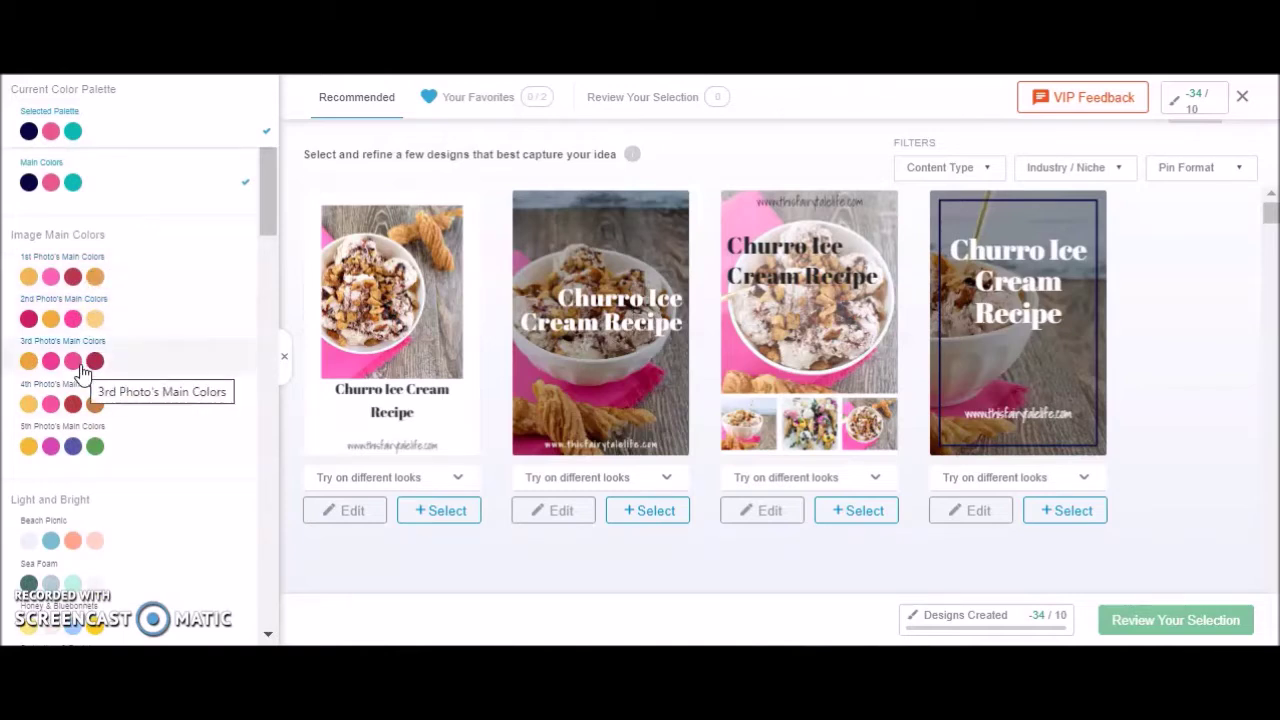
{"action": "scroll", "coordinate": [185, 458], "scroll_direction": "down", "scroll_amount": 3}
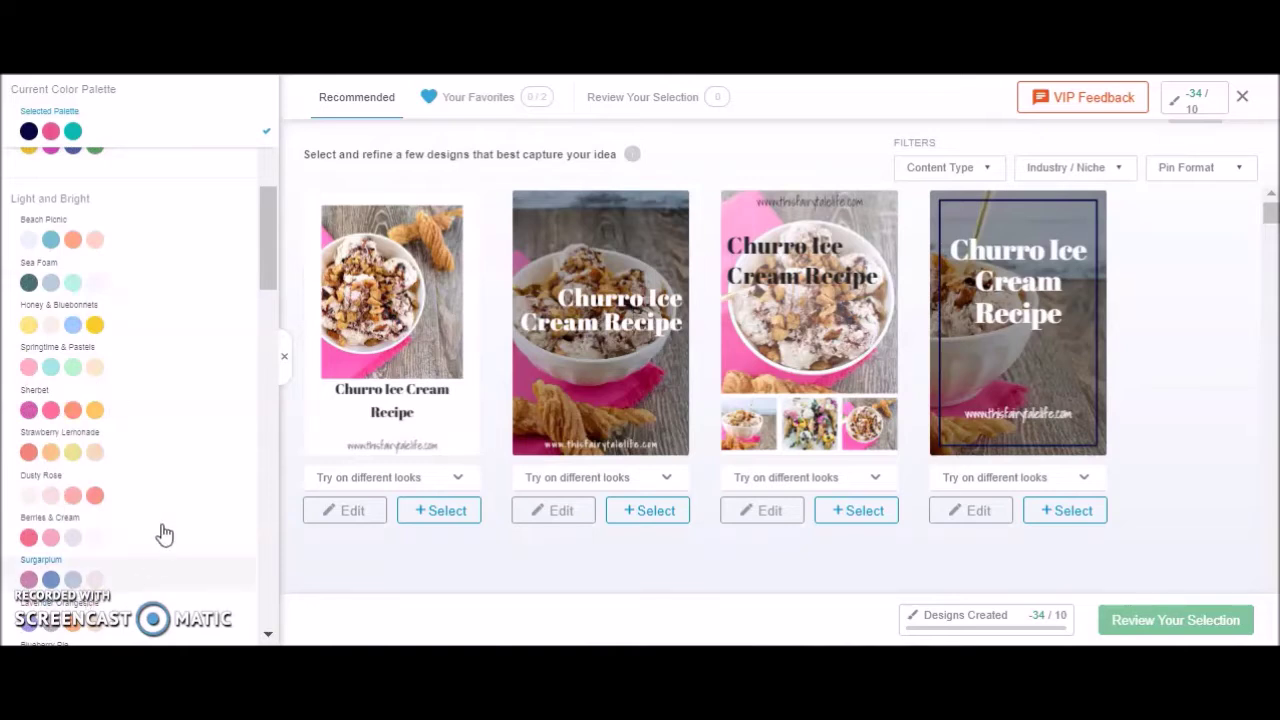
{"action": "left_click", "coordinate": [87, 424]}
{"action": "left_click", "coordinate": [90, 370]}
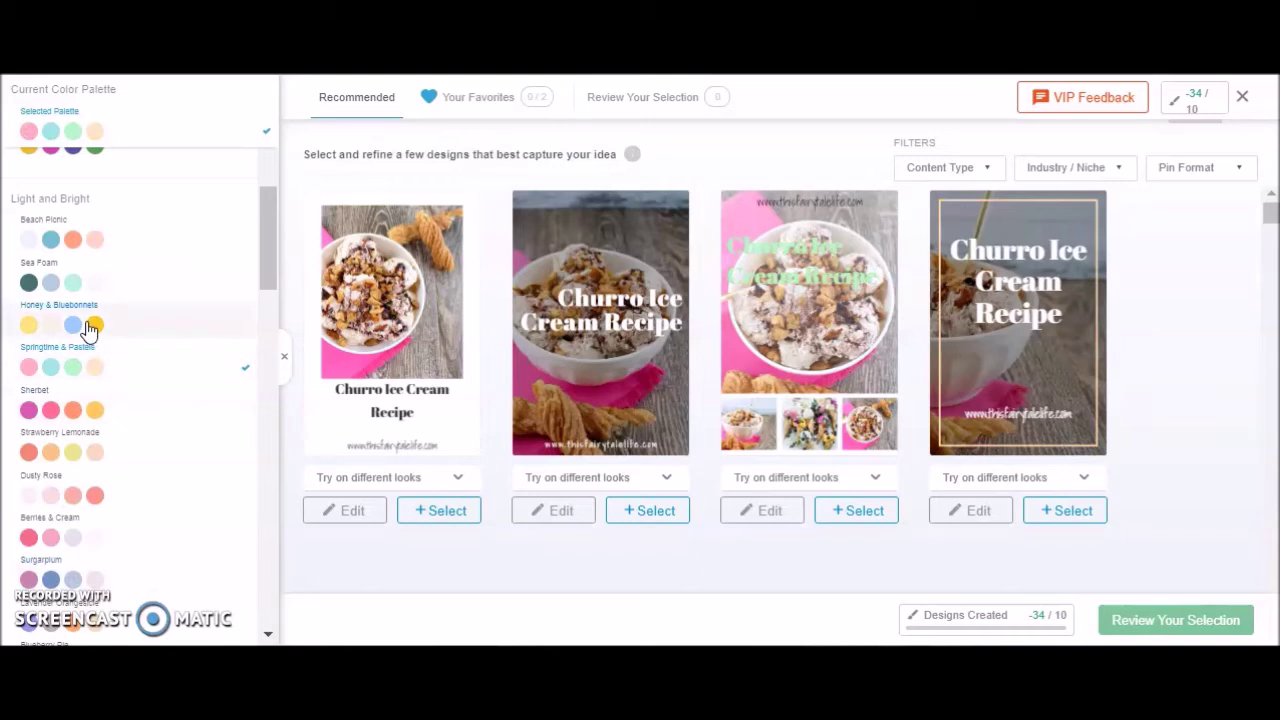
{"action": "left_click", "coordinate": [89, 324]}
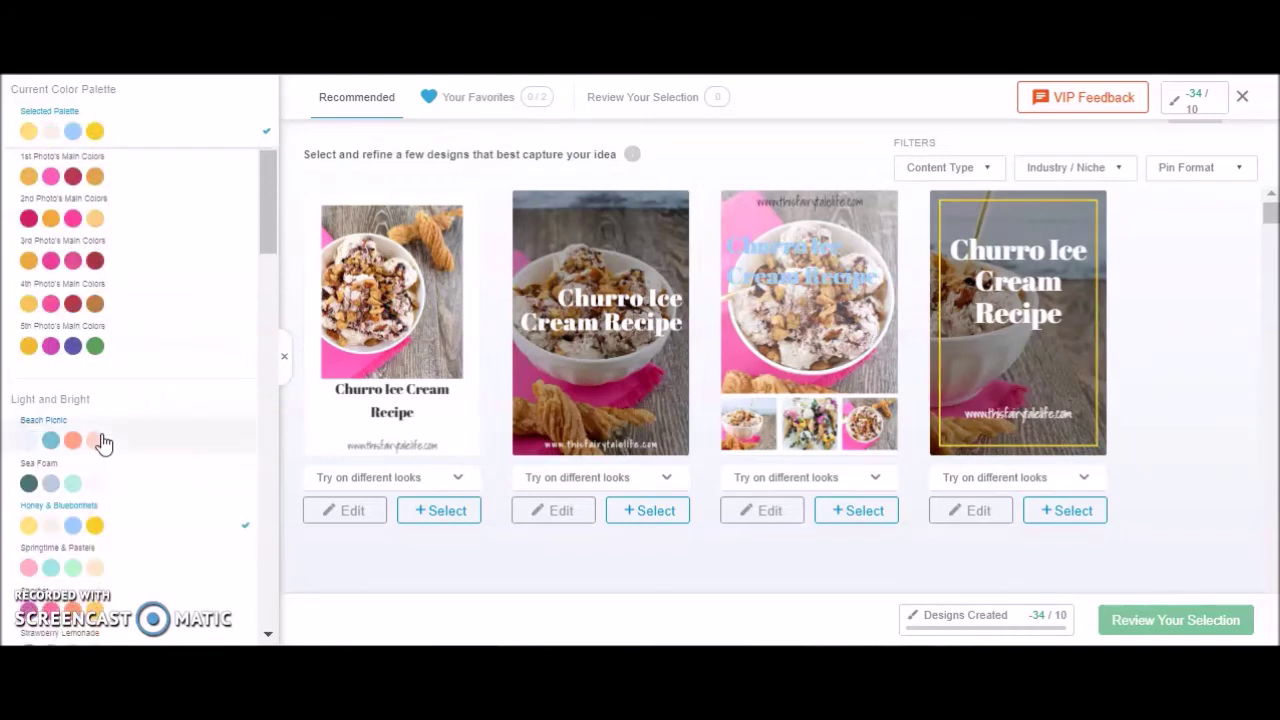
{"action": "left_click", "coordinate": [103, 440]}
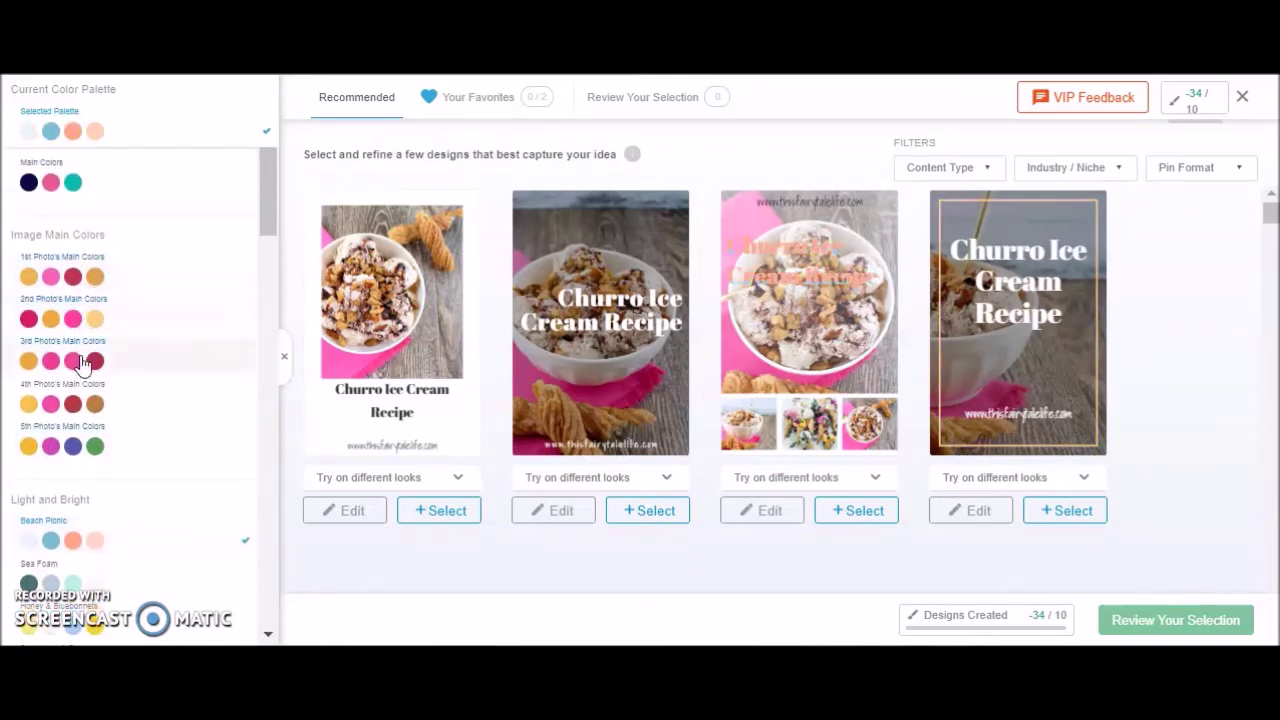
Step: Try the main colors of the second and third photos as the palette, and settle on the 3rd Photo's Main Colors
{"action": "left_click", "coordinate": [82, 364]}
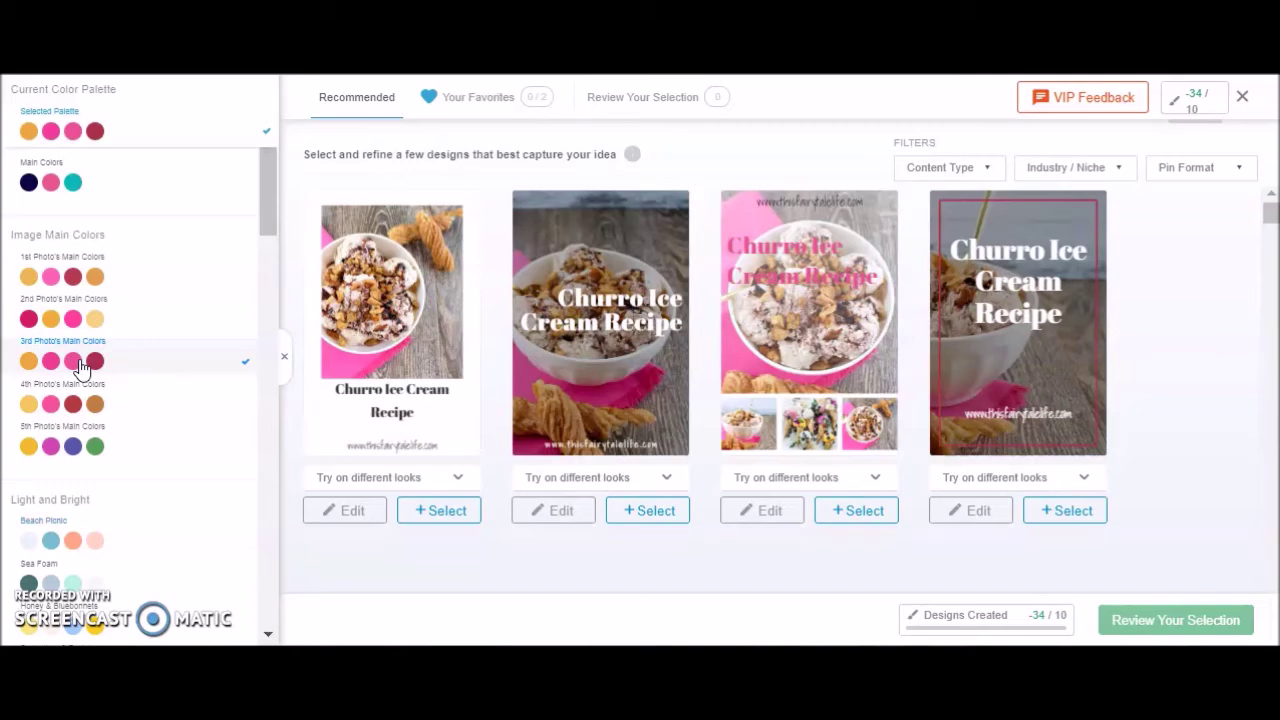
{"action": "left_click", "coordinate": [86, 324]}
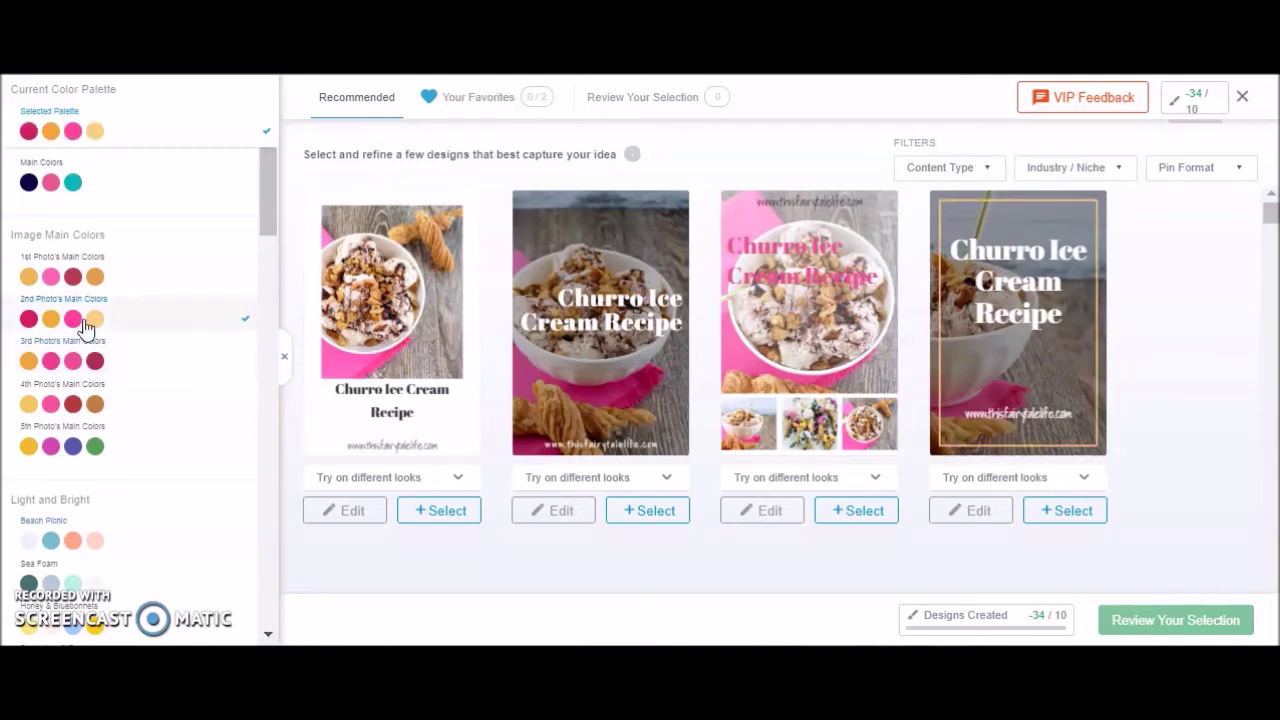
{"action": "left_click", "coordinate": [88, 364]}
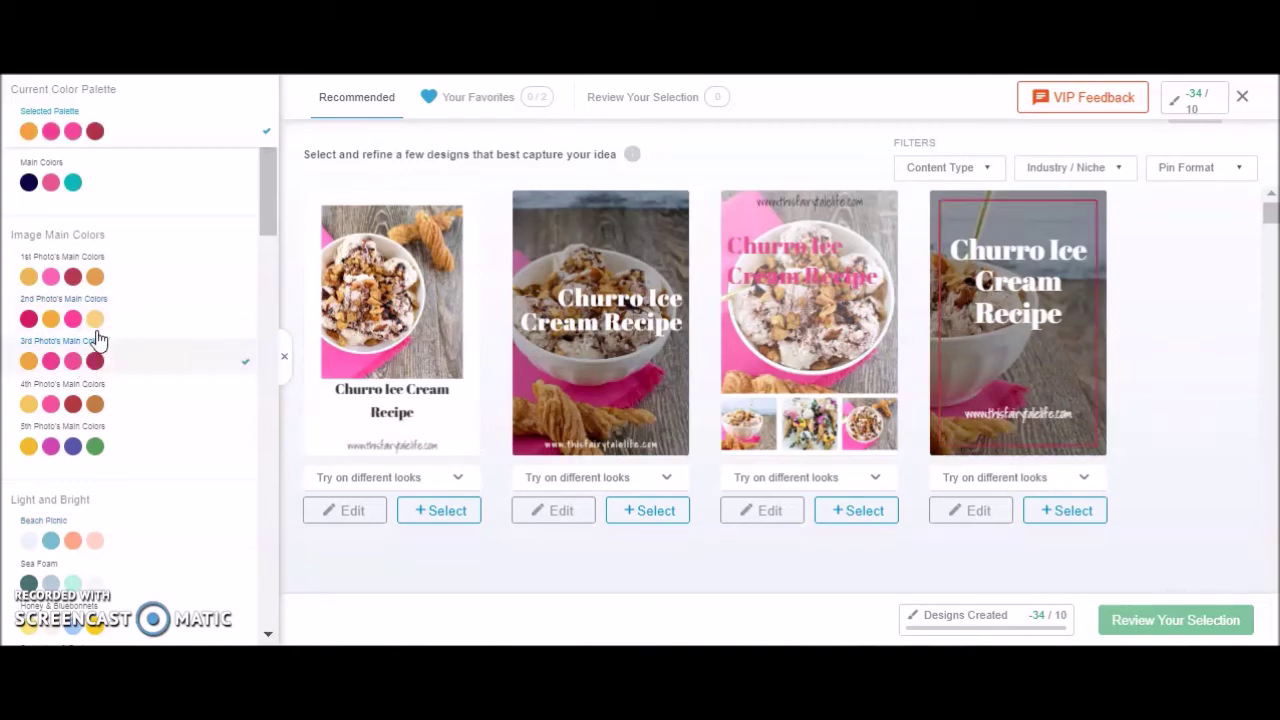
{"action": "left_click", "coordinate": [227, 152]}
Step: Try the shorter title "Churro Ice Cream" on the designs, and restore "Churro Ice Cream Recipe"
{"action": "scroll", "coordinate": [172, 462], "scroll_direction": "down", "scroll_amount": 1}
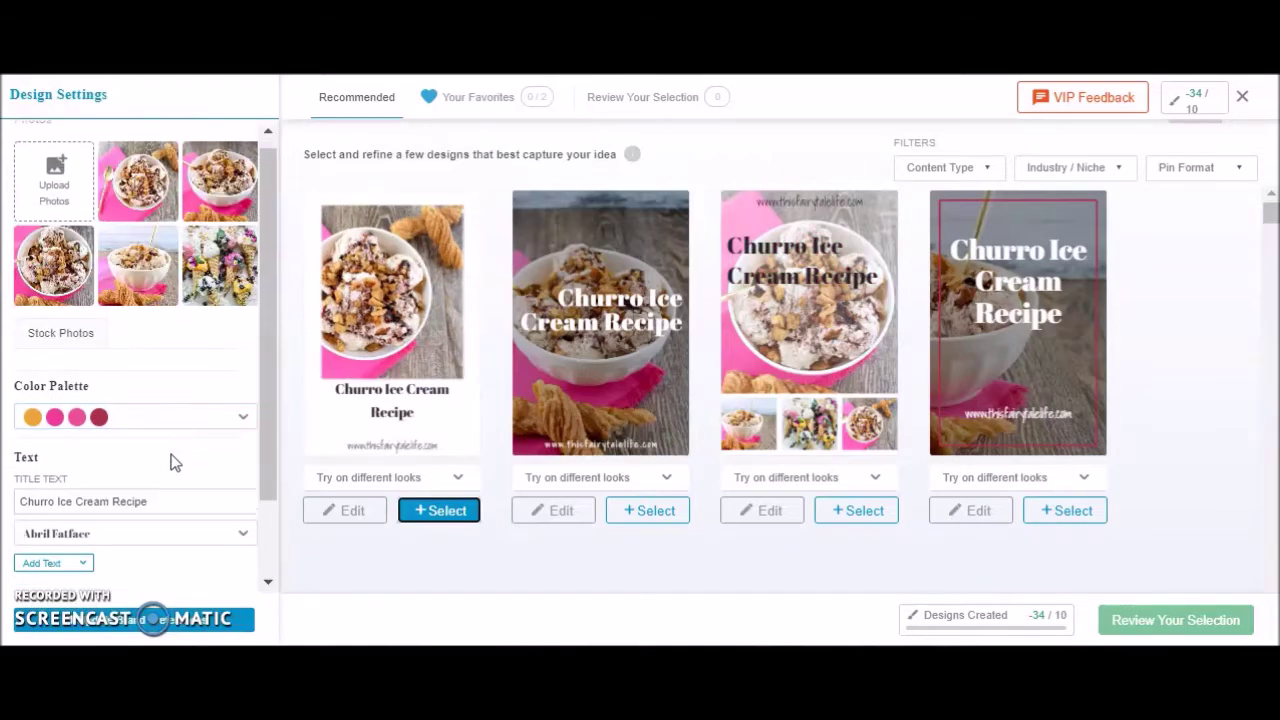
{"action": "double_click", "coordinate": [133, 414]}
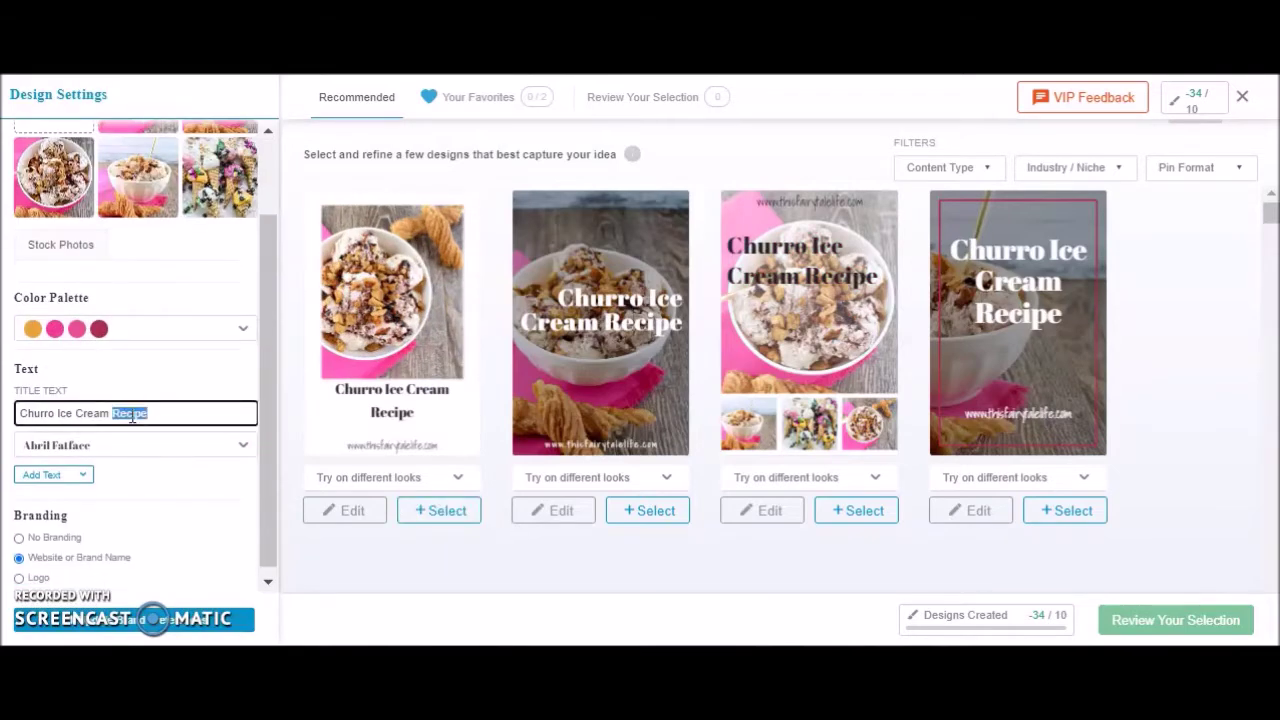
{"action": "key", "text": "BackSpace"}
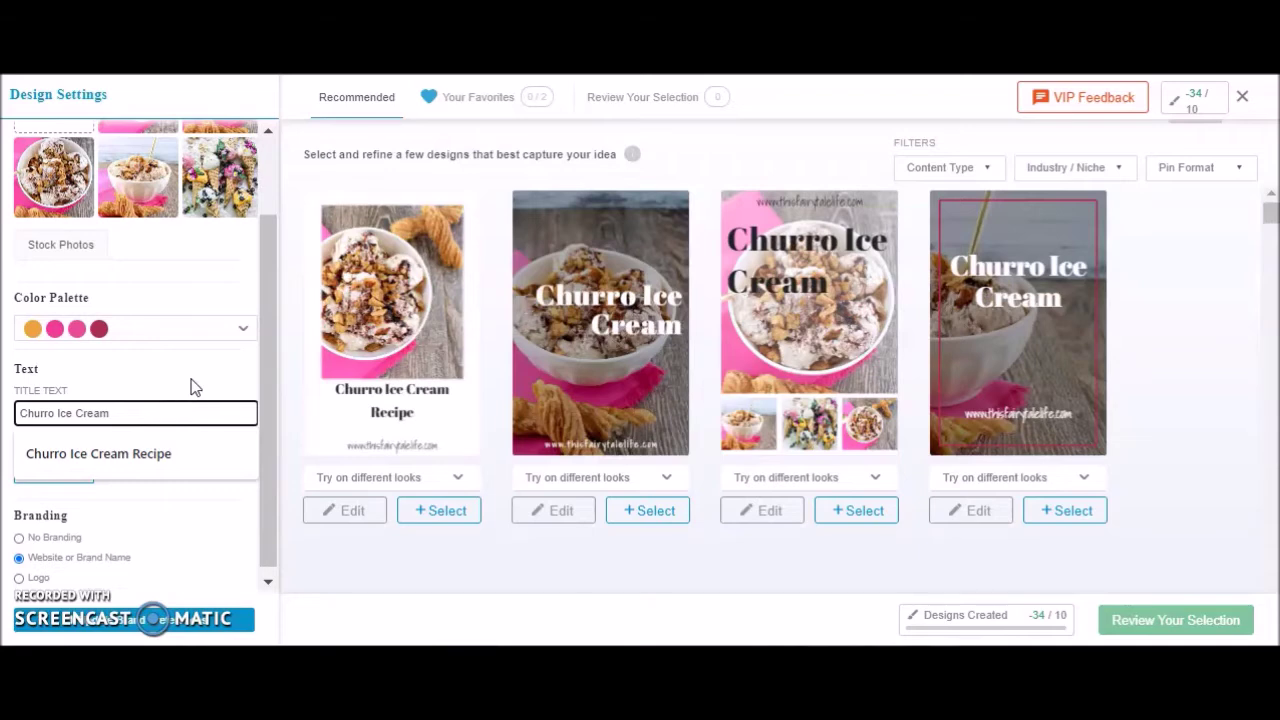
{"action": "scroll", "coordinate": [630, 430], "scroll_direction": "down", "scroll_amount": 3}
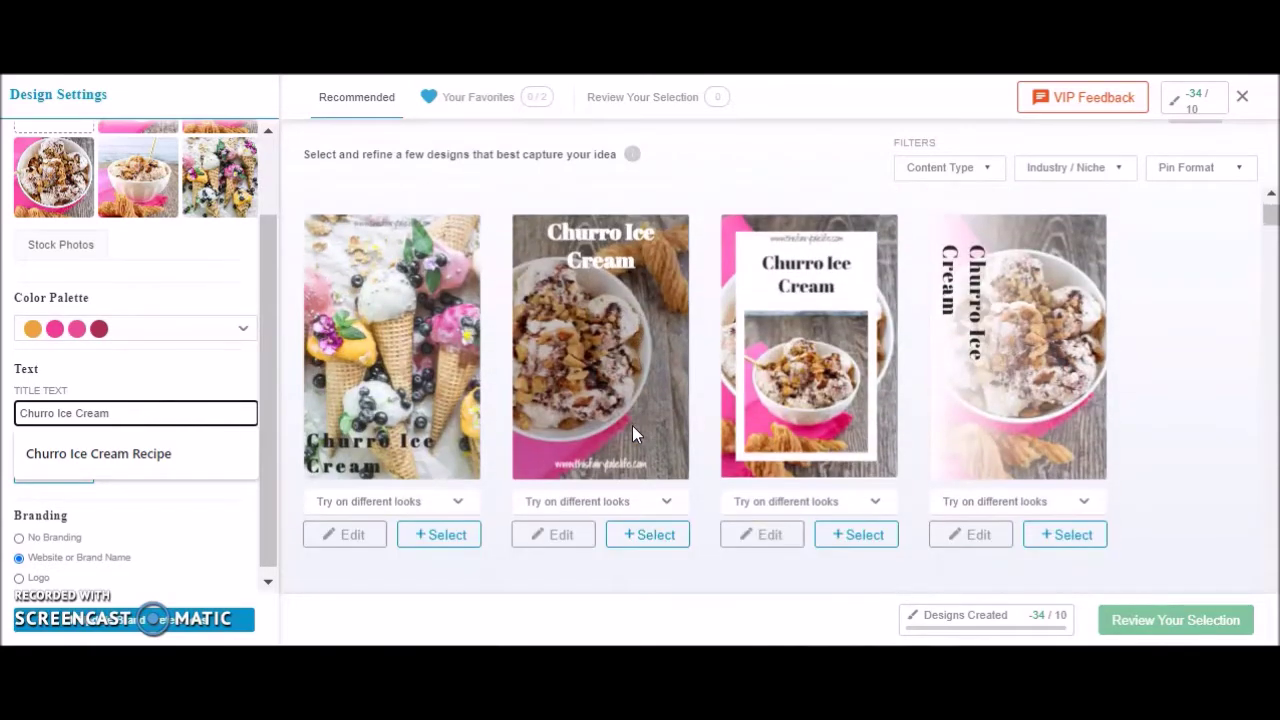
{"action": "left_click", "coordinate": [140, 447]}
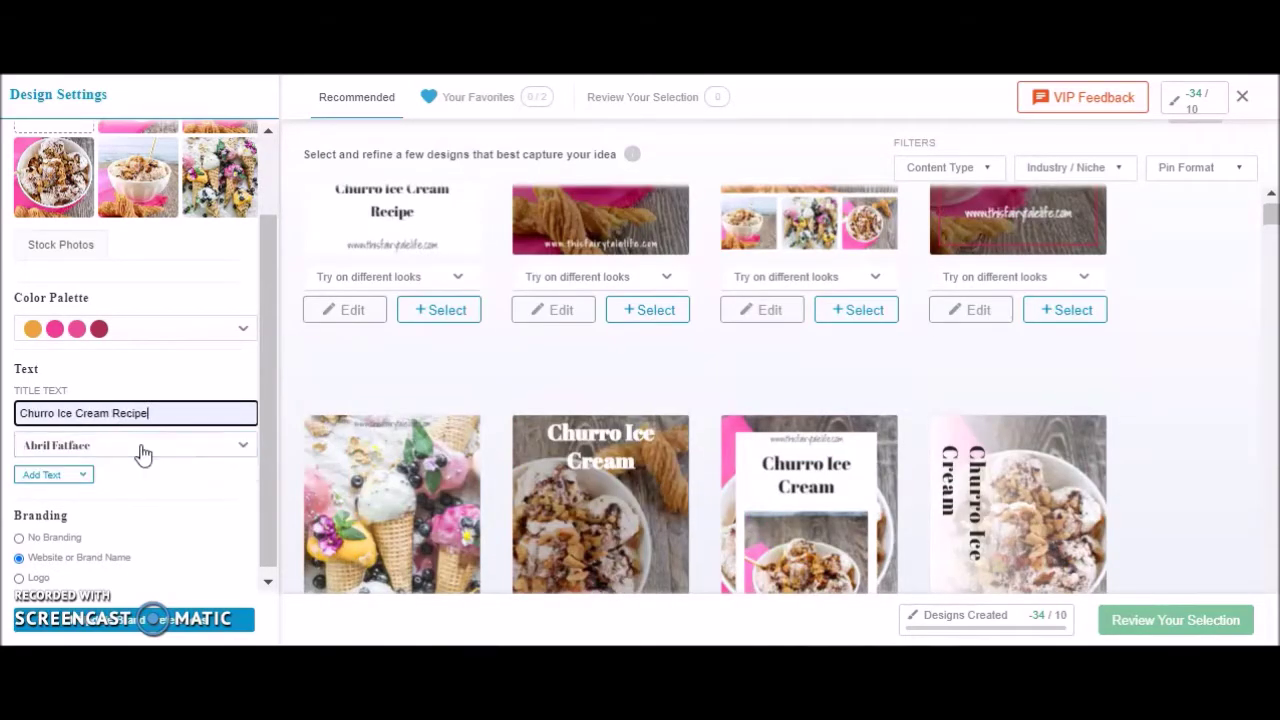
Step: Try Anton and Arimo as the title font, and settle on Anton
{"action": "left_click", "coordinate": [170, 449]}
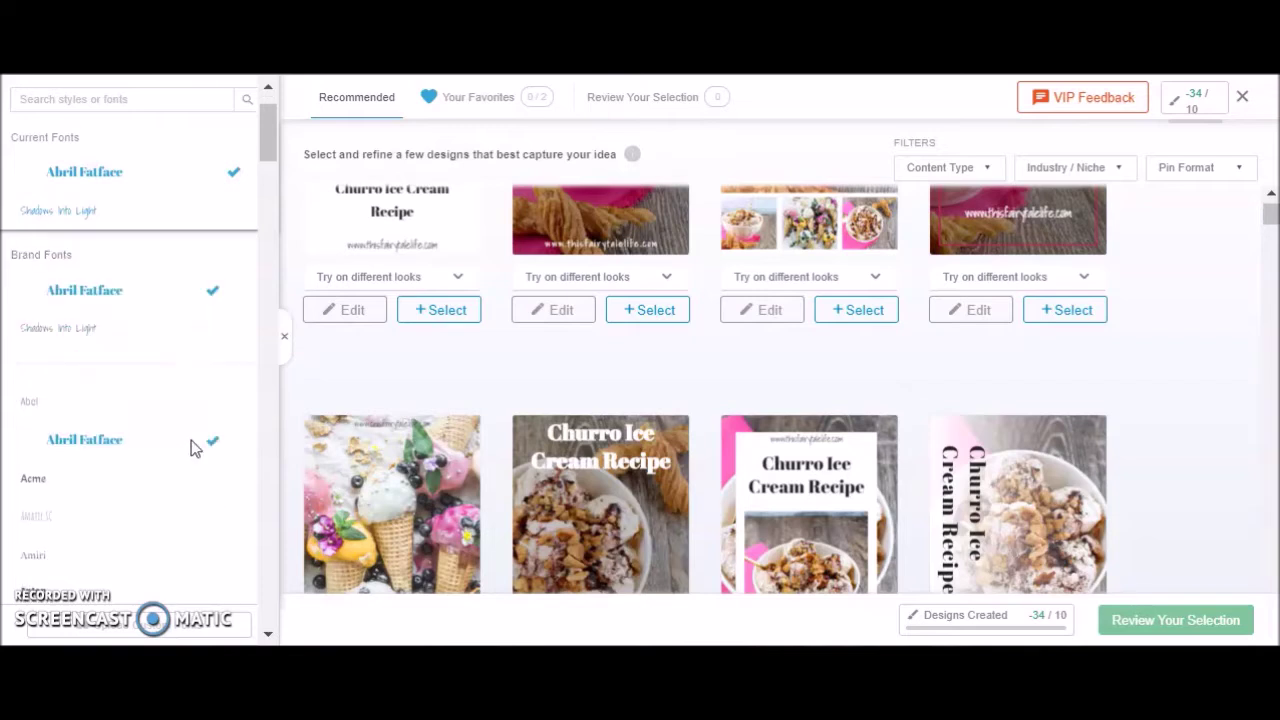
{"action": "left_click", "coordinate": [75, 476]}
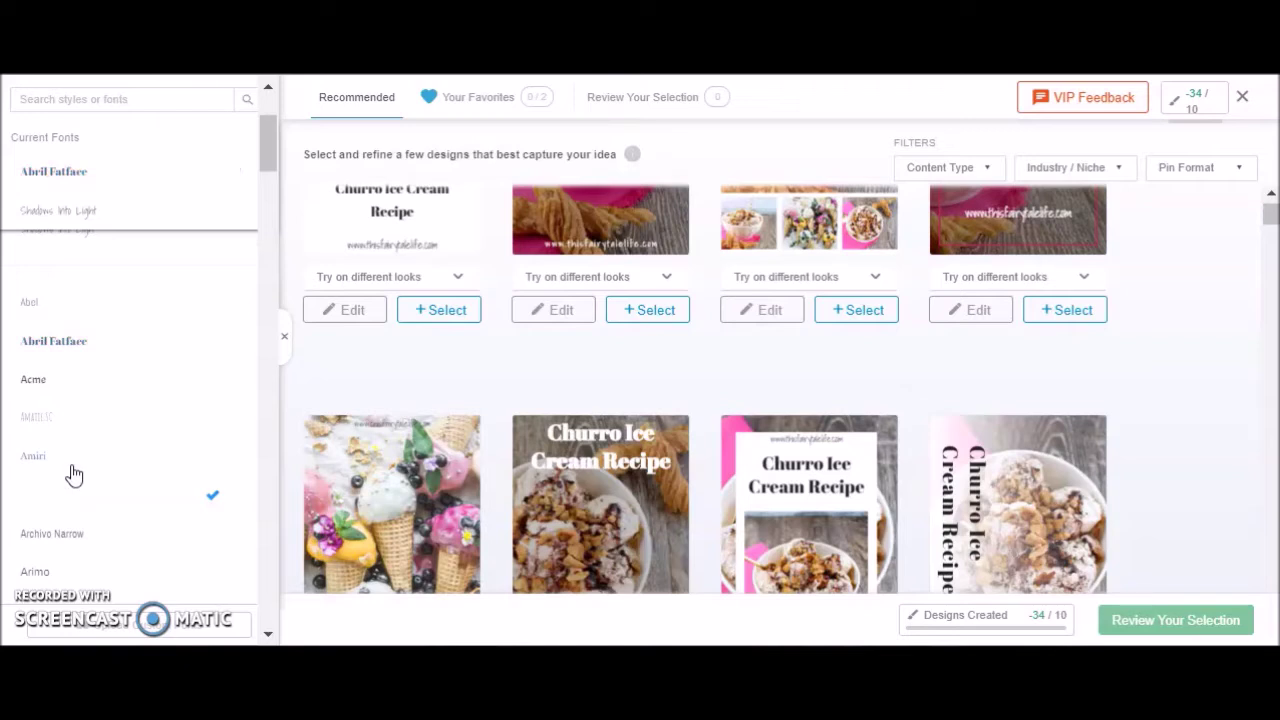
{"action": "left_click", "coordinate": [83, 541]}
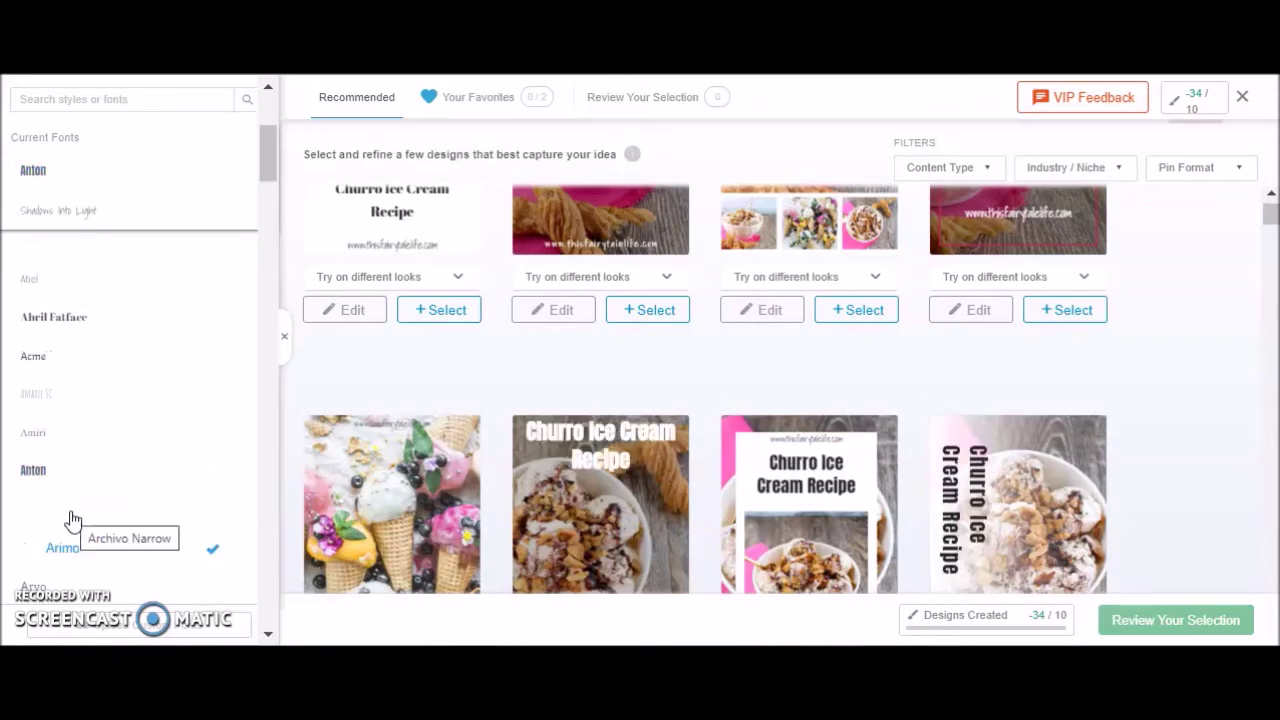
{"action": "left_click", "coordinate": [44, 470]}
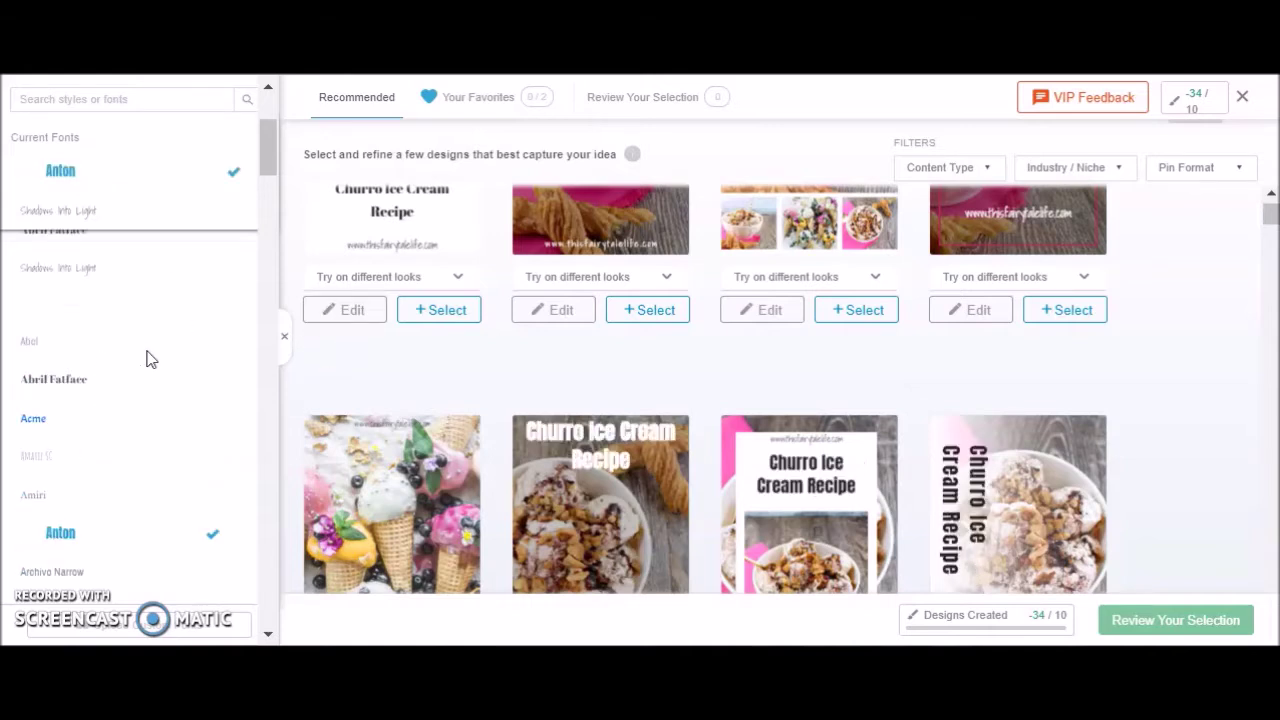
Step: Check the options for adding extra text, and set the branding to the logo
{"action": "left_click", "coordinate": [87, 469]}
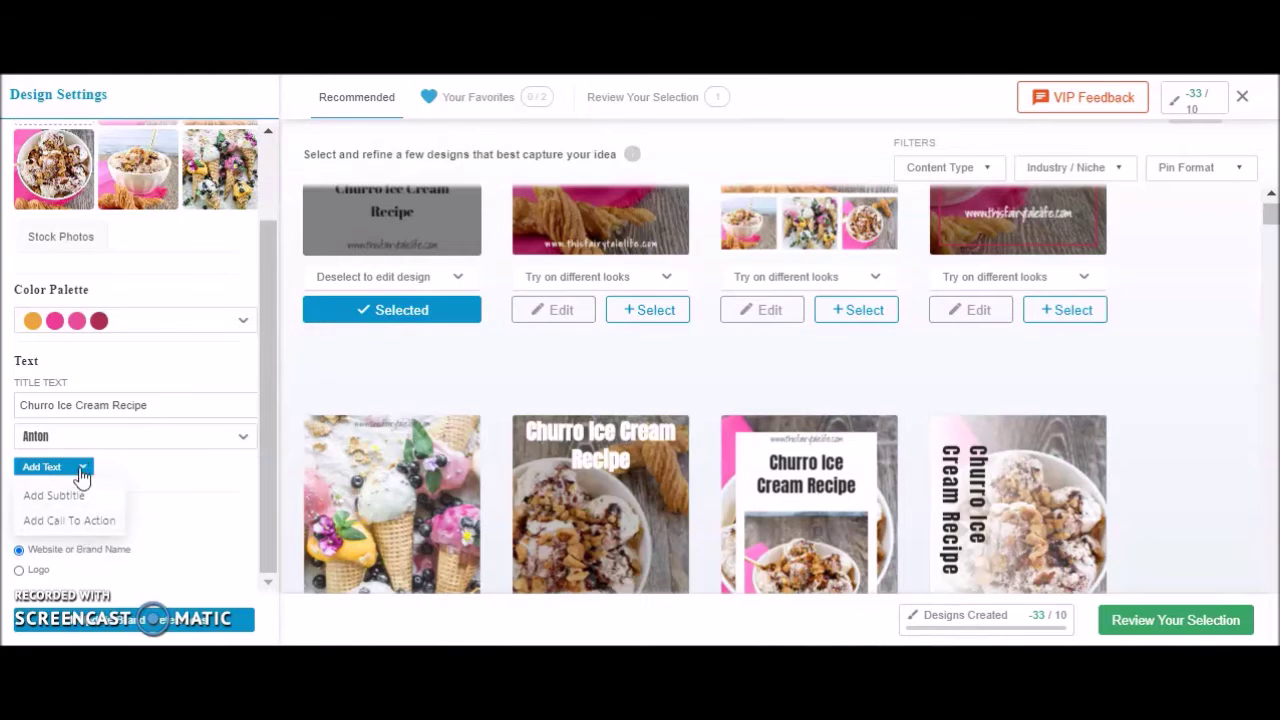
{"action": "left_click", "coordinate": [82, 470]}
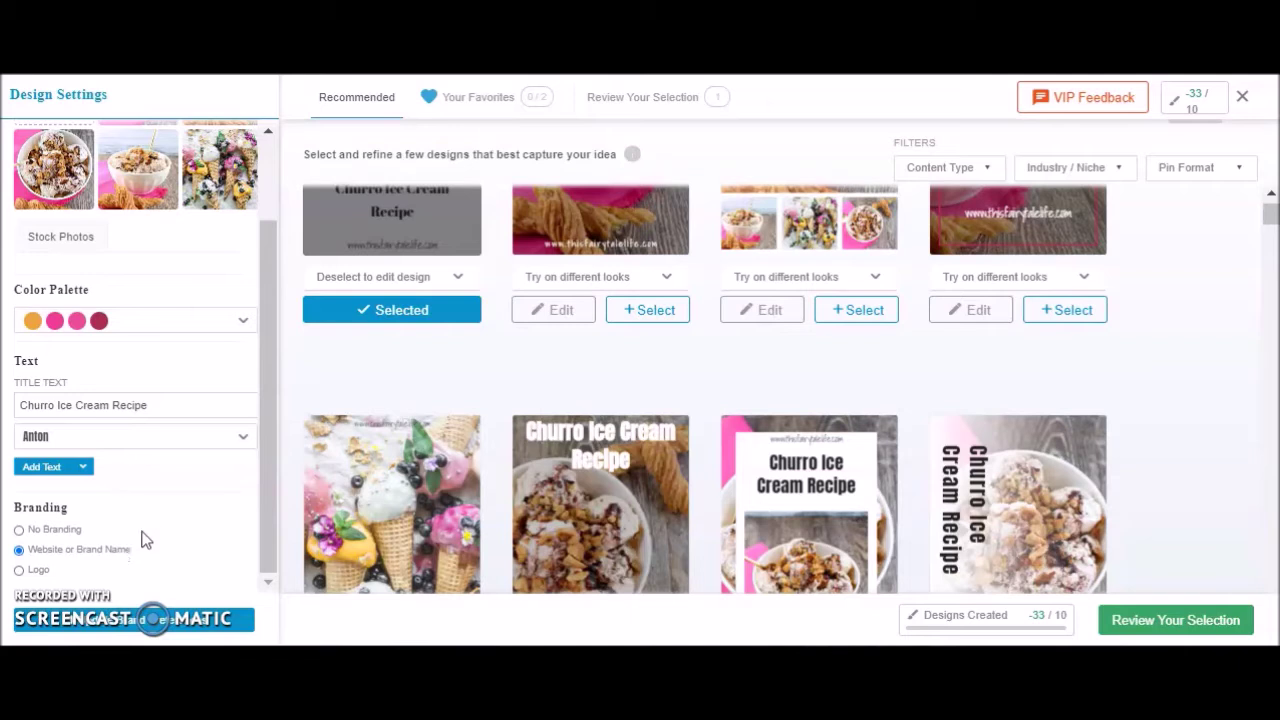
{"action": "left_click", "coordinate": [37, 571]}
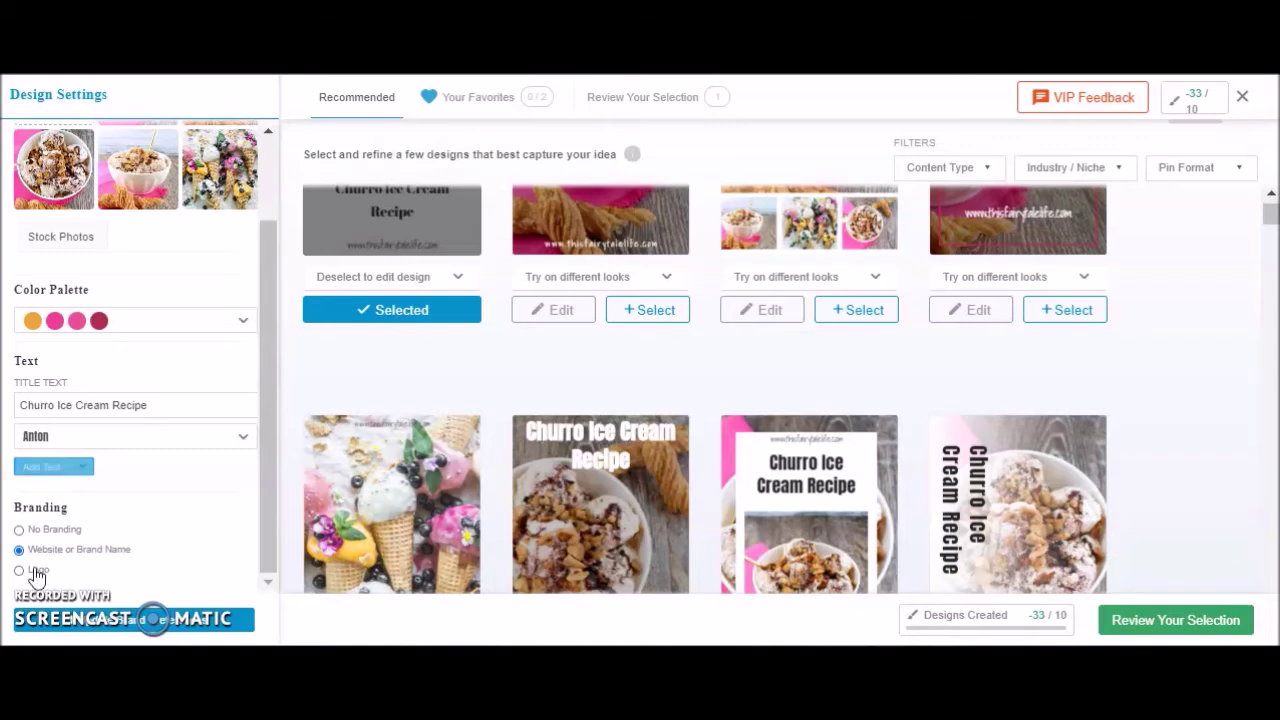
{"action": "scroll", "coordinate": [140, 555], "scroll_direction": "down", "scroll_amount": 1}
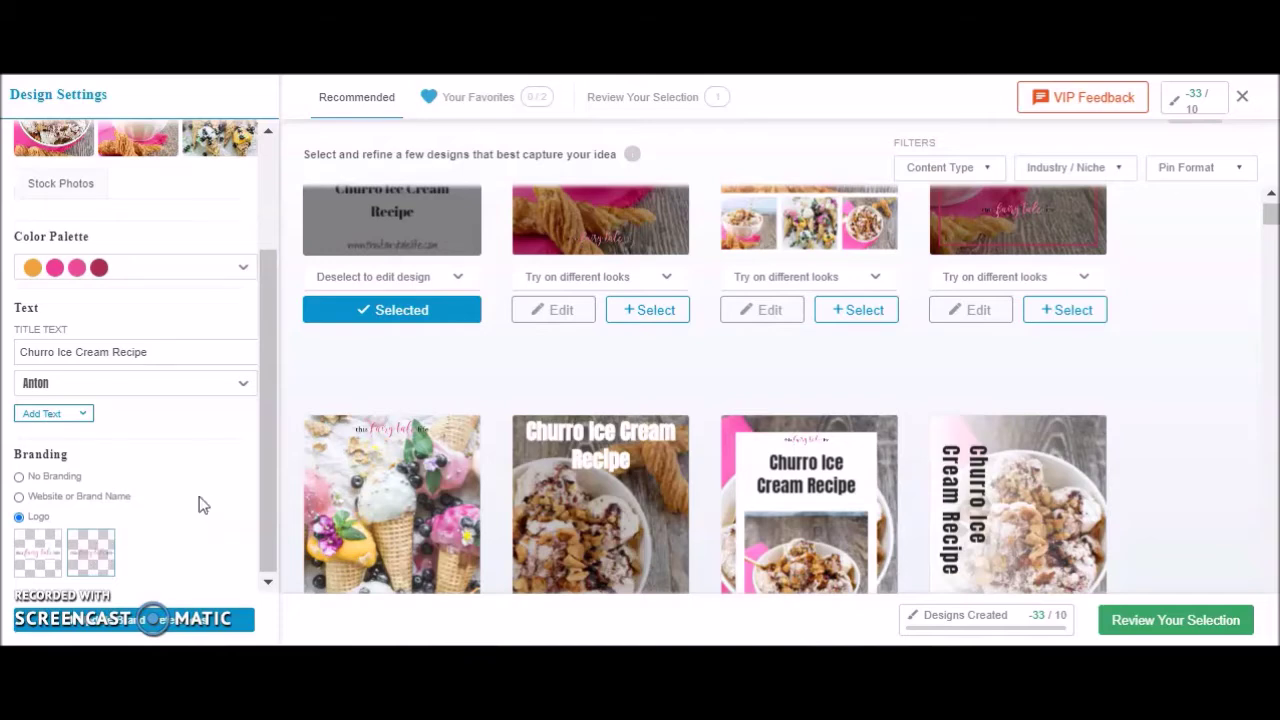
Step: Look through the recommended pin designs to see how the new font, colors and logo appear in each layout
{"action": "scroll", "coordinate": [436, 440], "scroll_direction": "up", "scroll_amount": 2}
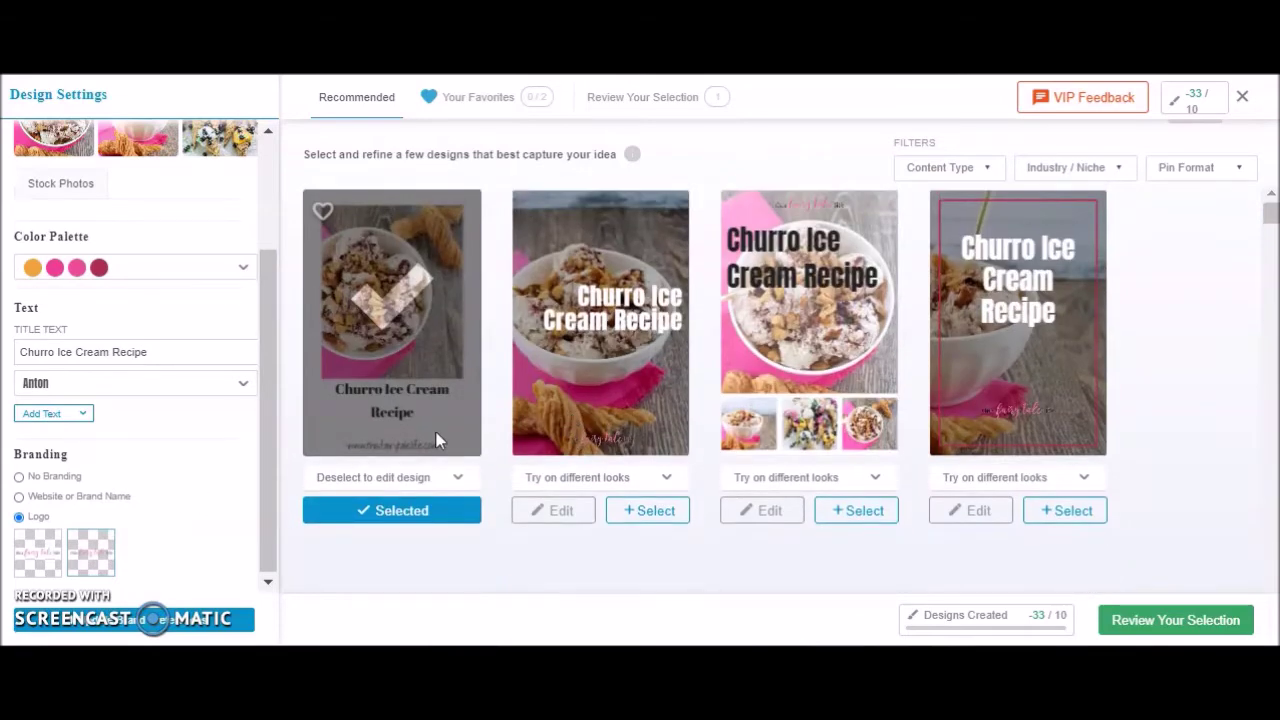
{"action": "scroll", "coordinate": [205, 380], "scroll_direction": "up", "scroll_amount": 3}
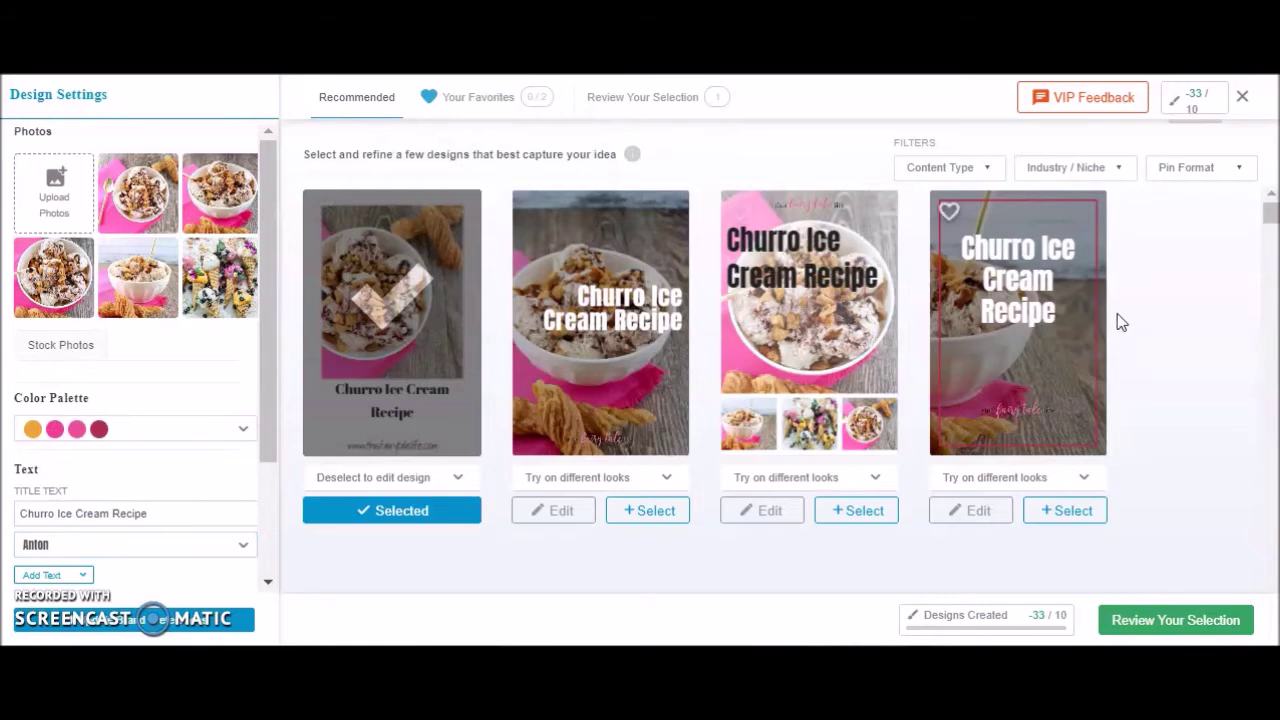
{"action": "scroll", "coordinate": [833, 355], "scroll_direction": "down", "scroll_amount": 3}
{"action": "scroll", "coordinate": [833, 355], "scroll_direction": "down", "scroll_amount": 1}
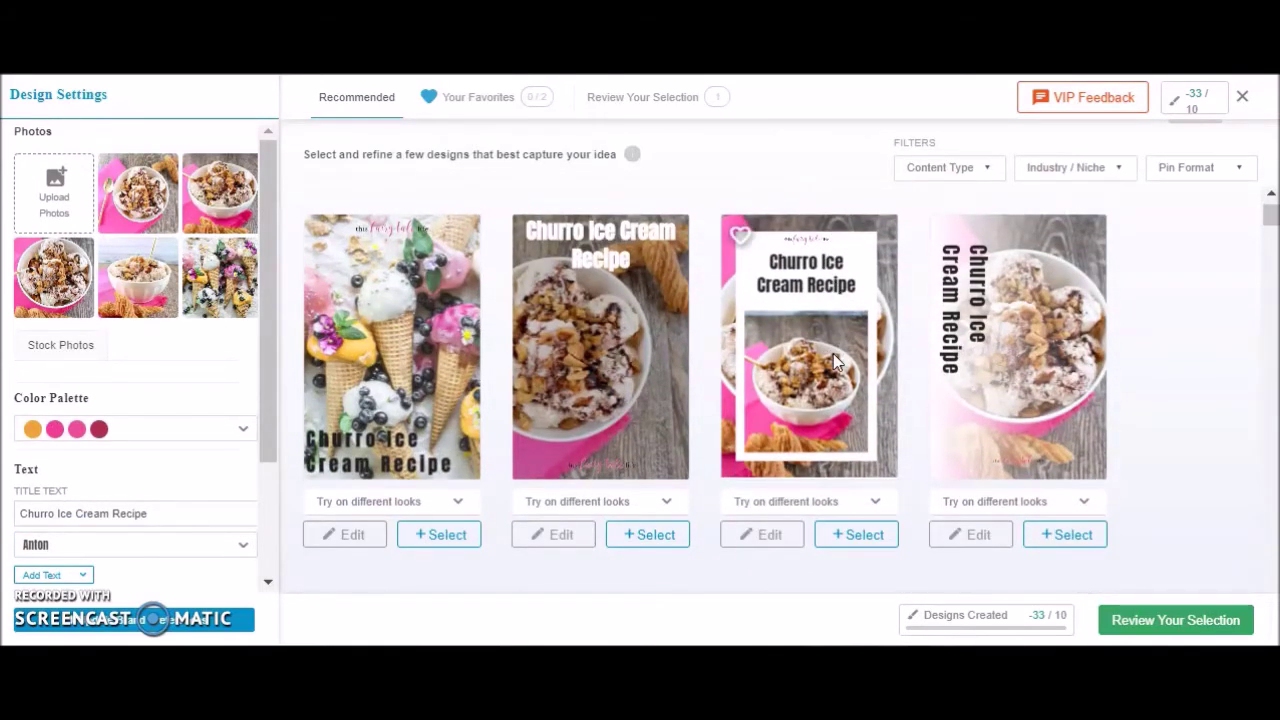
{"action": "scroll", "coordinate": [835, 363], "scroll_direction": "down", "scroll_amount": 4}
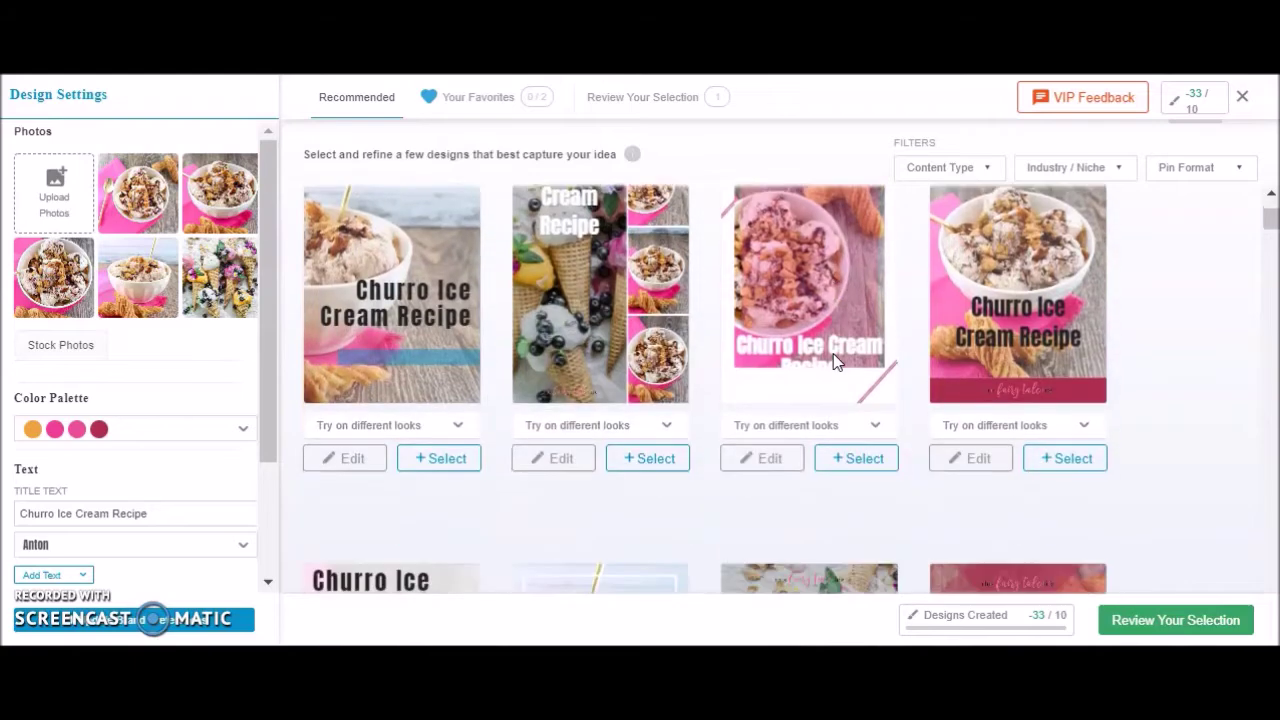
{"action": "scroll", "coordinate": [835, 363], "scroll_direction": "down", "scroll_amount": 3}
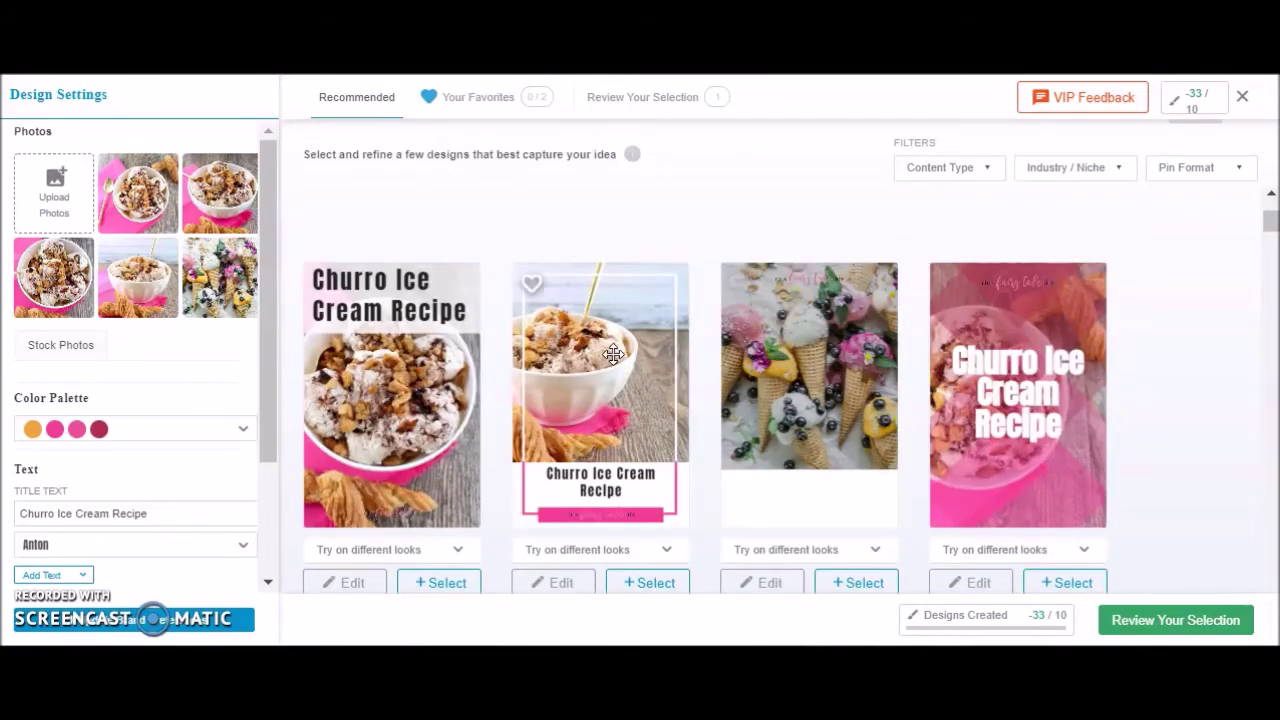
{"action": "scroll", "coordinate": [613, 353], "scroll_direction": "down", "scroll_amount": 1}
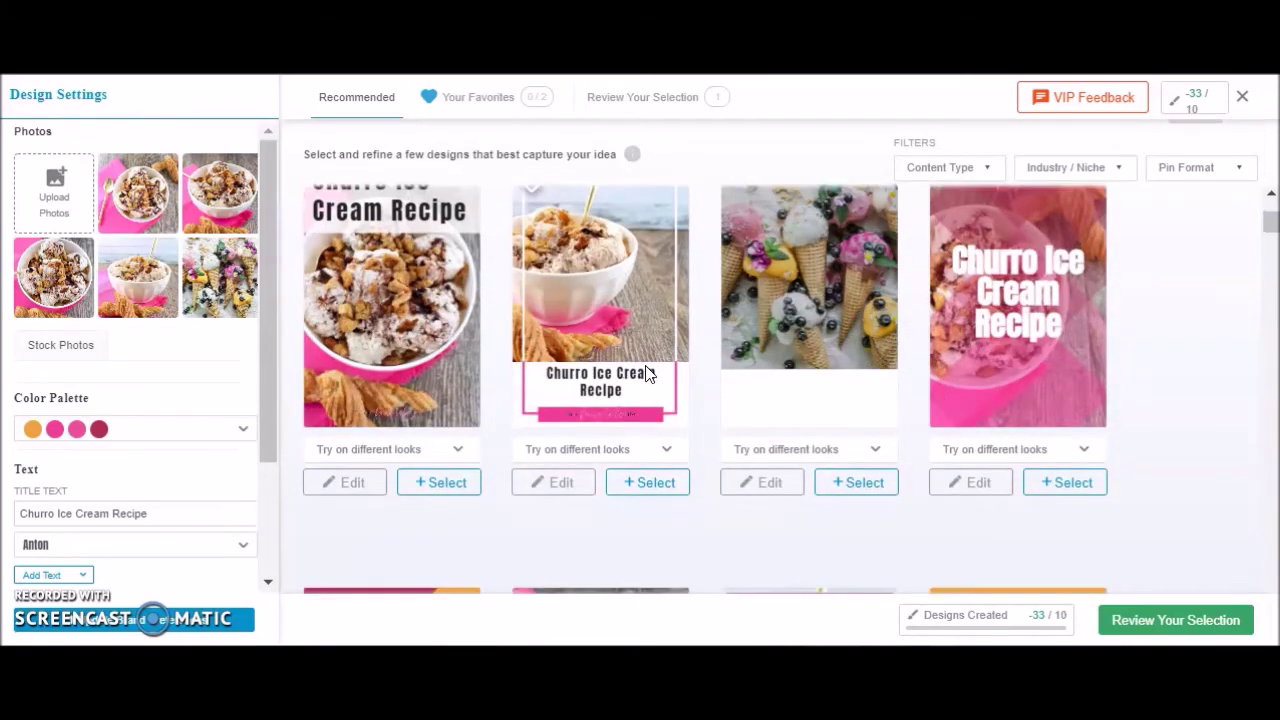
{"action": "scroll", "coordinate": [645, 373], "scroll_direction": "up", "scroll_amount": 1}
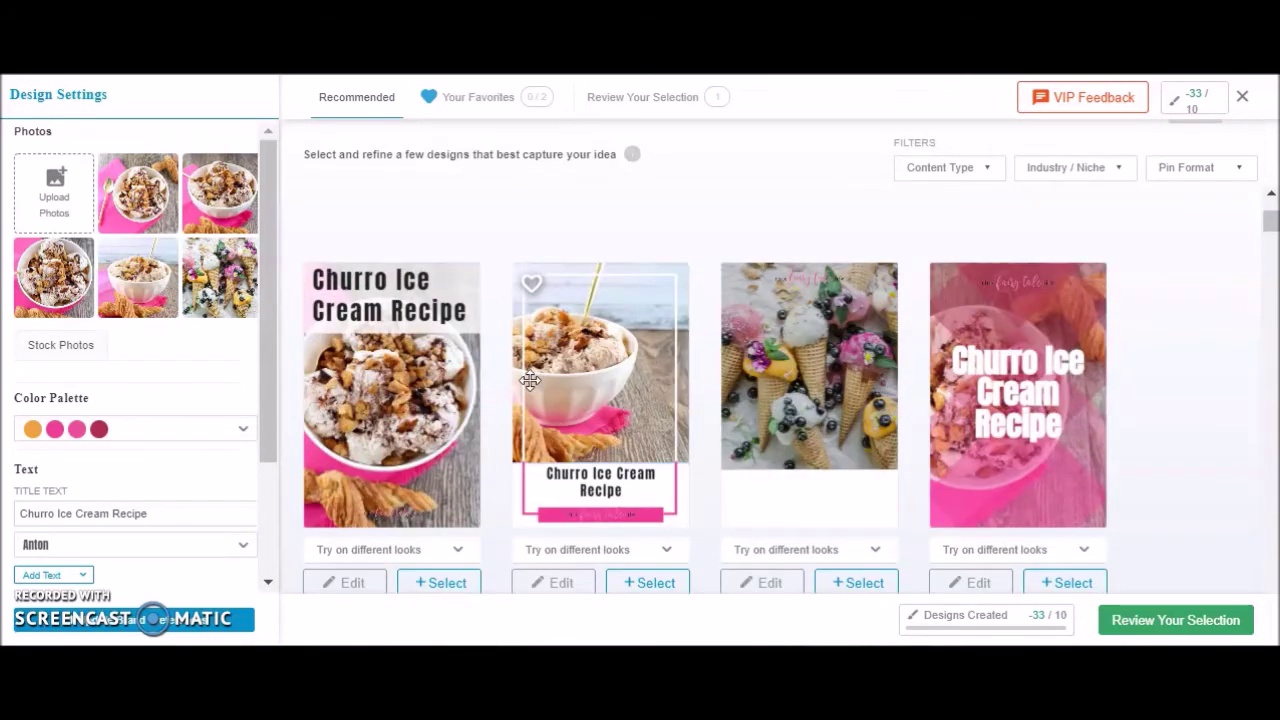
{"action": "scroll", "coordinate": [613, 565], "scroll_direction": "down", "scroll_amount": 2}
{"action": "scroll", "coordinate": [640, 555], "scroll_direction": "up", "scroll_amount": 2}
Step: Shuffle the colors of the framed design with the title below the photo until its title, border and banner are pink
{"action": "scroll", "coordinate": [678, 550], "scroll_direction": "down", "scroll_amount": 1}
{"action": "left_click", "coordinate": [668, 452]}
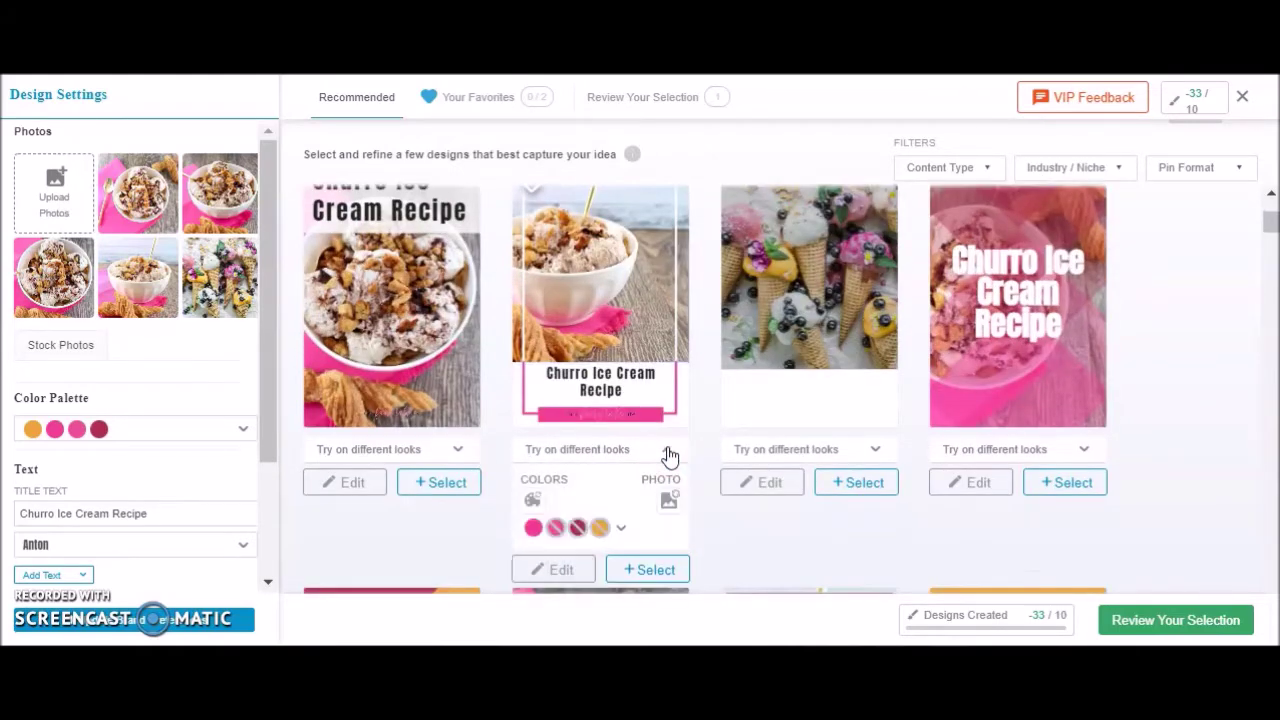
{"action": "left_click", "coordinate": [533, 499]}
{"action": "left_click", "coordinate": [535, 500]}
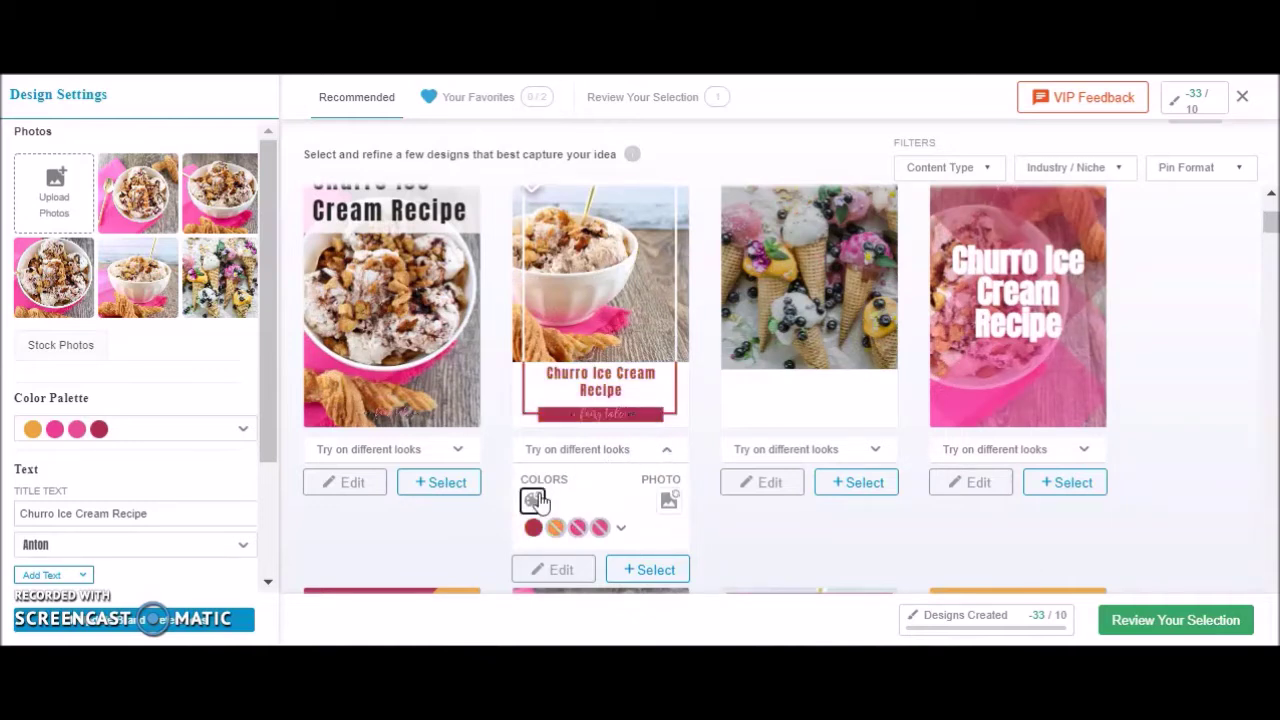
{"action": "left_click", "coordinate": [534, 500]}
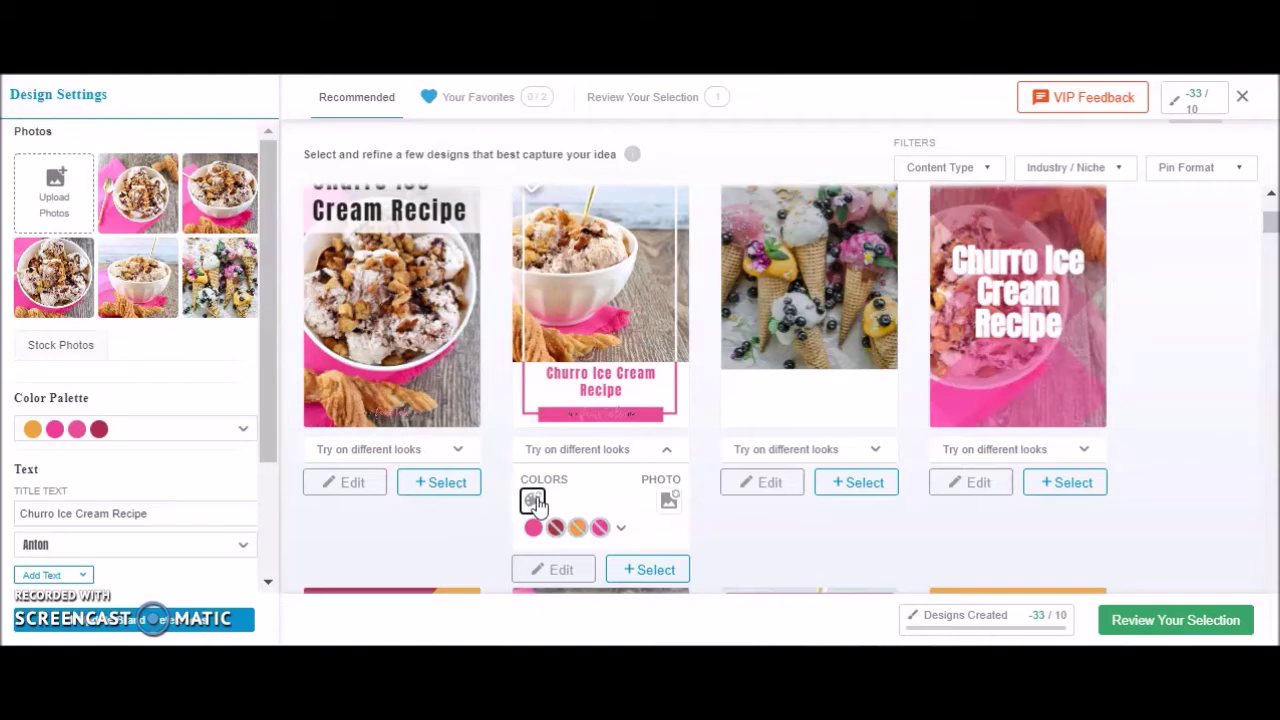
{"action": "left_click", "coordinate": [535, 500]}
{"action": "left_click", "coordinate": [535, 500]}
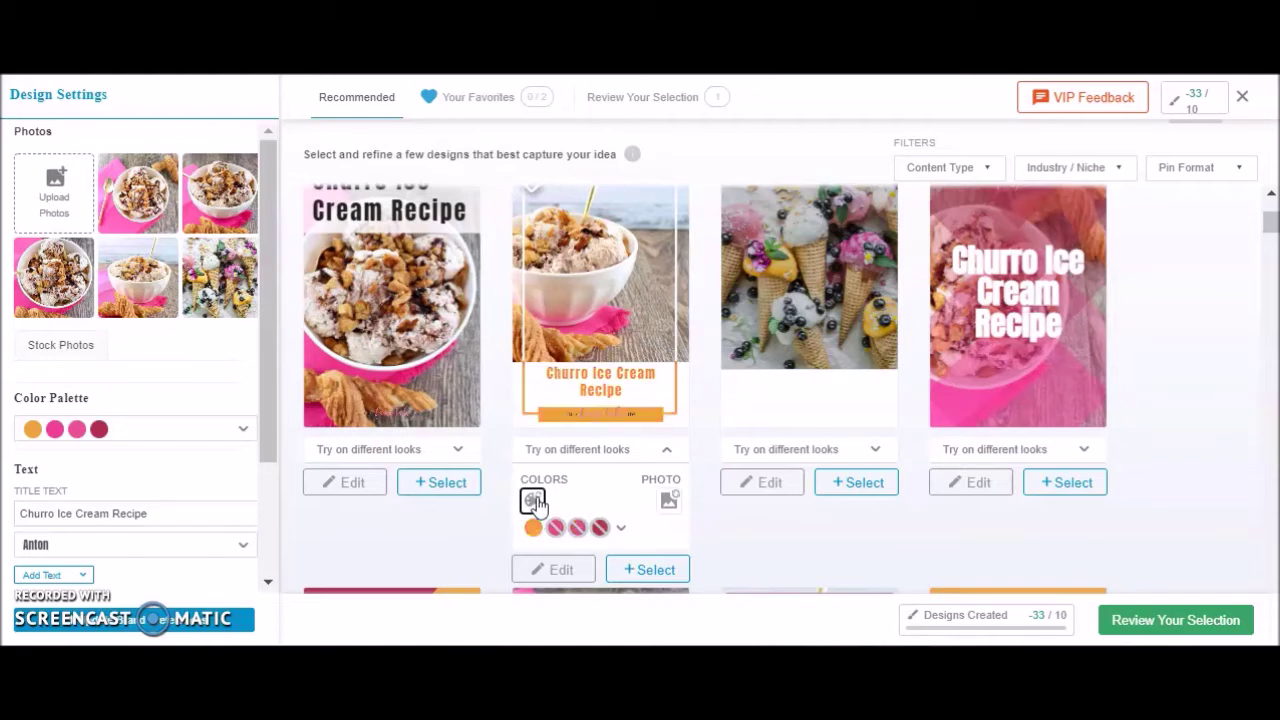
{"action": "left_click", "coordinate": [535, 500]}
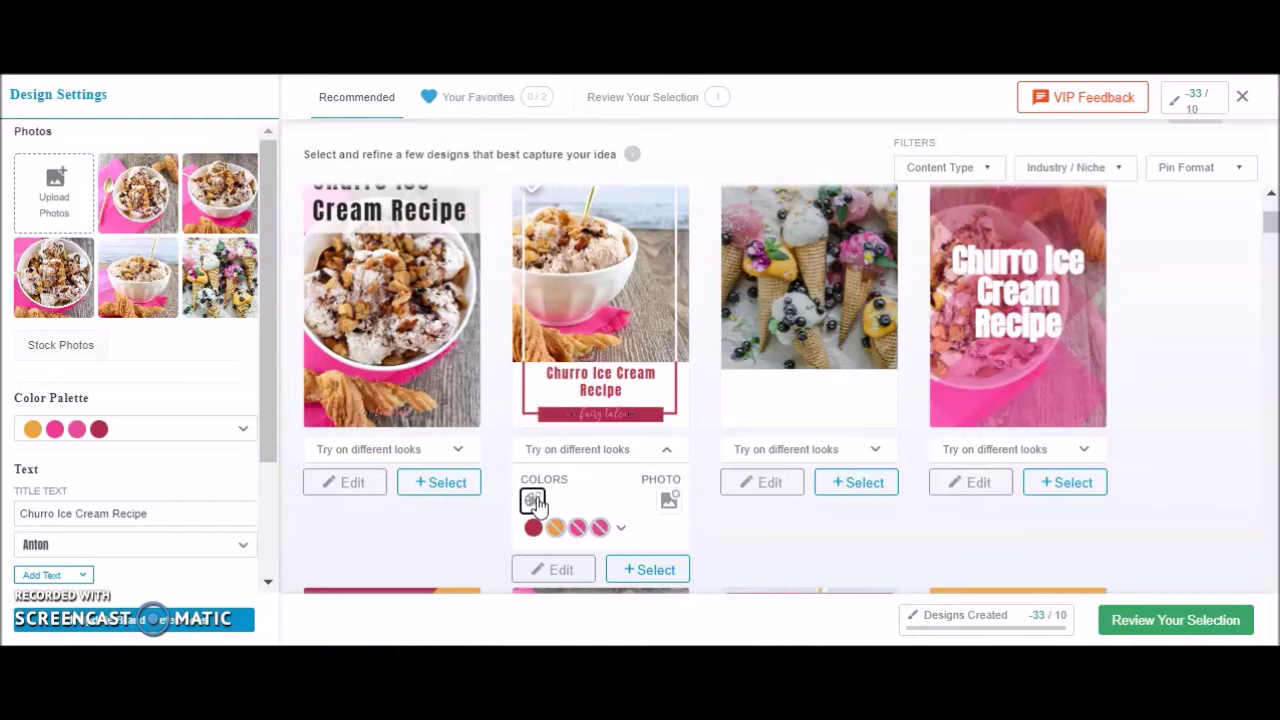
{"action": "left_click", "coordinate": [535, 500]}
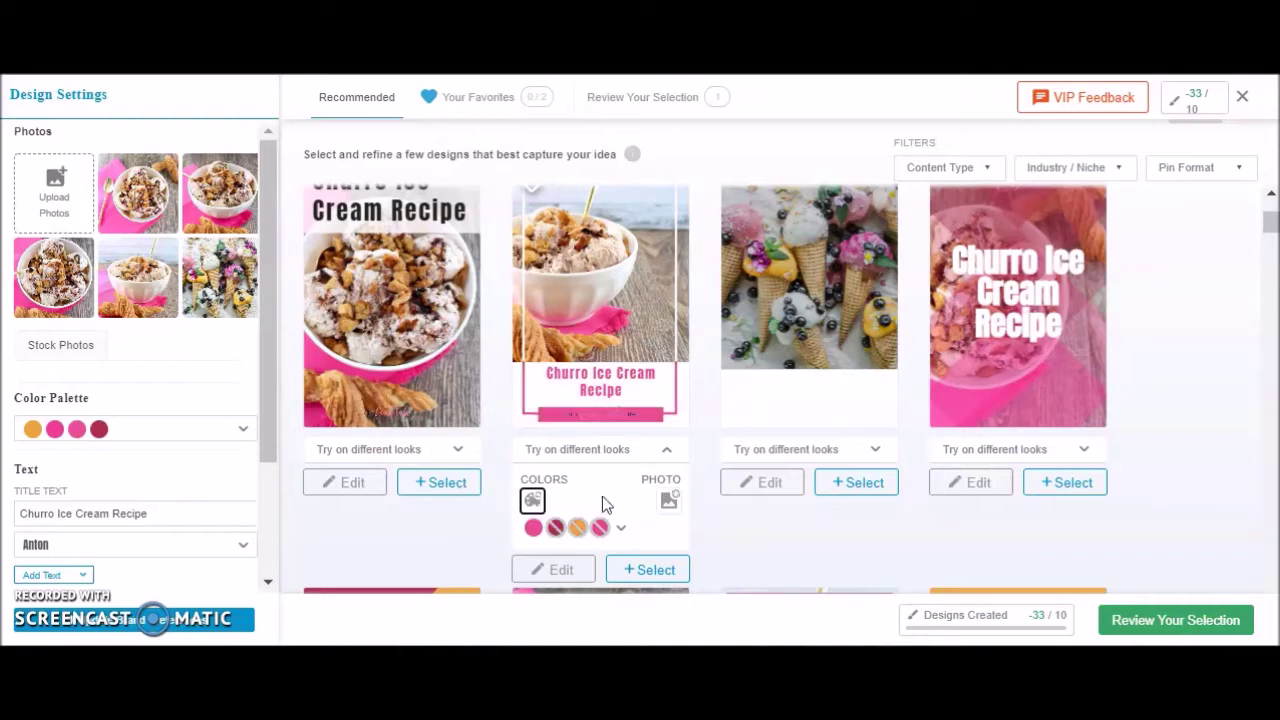
Step: Swap the framed design's photo for the overhead shot of the ice cream bowl with churros beside it
{"action": "left_click", "coordinate": [669, 503]}
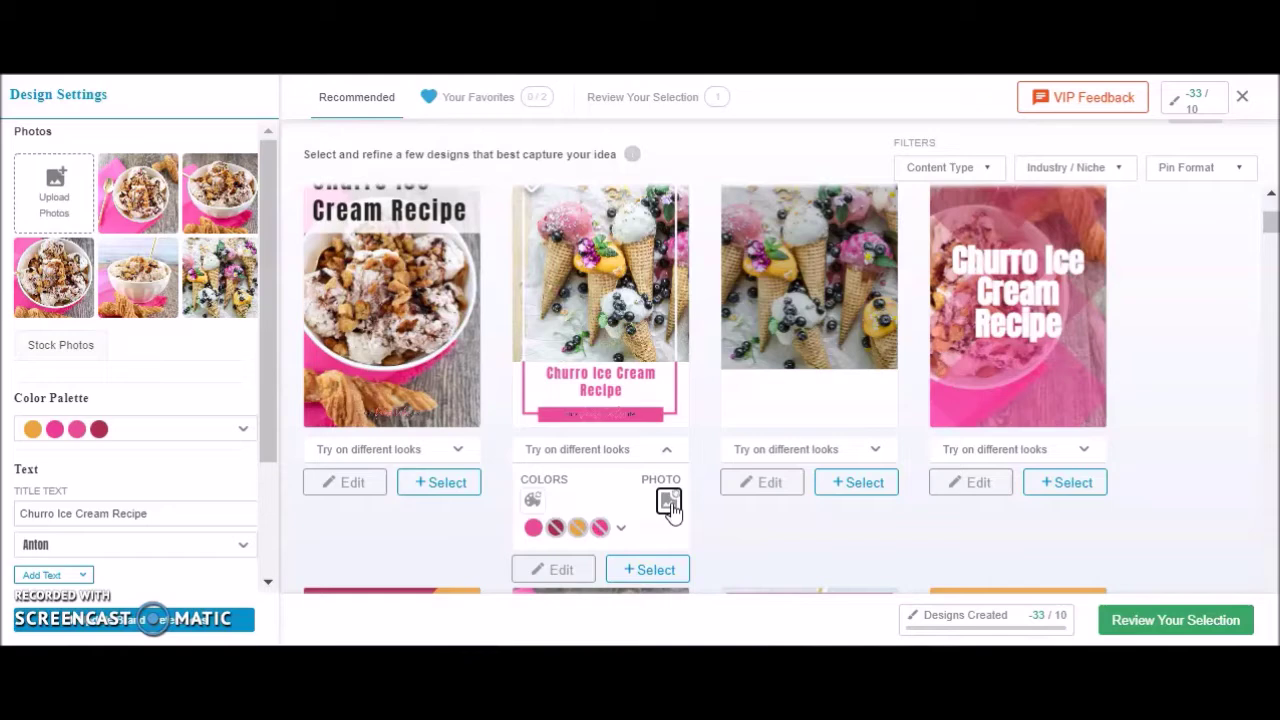
{"action": "left_click", "coordinate": [669, 504]}
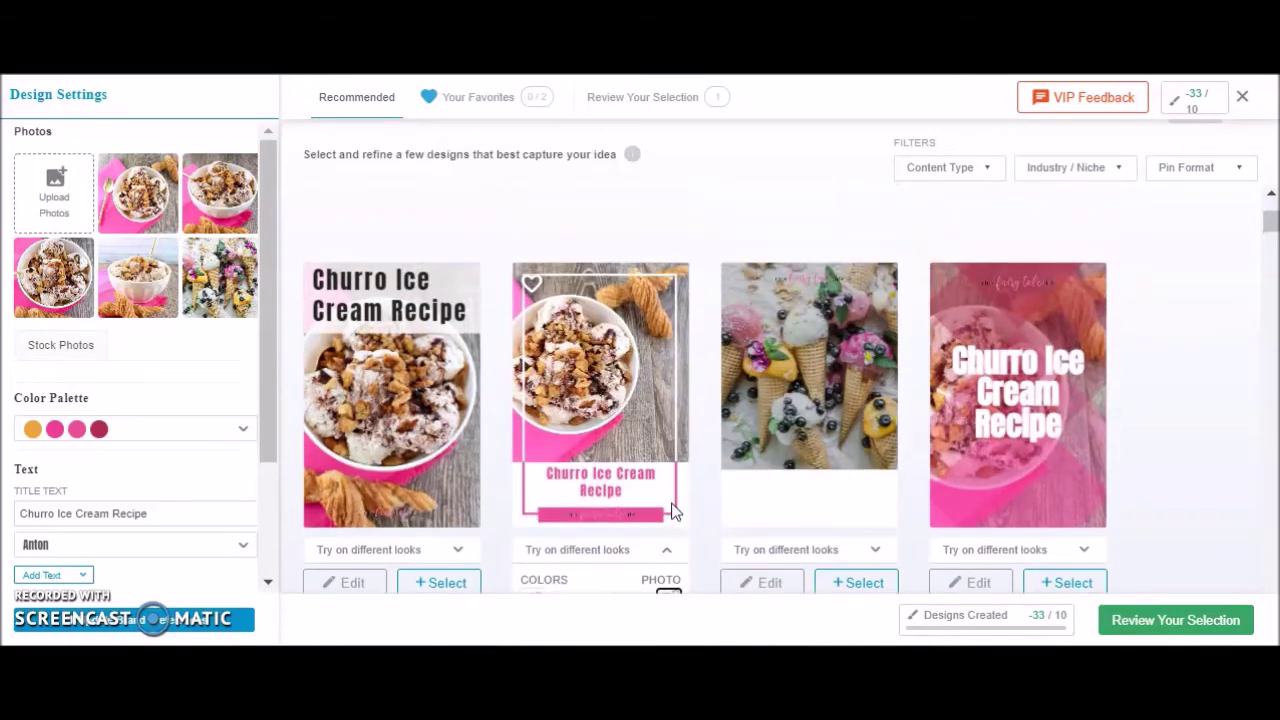
{"action": "scroll", "coordinate": [595, 470], "scroll_direction": "down", "scroll_amount": 1}
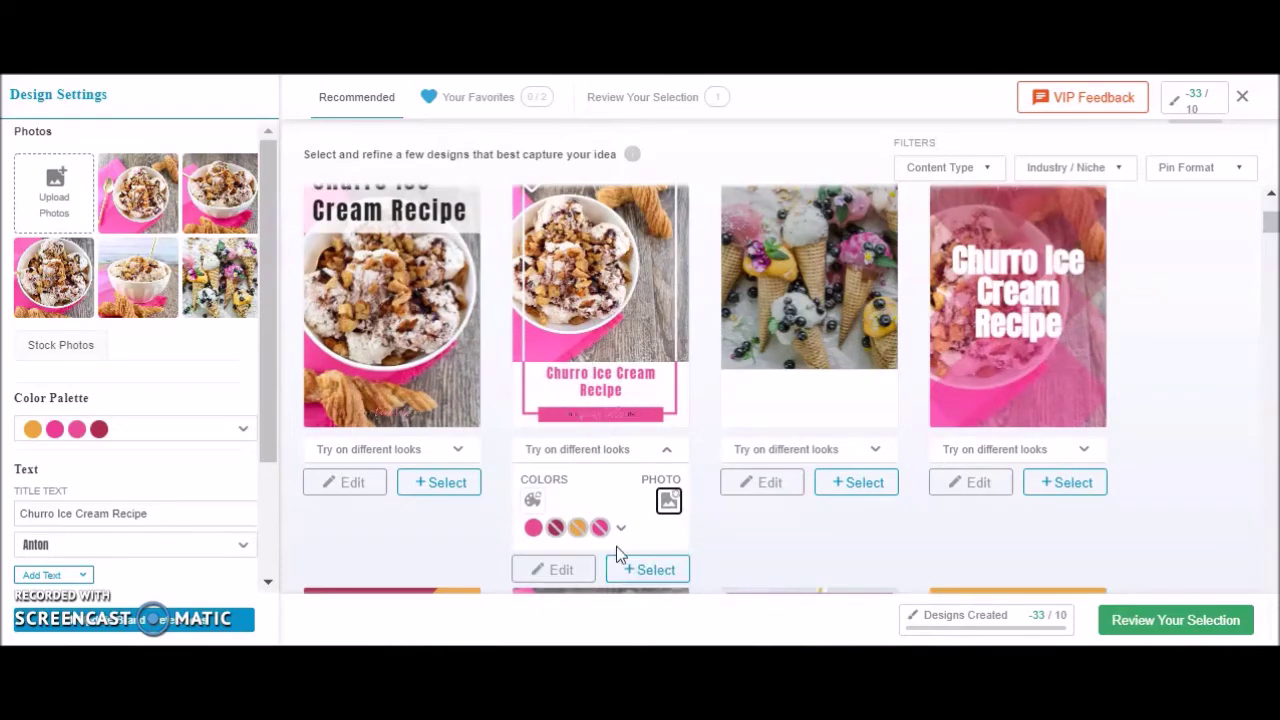
Step: Open the framed design for editing and delete the logo image from its pink banner
{"action": "left_click", "coordinate": [570, 572]}
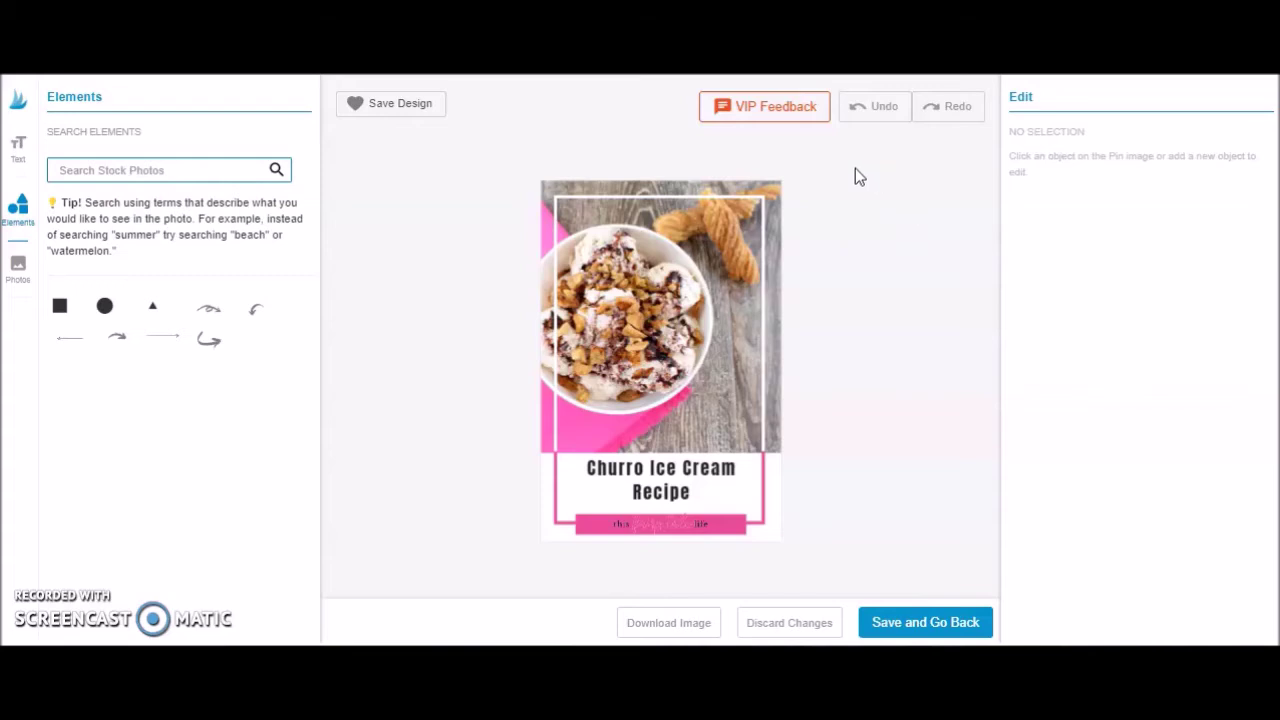
{"action": "left_click", "coordinate": [730, 306]}
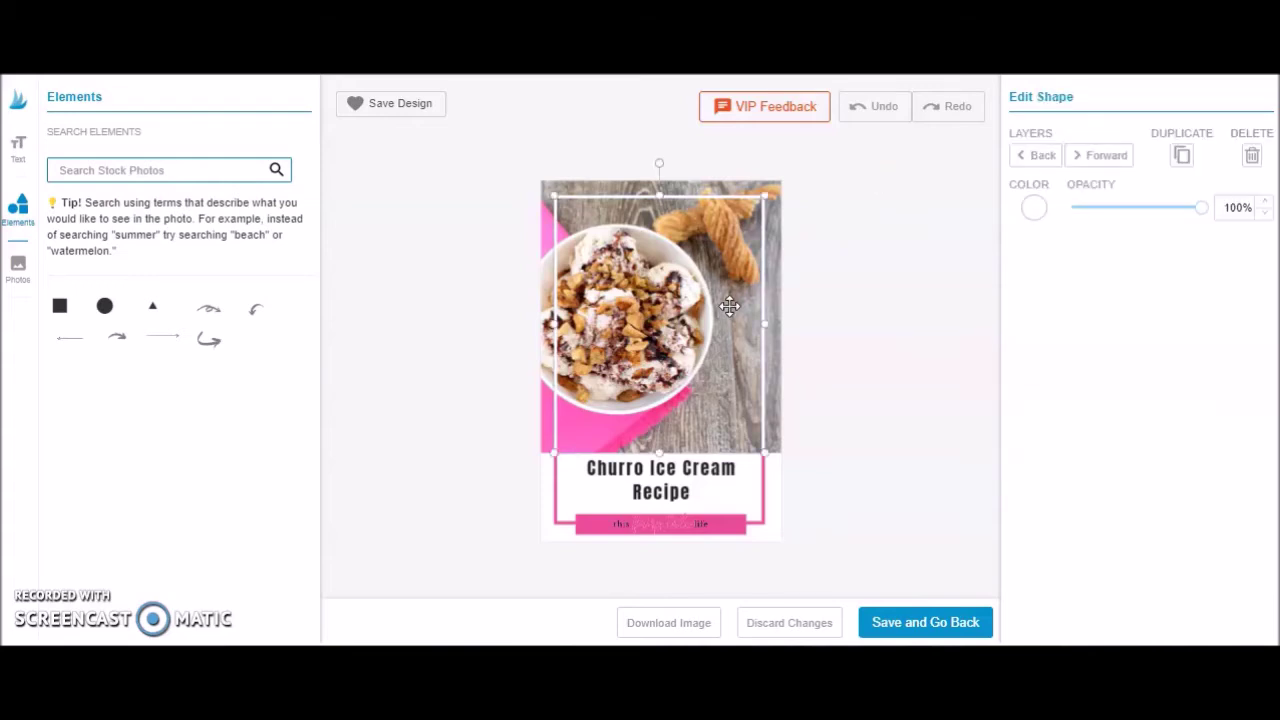
{"action": "left_click", "coordinate": [683, 527]}
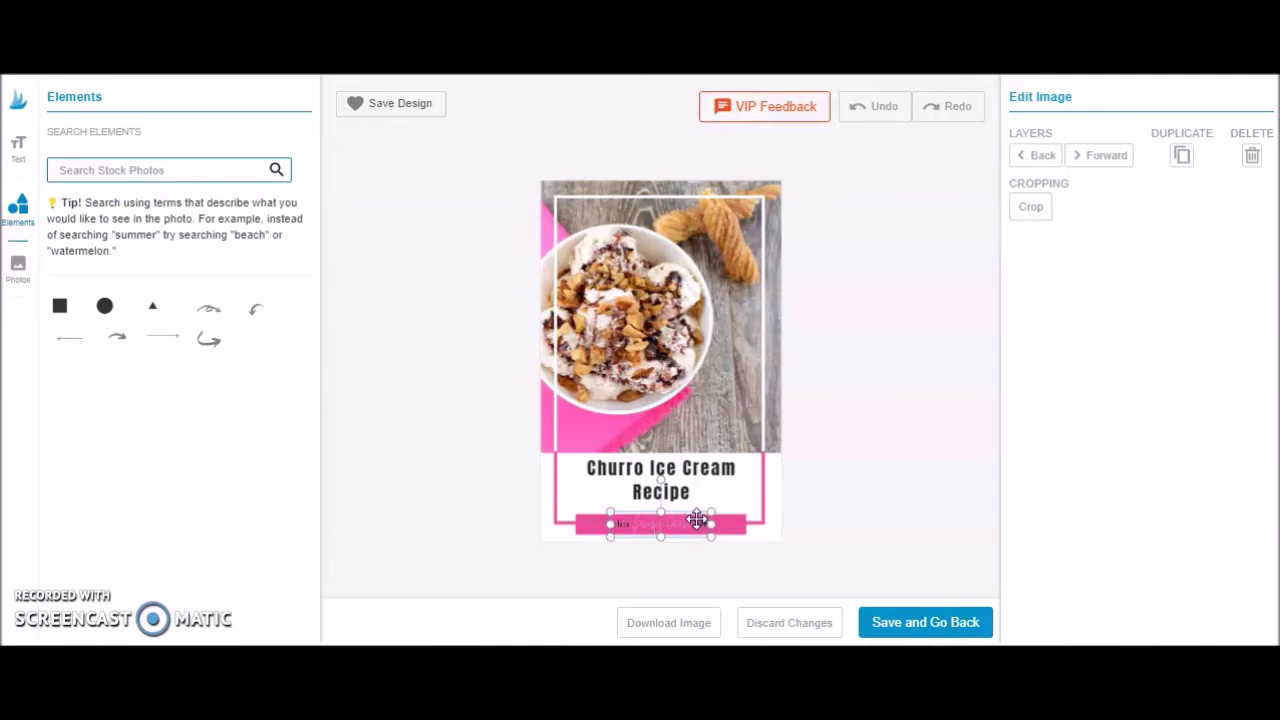
{"action": "key", "text": "Delete"}
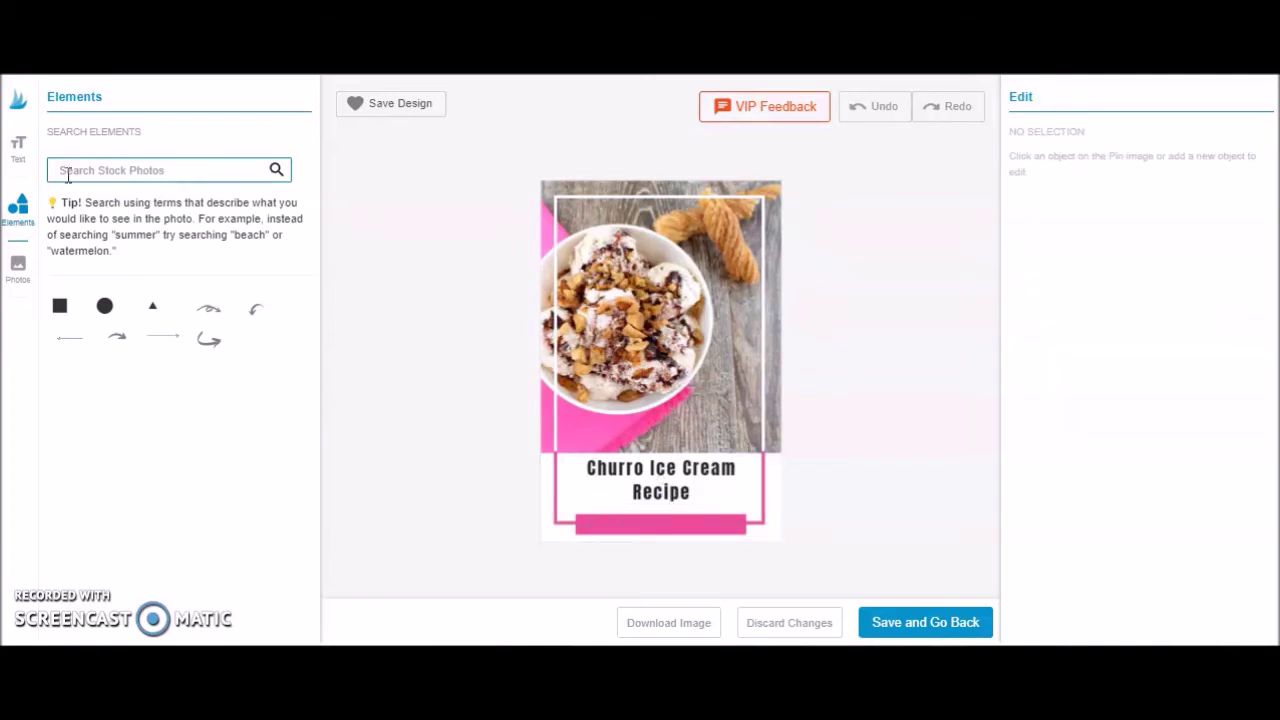
Step: Add a subtitle text over the framed design's photo reading "this fairy tale life"
{"action": "left_click", "coordinate": [19, 152]}
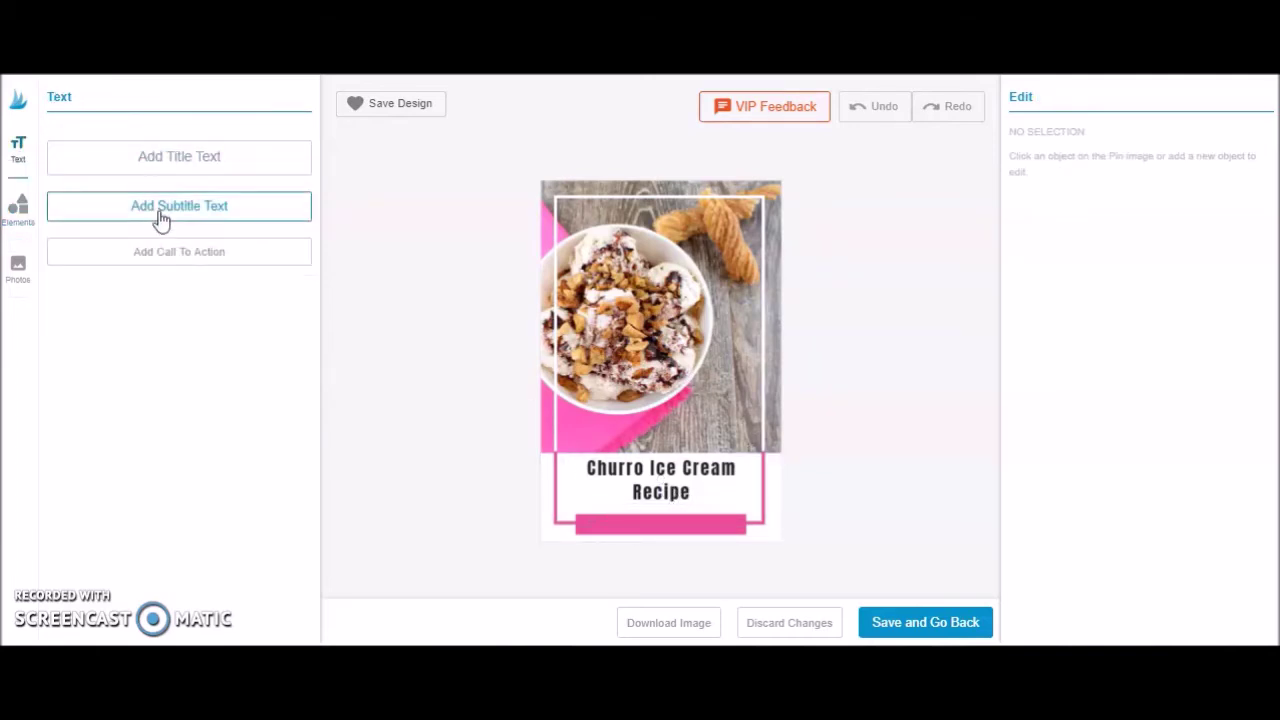
{"action": "left_click_drag", "start_coordinate": [178, 255], "coordinate": [662, 365]}
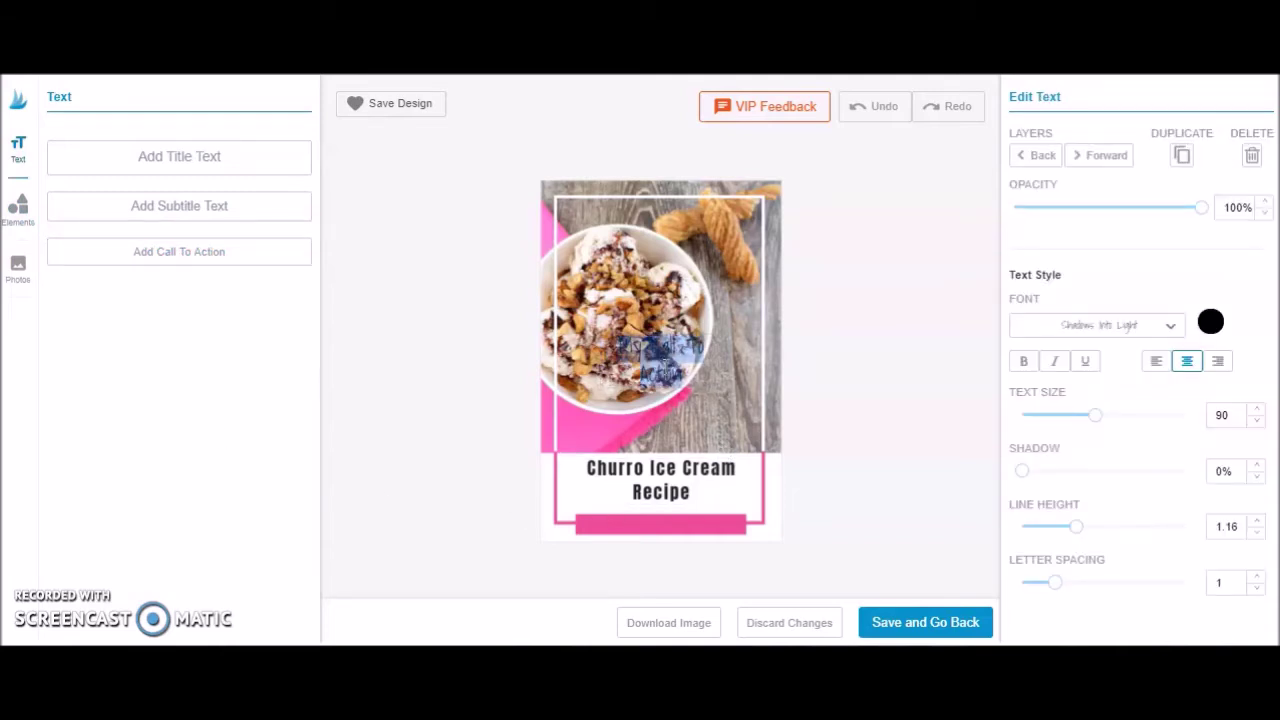
{"action": "left_click", "coordinate": [662, 365]}
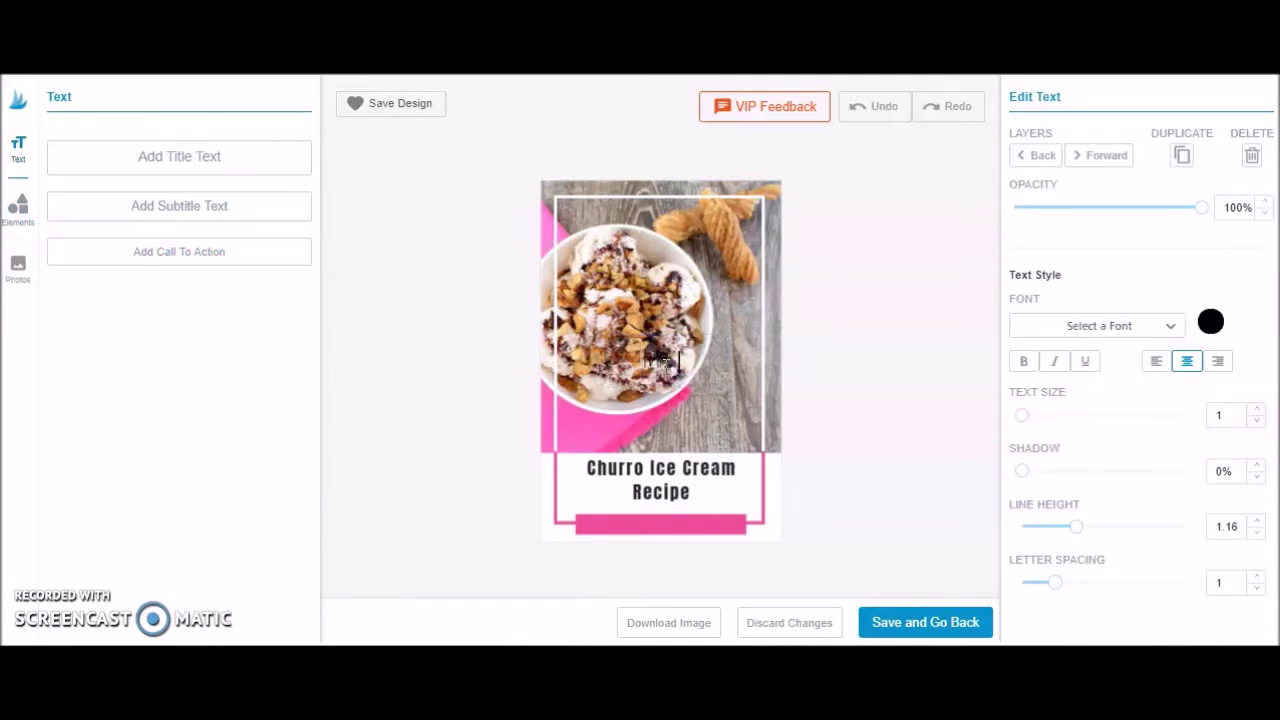
{"action": "type", "text": "subtitle"}
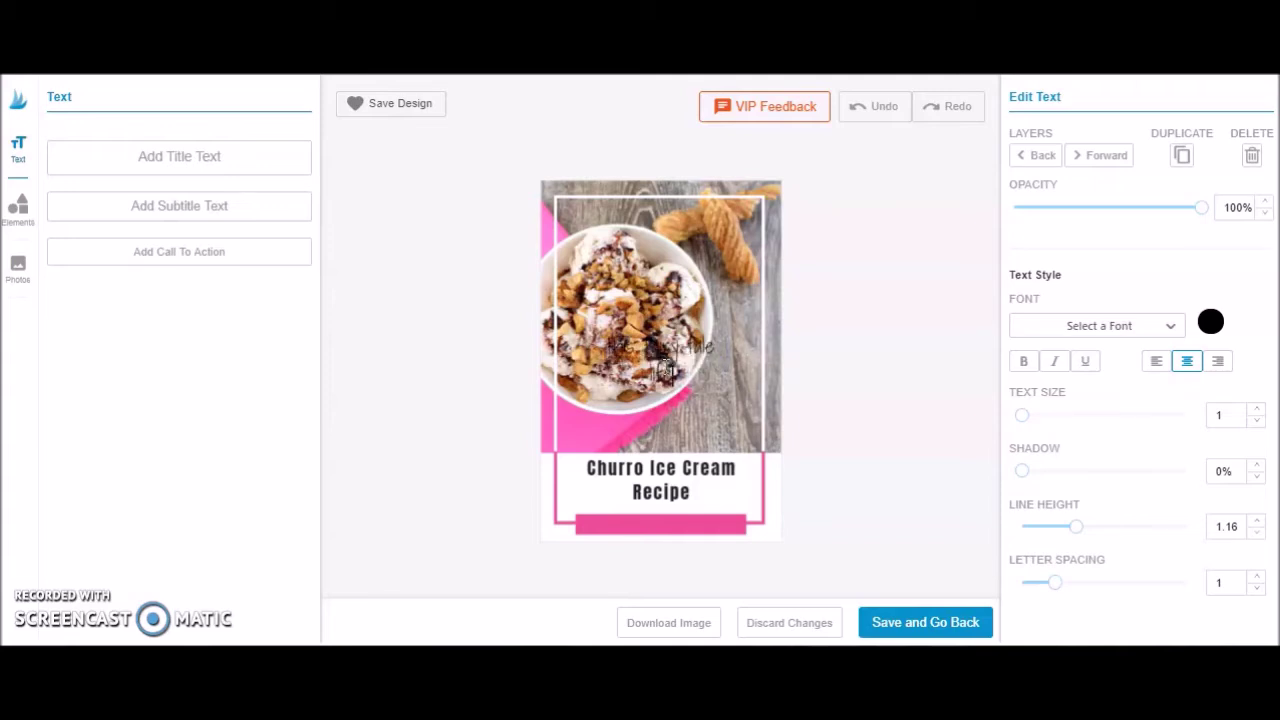
{"action": "left_click", "coordinate": [811, 363]}
Step: Set the "this fairy tale life" text size to 62 and place it centered on the pink banner
{"action": "left_click", "coordinate": [681, 379]}
{"action": "left_click_drag", "start_coordinate": [681, 379], "coordinate": [684, 526]}
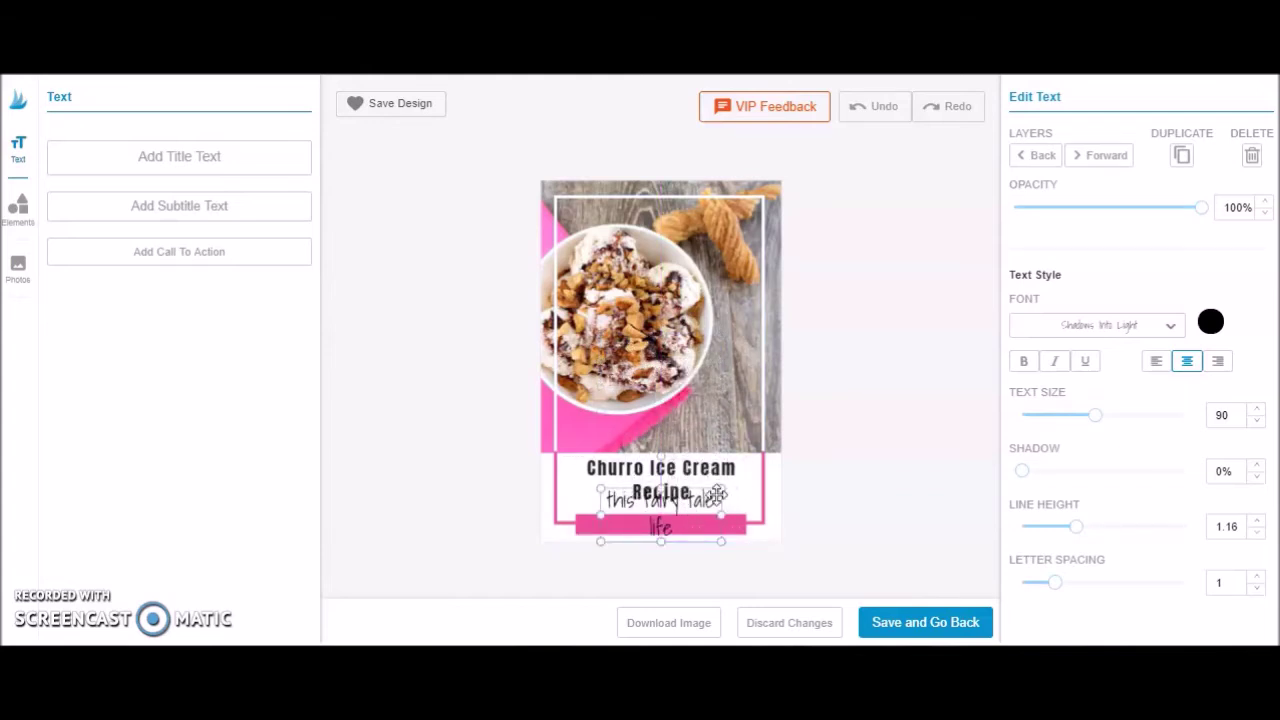
{"action": "left_click_drag", "start_coordinate": [1094, 418], "coordinate": [1072, 421]}
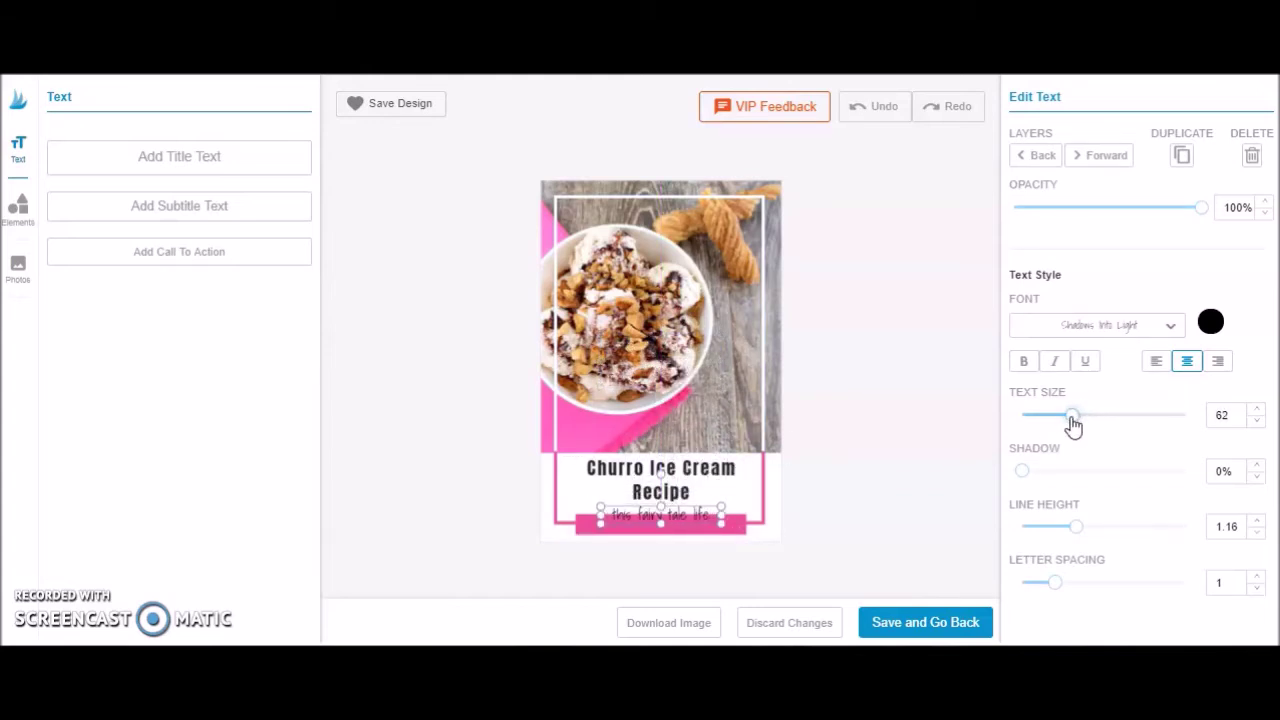
{"action": "left_click_drag", "start_coordinate": [703, 497], "coordinate": [694, 522]}
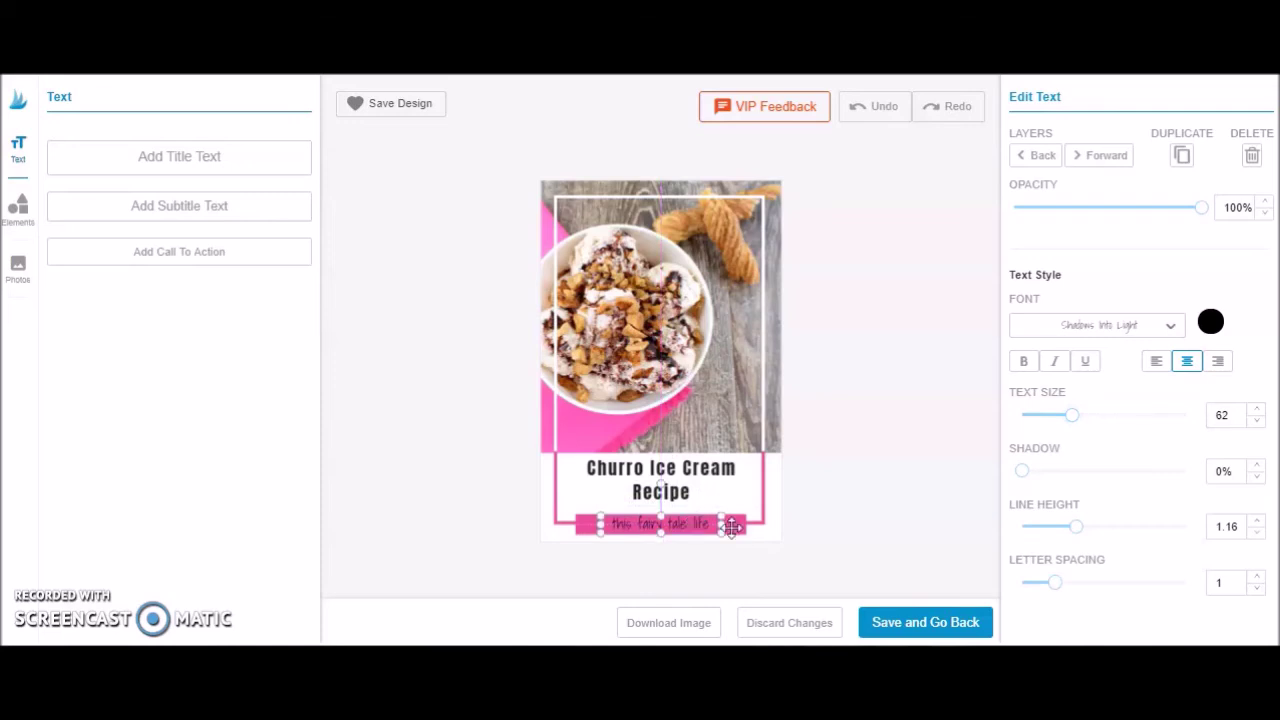
{"action": "left_click", "coordinate": [895, 452]}
Step: Change the color of the "this fairy tale life" text on the banner to white
{"action": "left_click", "coordinate": [700, 470]}
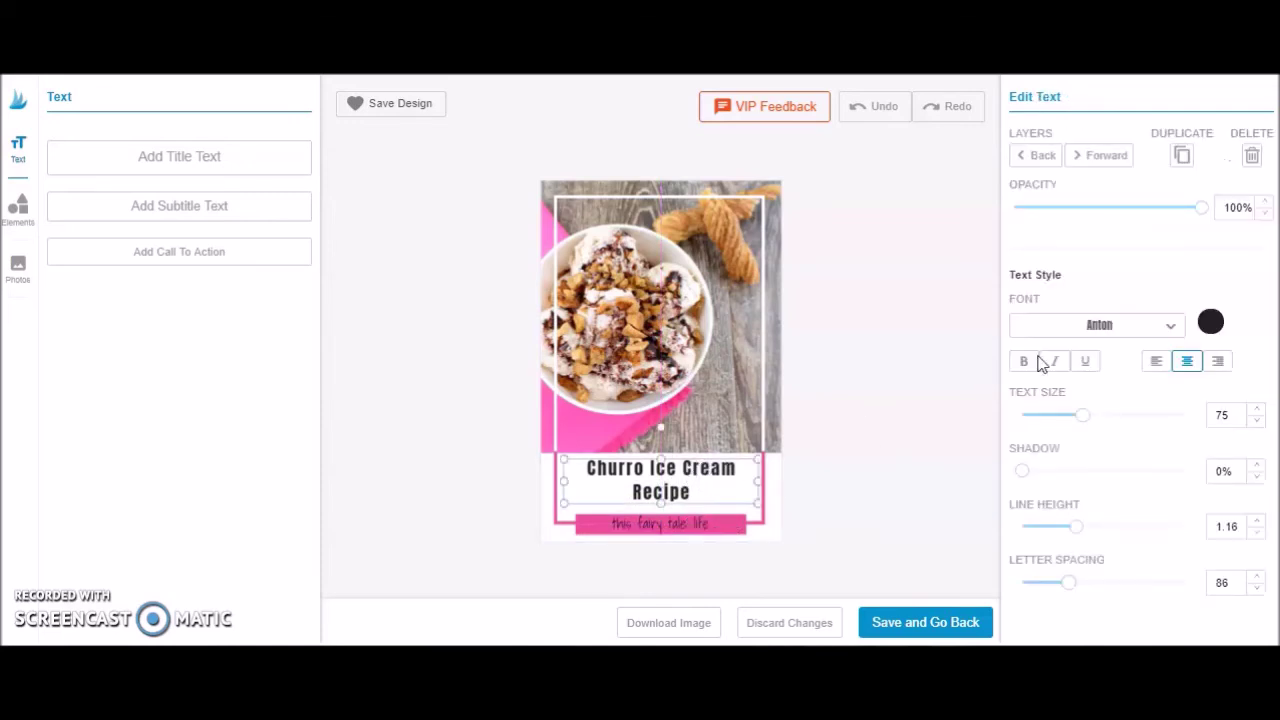
{"action": "left_click", "coordinate": [704, 519]}
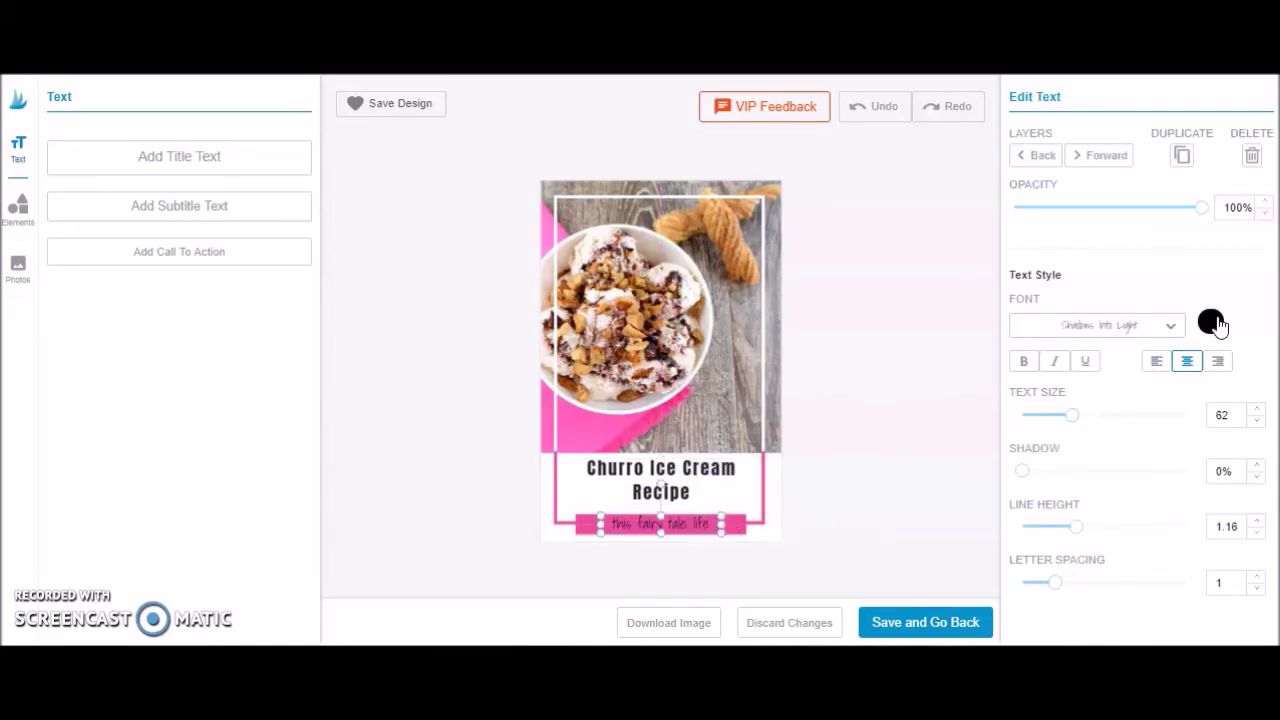
{"action": "left_click", "coordinate": [1211, 322]}
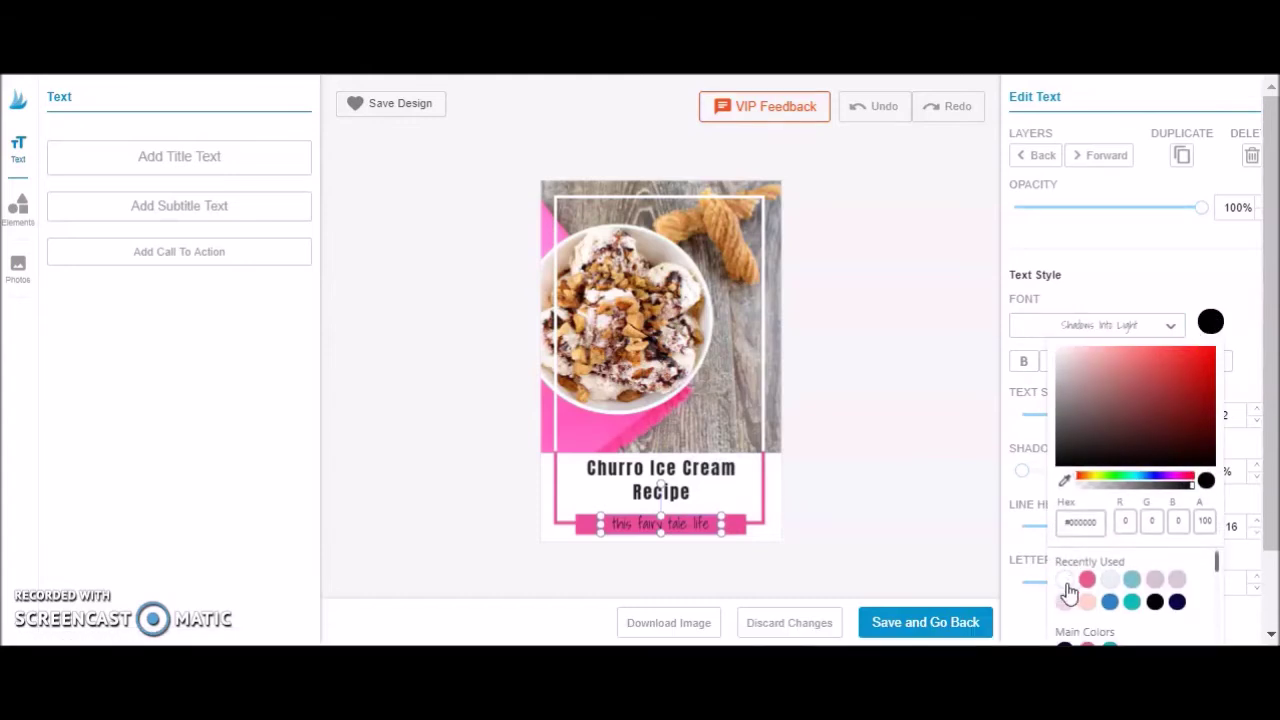
{"action": "left_click", "coordinate": [1065, 580]}
{"action": "left_click", "coordinate": [1115, 287]}
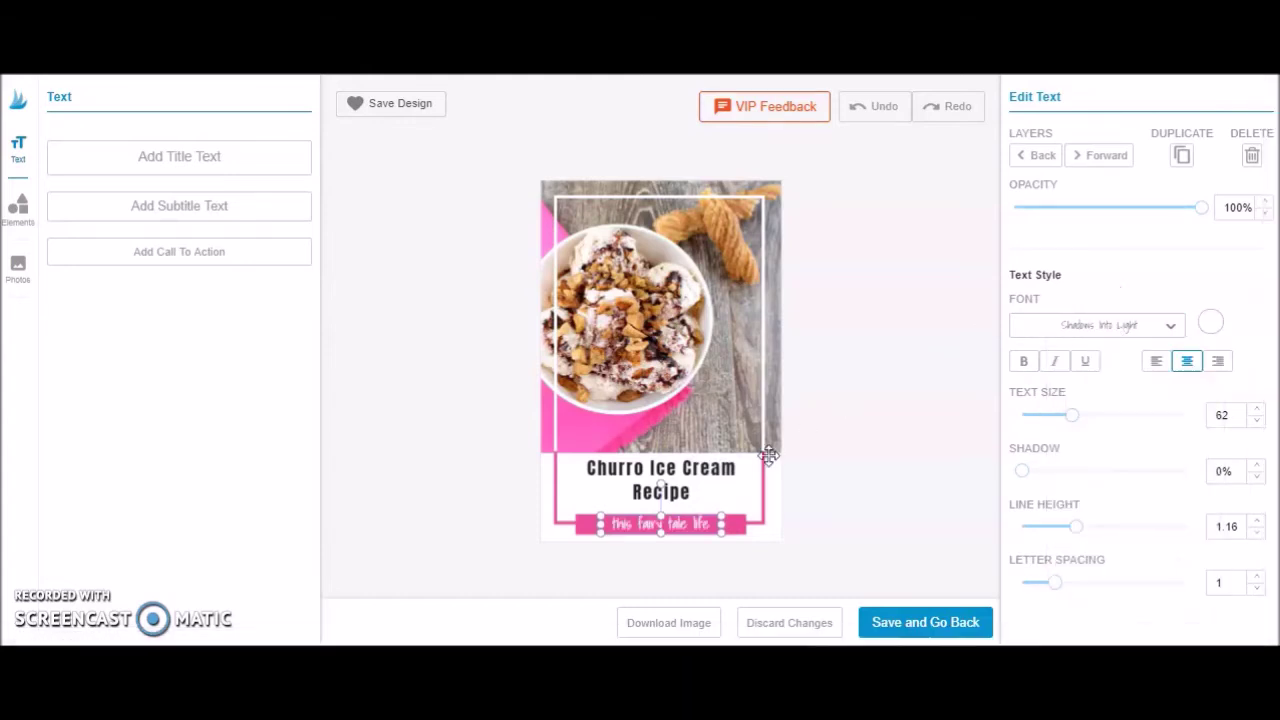
Step: Enlarge the "Churro Ice Cream Recipe" title to text size 85, then save the design and return to the designs
{"action": "left_click", "coordinate": [849, 489]}
{"action": "left_click", "coordinate": [676, 482]}
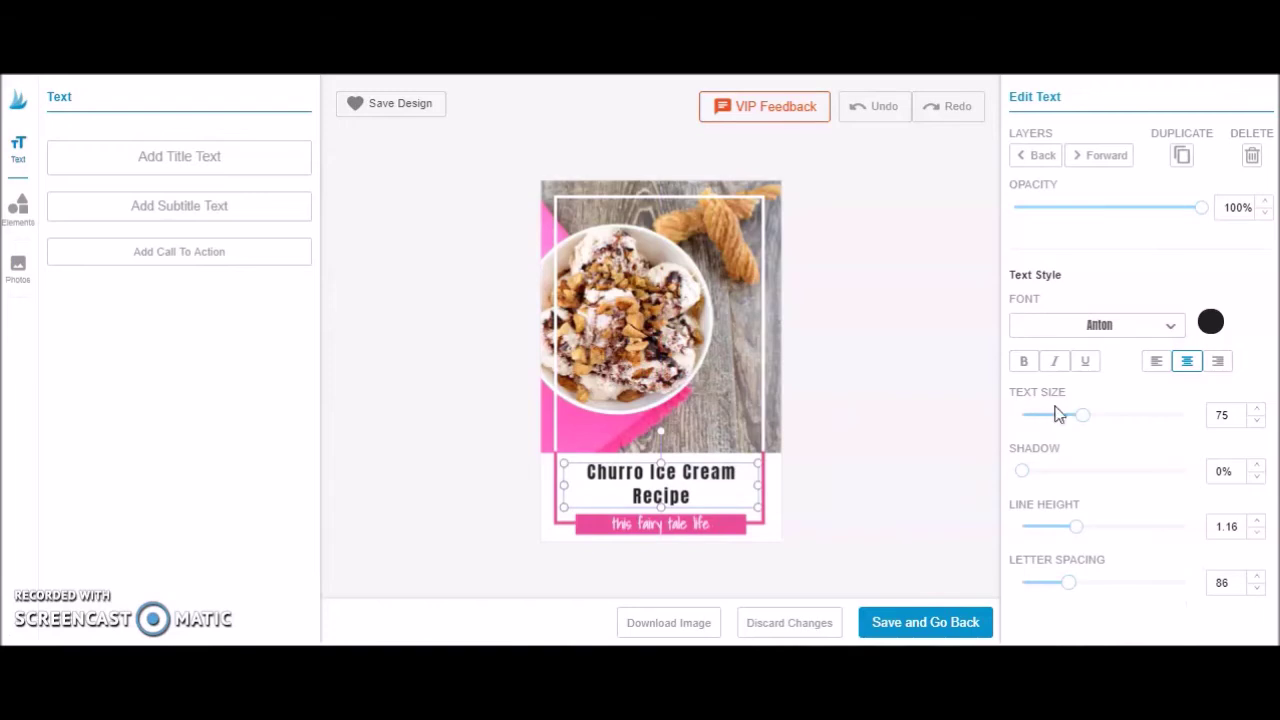
{"action": "left_click_drag", "start_coordinate": [1084, 416], "coordinate": [1096, 420]}
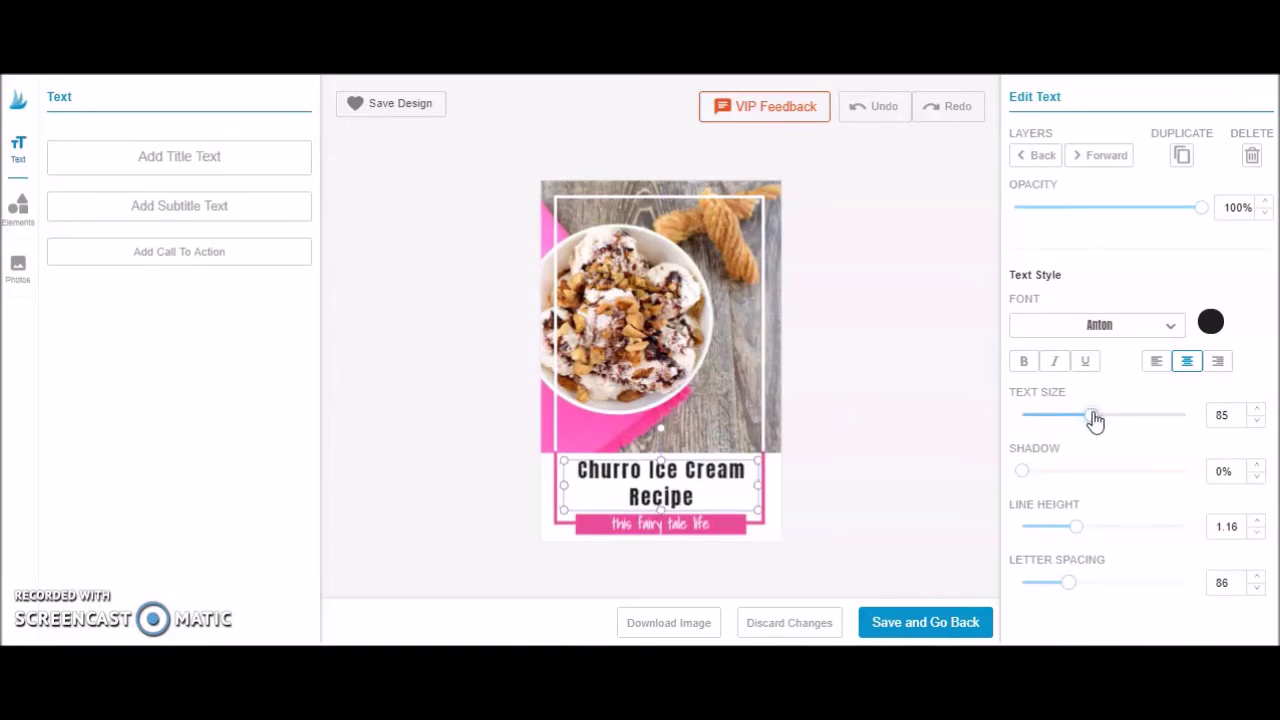
{"action": "left_click", "coordinate": [918, 428]}
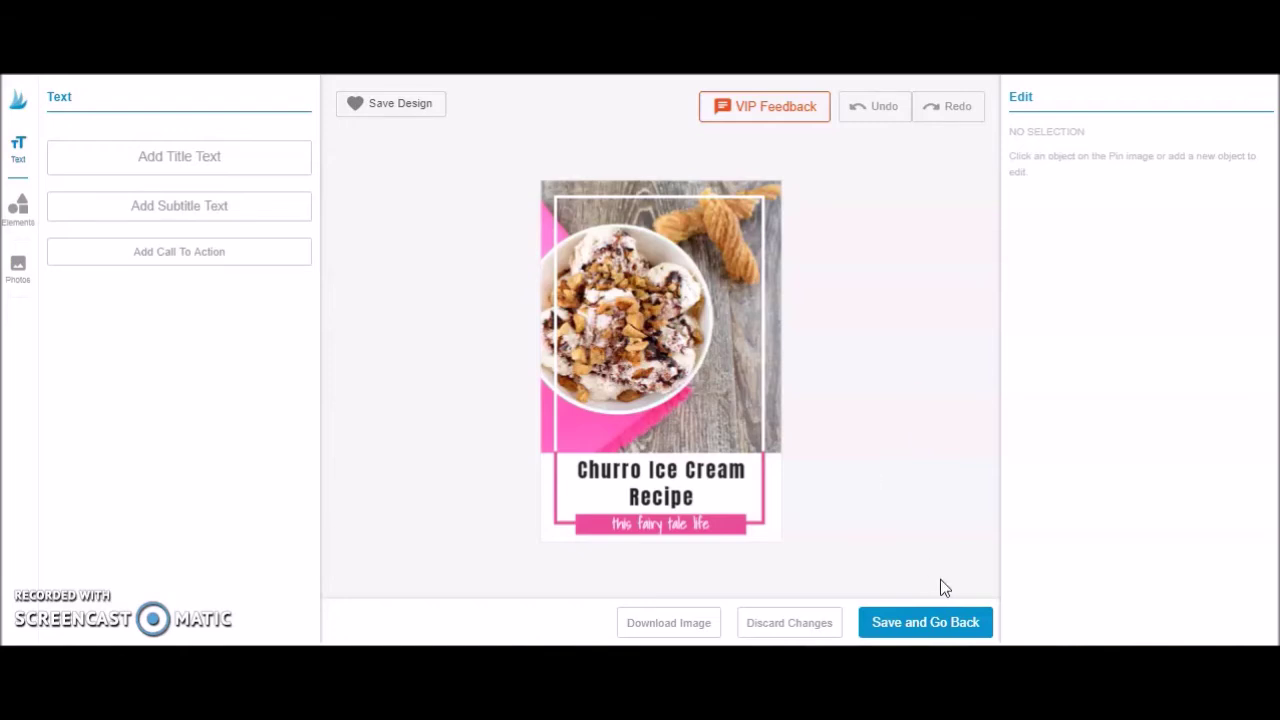
{"action": "left_click", "coordinate": [928, 624]}
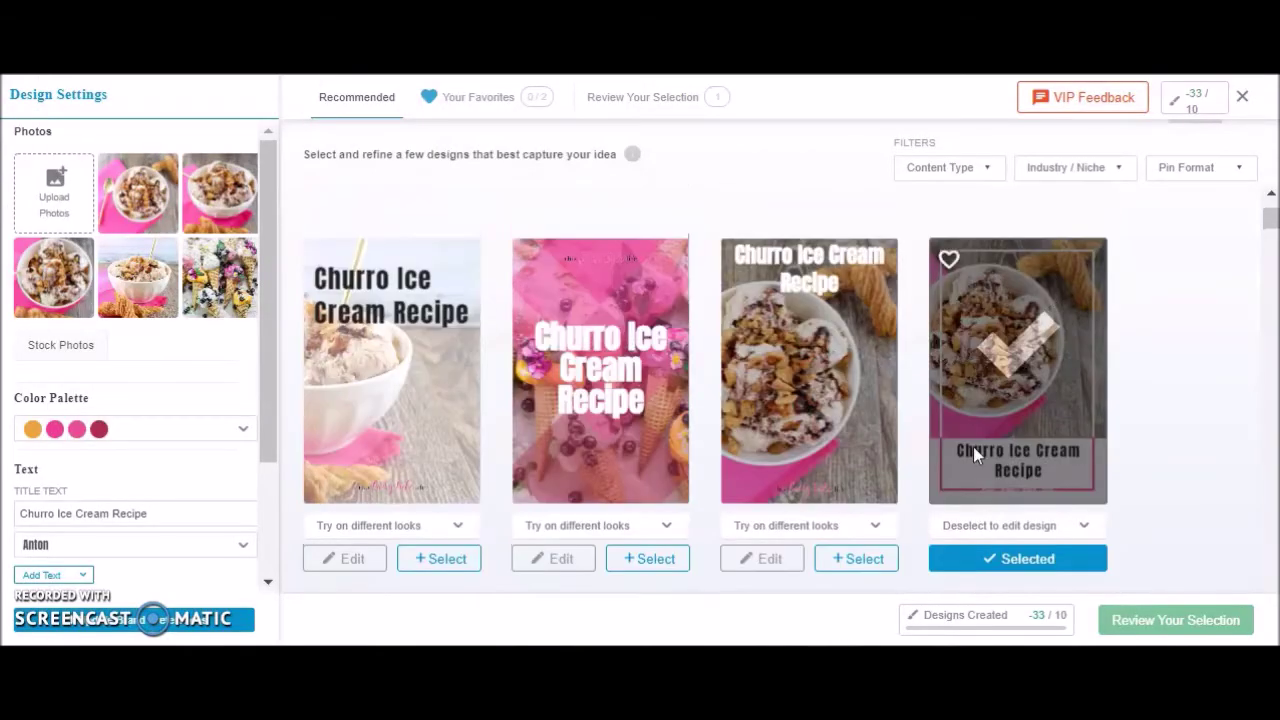
Step: Look through the further recommended pin designs down to the layout with the tilted polaroid-style photo
{"action": "scroll", "coordinate": [1152, 385], "scroll_direction": "down", "scroll_amount": 3}
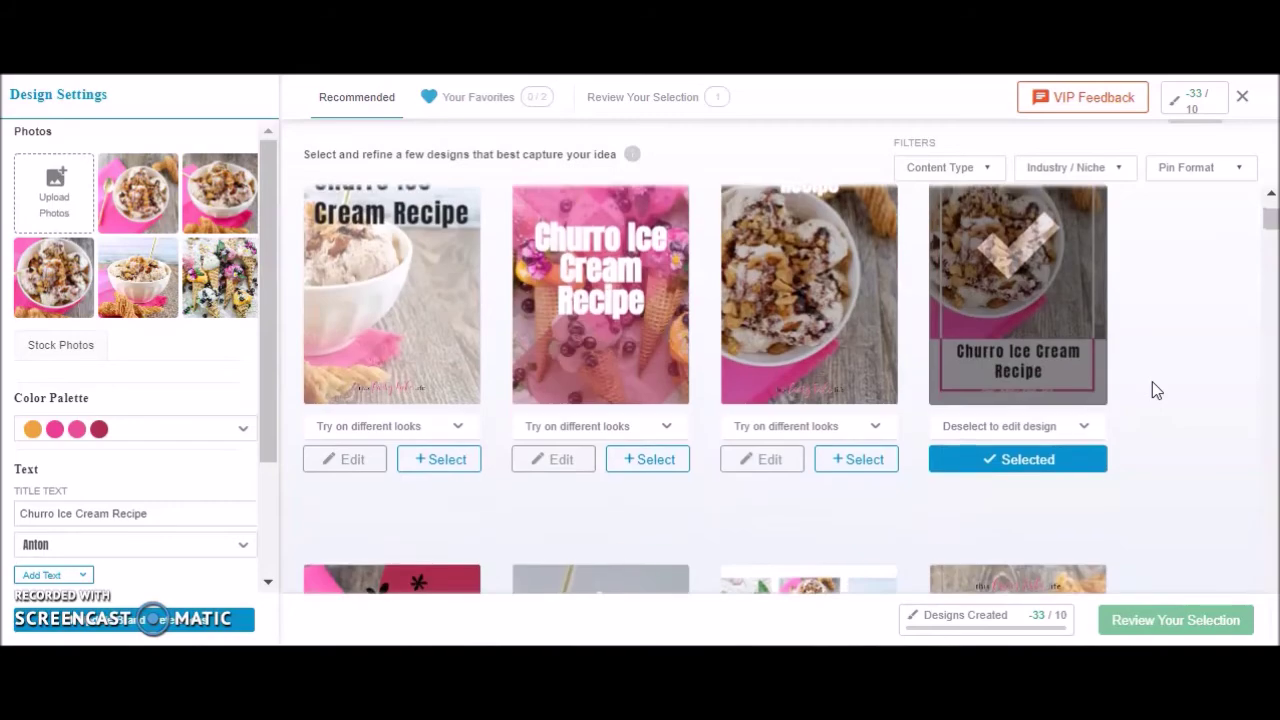
{"action": "scroll", "coordinate": [1172, 407], "scroll_direction": "down", "scroll_amount": 2}
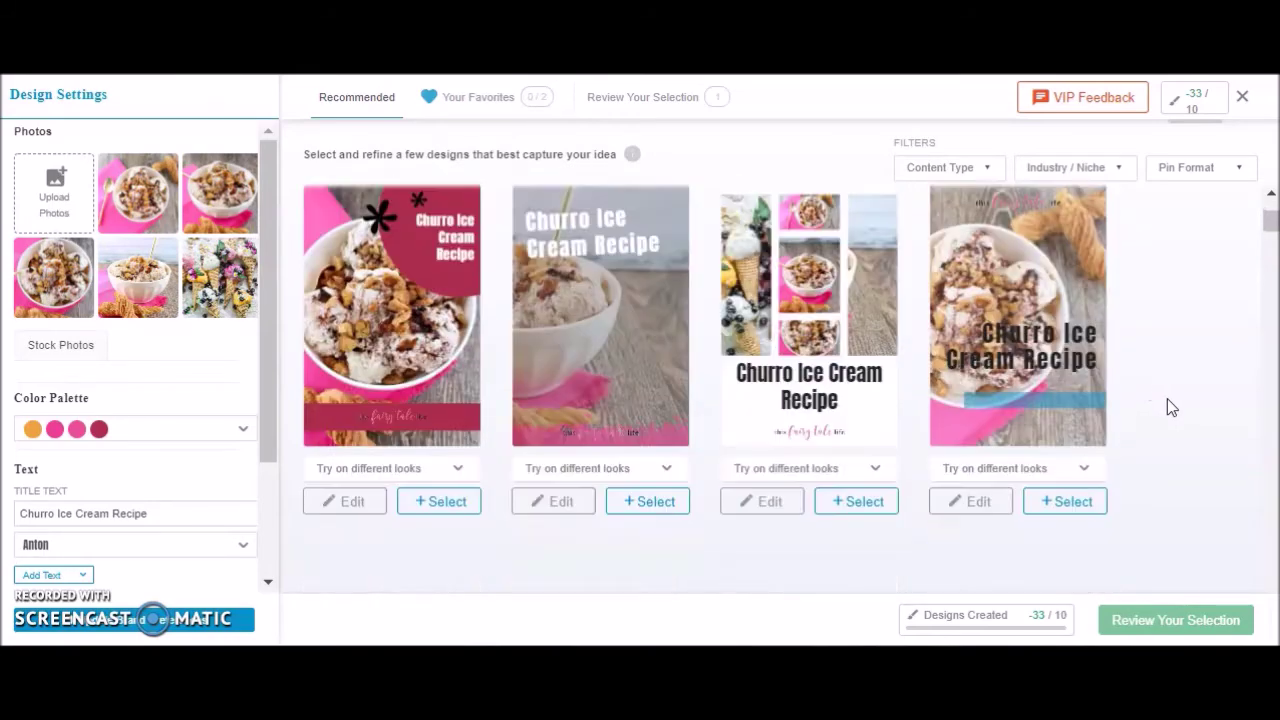
{"action": "scroll", "coordinate": [1177, 402], "scroll_direction": "down", "scroll_amount": 2}
{"action": "scroll", "coordinate": [1177, 403], "scroll_direction": "down", "scroll_amount": 2}
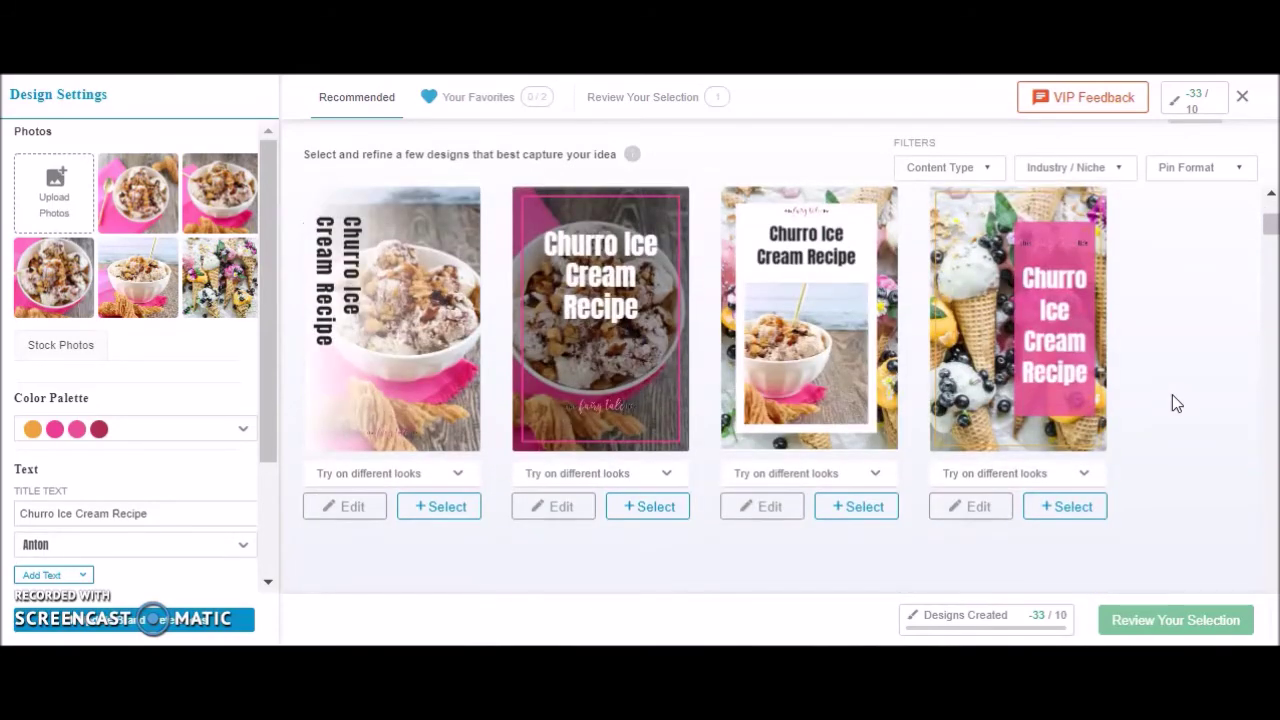
{"action": "scroll", "coordinate": [1177, 403], "scroll_direction": "down", "scroll_amount": 3}
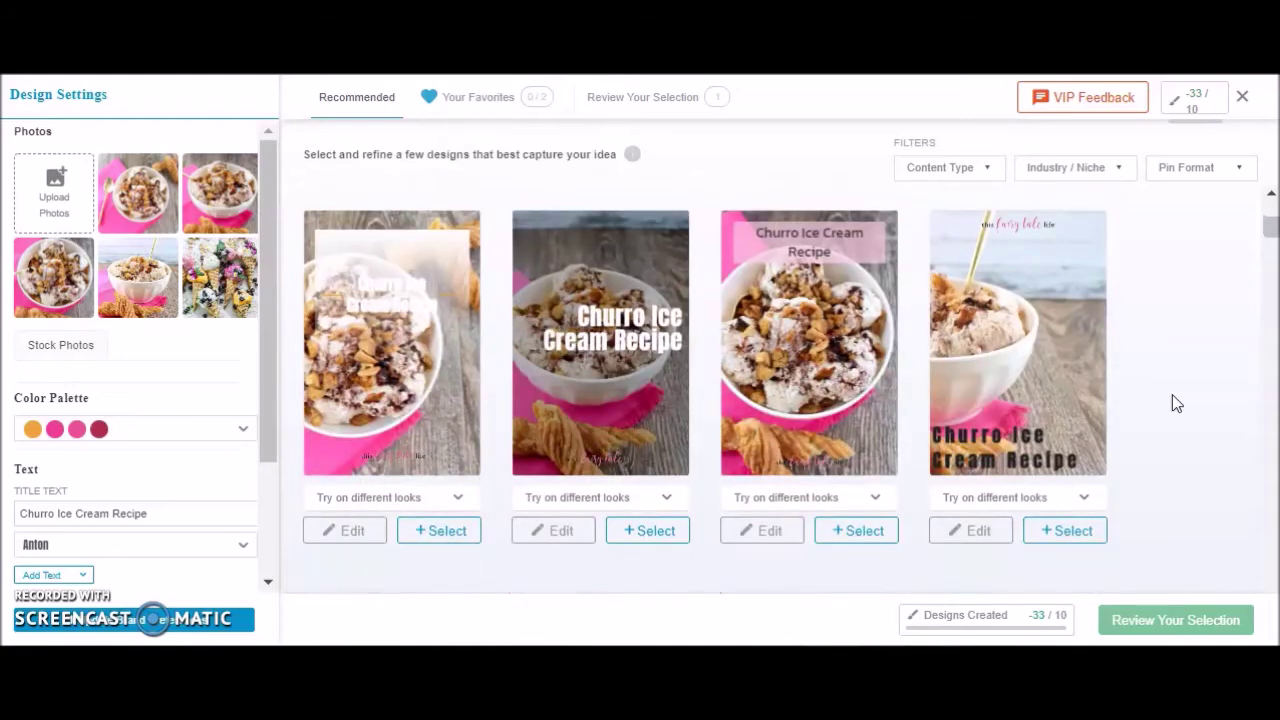
{"action": "scroll", "coordinate": [1177, 403], "scroll_direction": "down", "scroll_amount": 2}
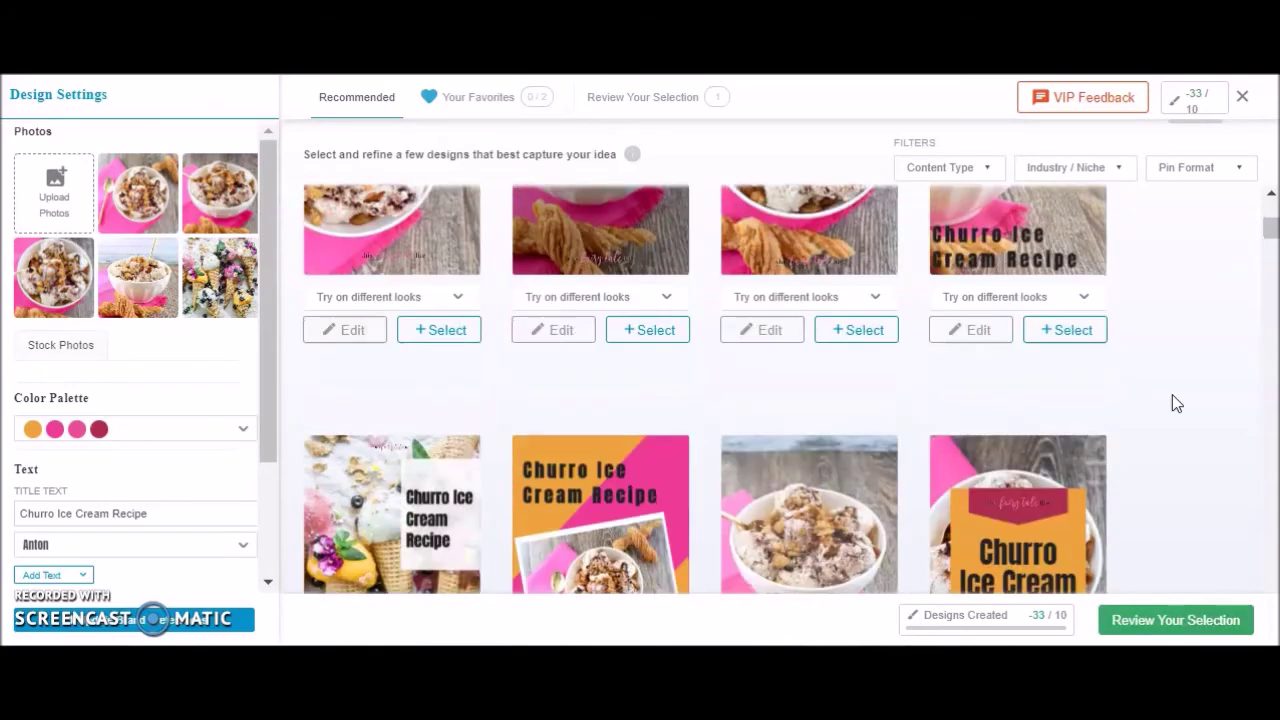
{"action": "scroll", "coordinate": [1177, 403], "scroll_direction": "down", "scroll_amount": 2}
{"action": "mouse_move", "coordinate": [630, 294]}
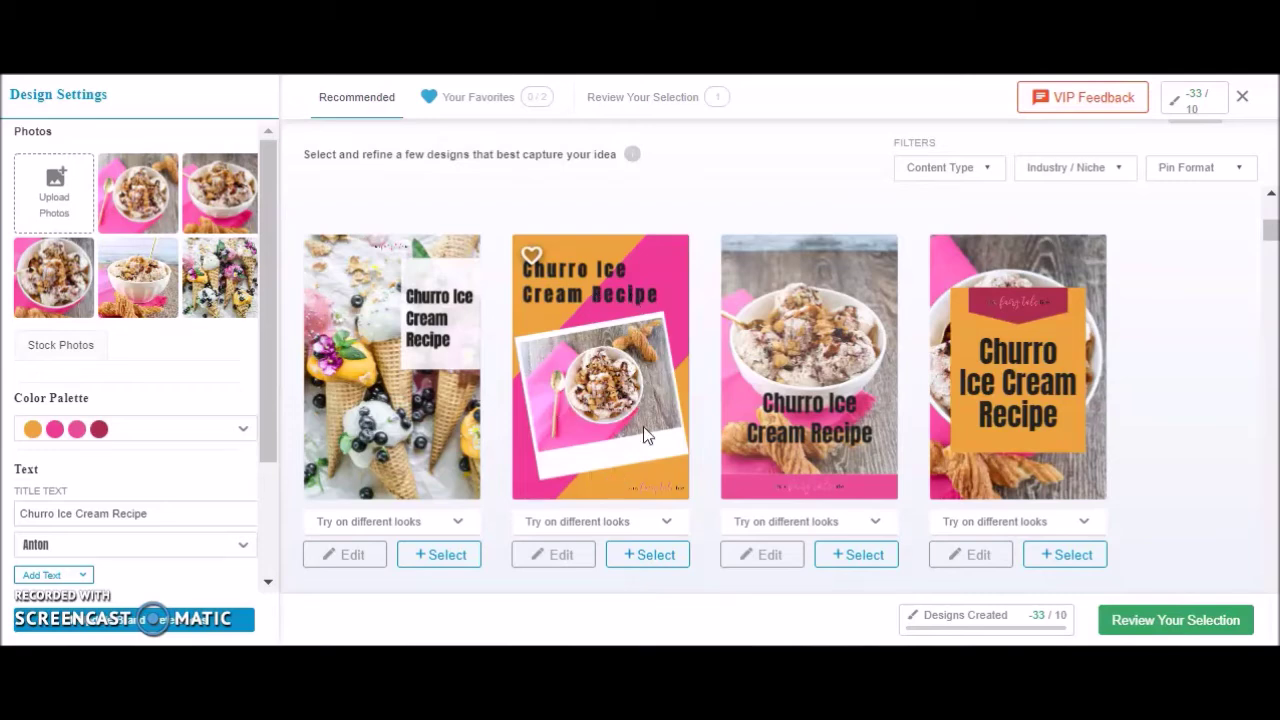
Step: Shuffle the polaroid design's background colors to pink and dark red, and swap its photo for the close-up side view of the bowl
{"action": "left_click", "coordinate": [668, 523]}
{"action": "scroll", "coordinate": [570, 485], "scroll_direction": "down", "scroll_amount": 1}
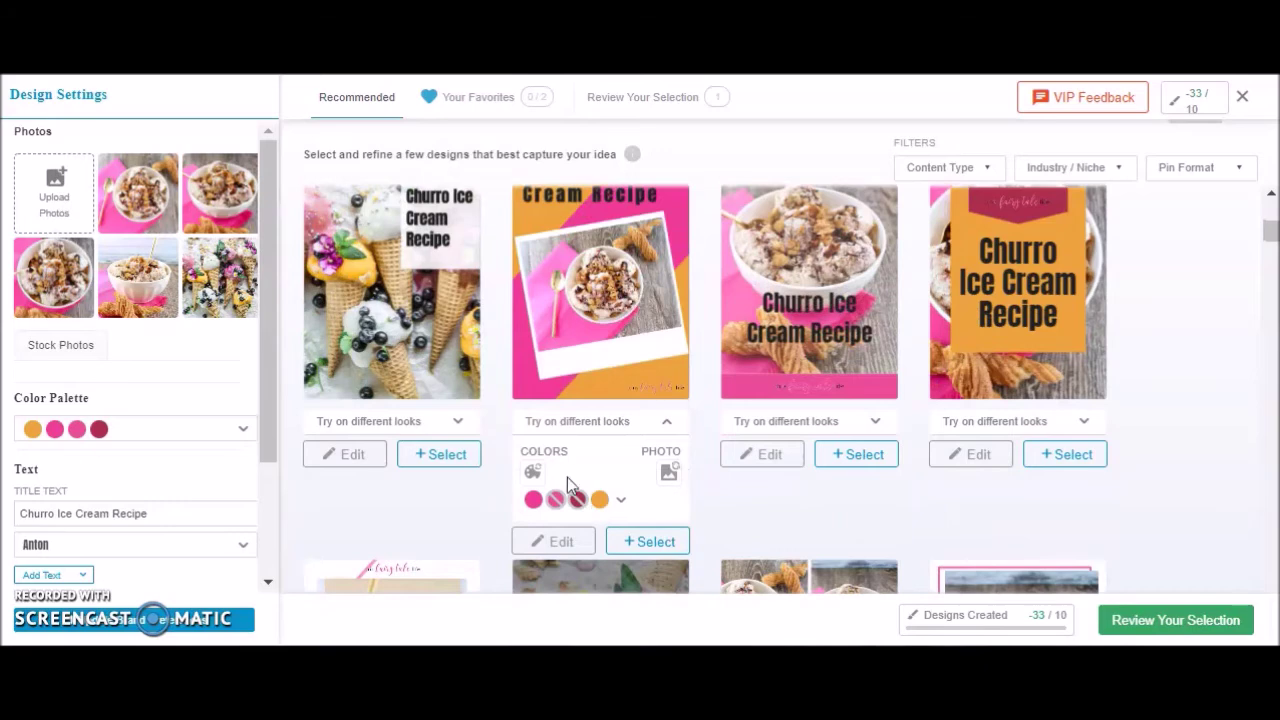
{"action": "left_click", "coordinate": [599, 499]}
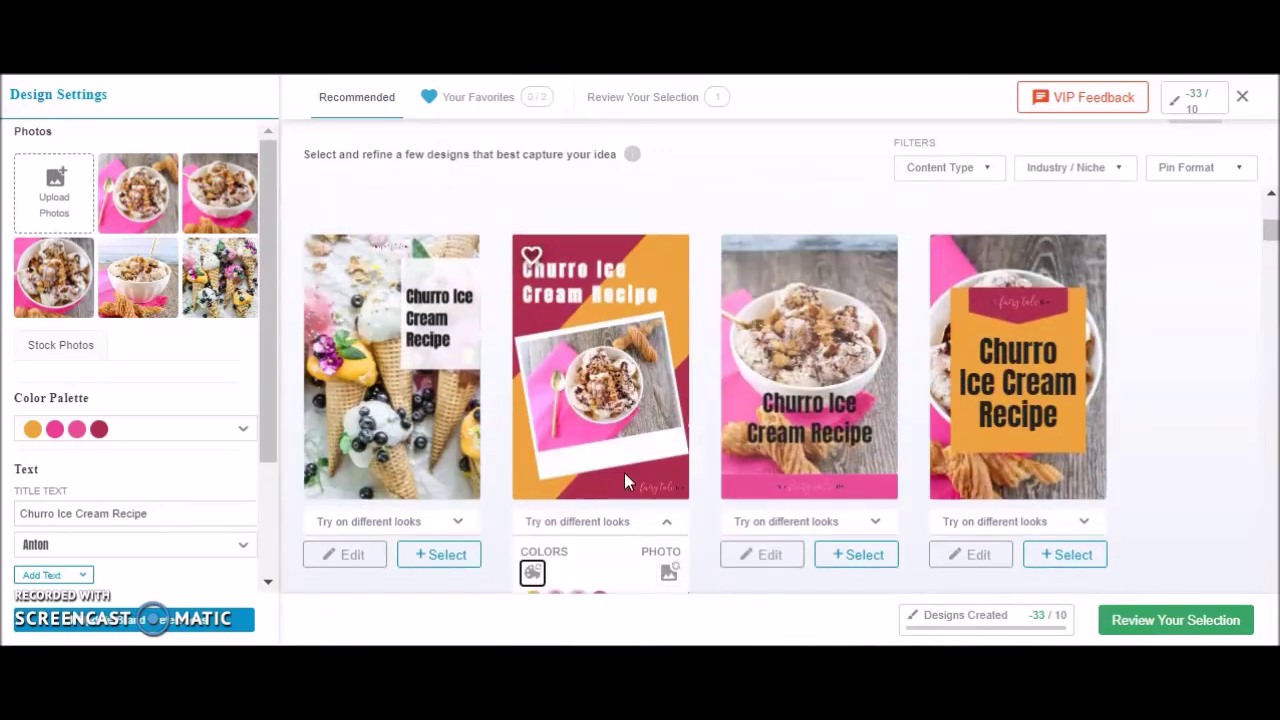
{"action": "left_click", "coordinate": [532, 574]}
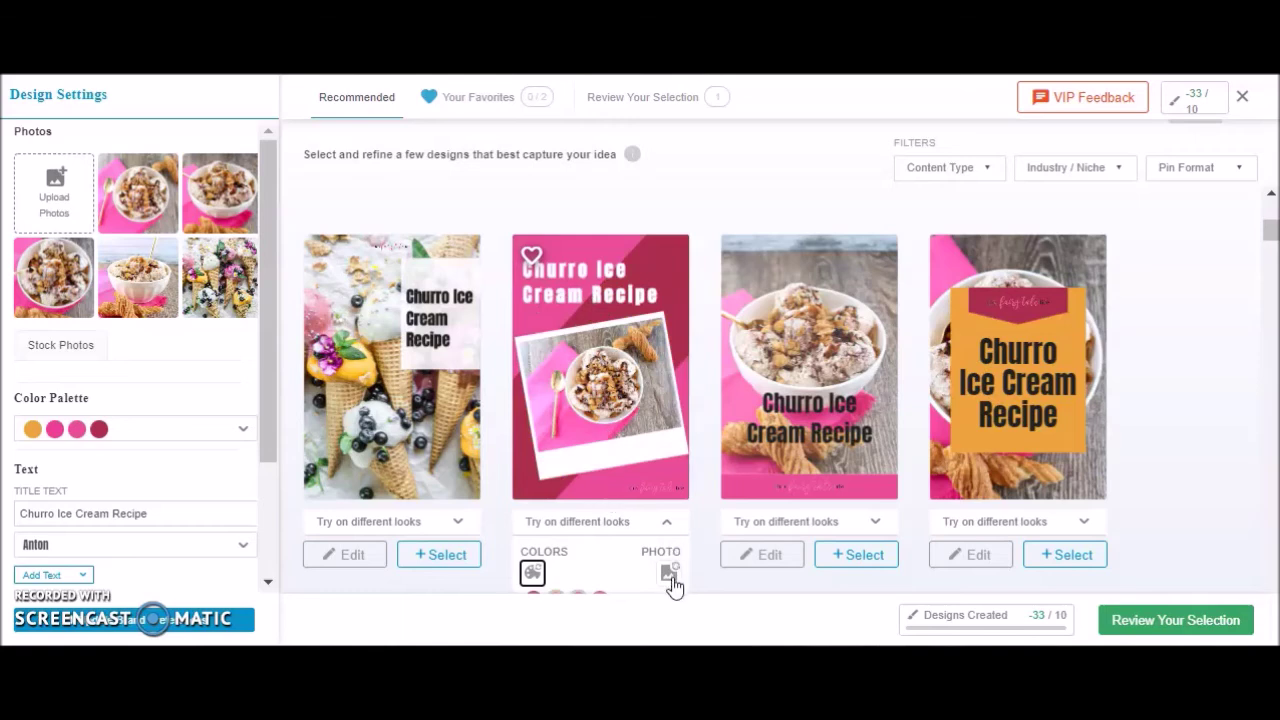
{"action": "left_click", "coordinate": [670, 576]}
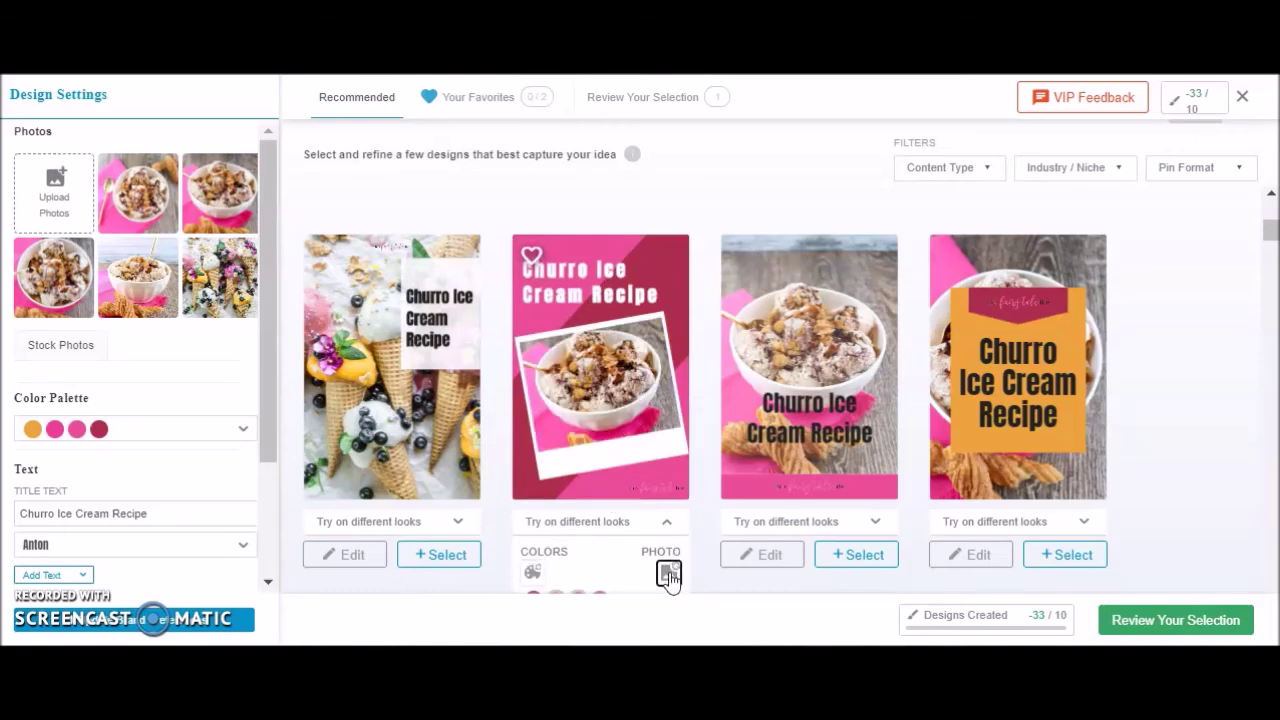
{"action": "scroll", "coordinate": [620, 555], "scroll_direction": "down", "scroll_amount": 1}
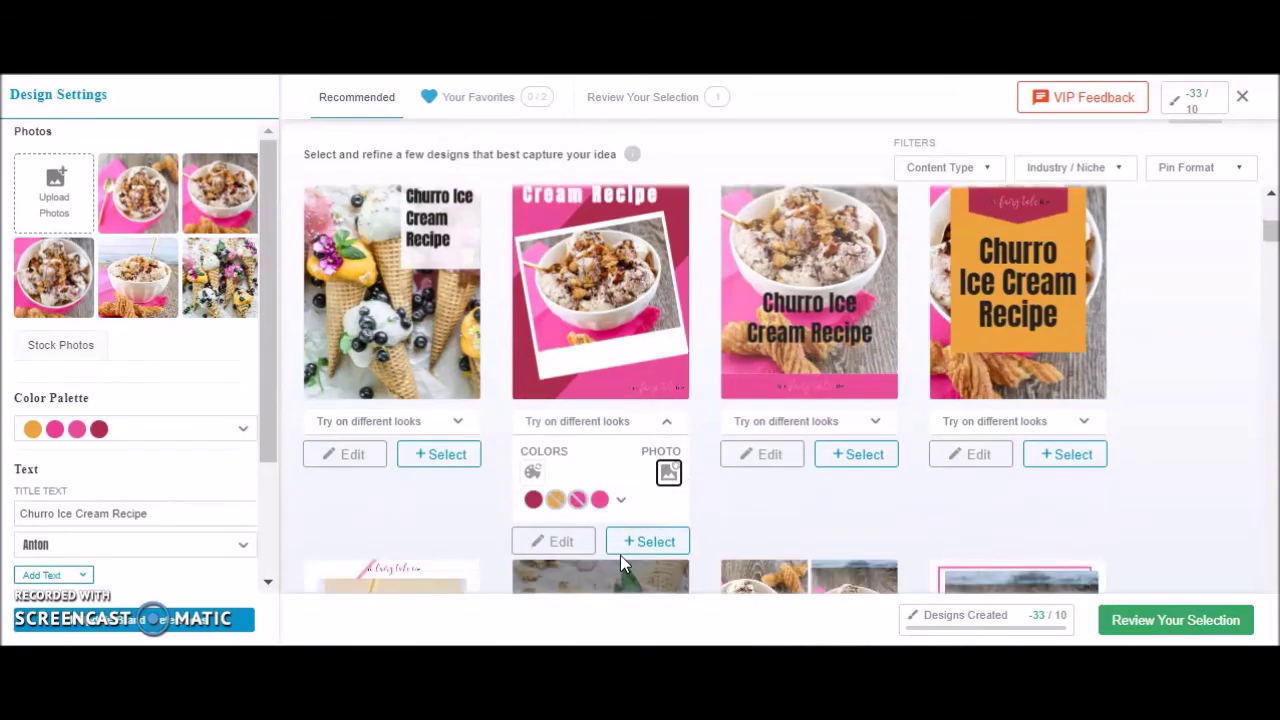
Step: Open the polaroid design for editing, remove the bold from its title and center the title text
{"action": "left_click", "coordinate": [575, 543]}
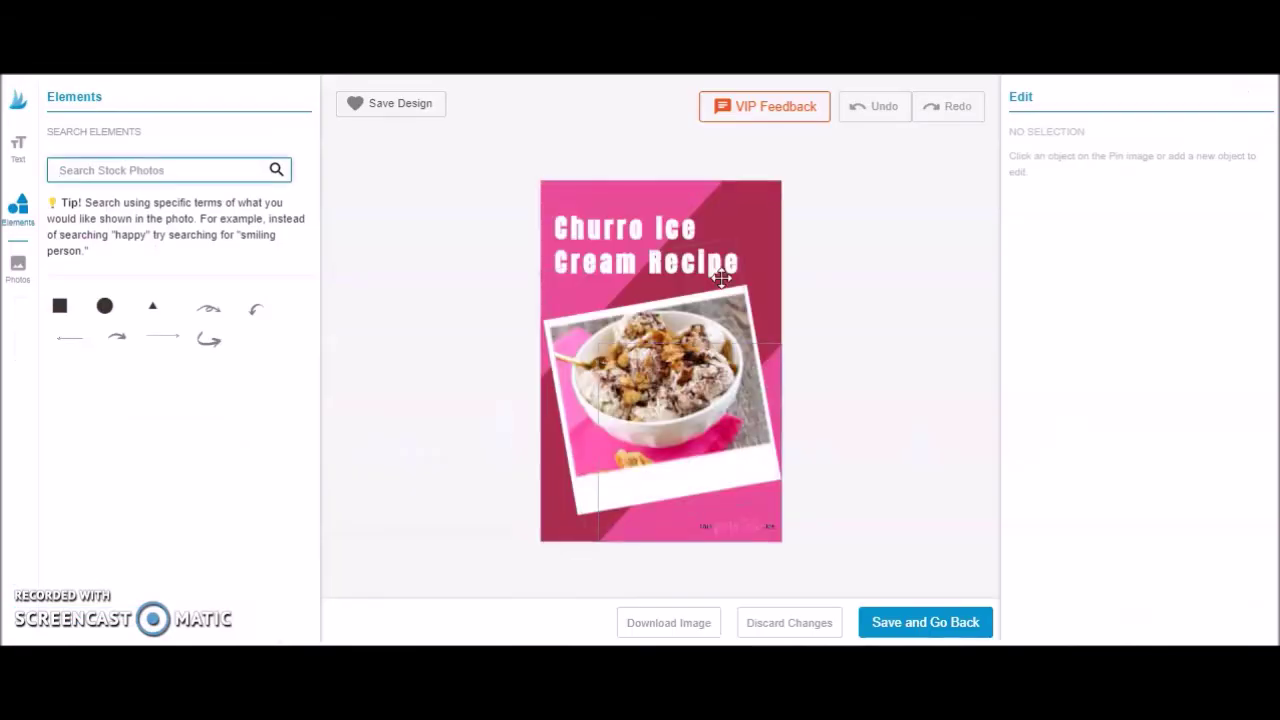
{"action": "left_click", "coordinate": [608, 236]}
{"action": "left_click", "coordinate": [1023, 361]}
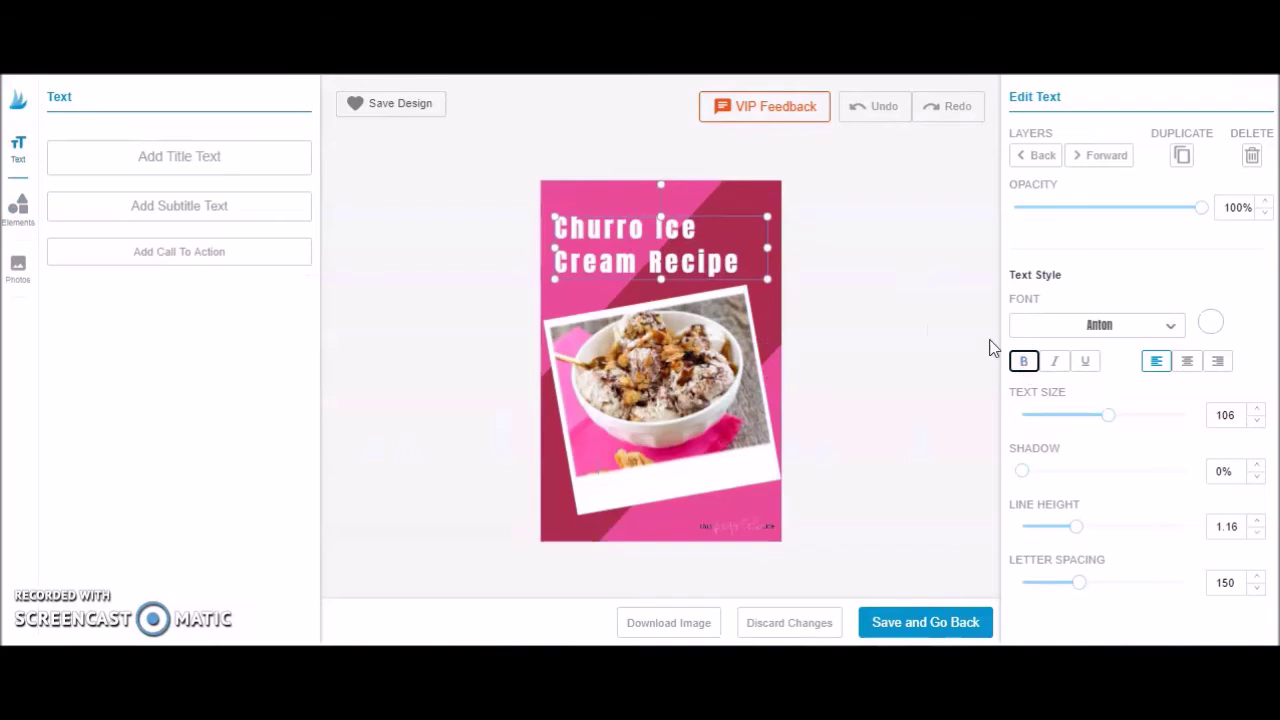
{"action": "left_click", "coordinate": [1190, 361]}
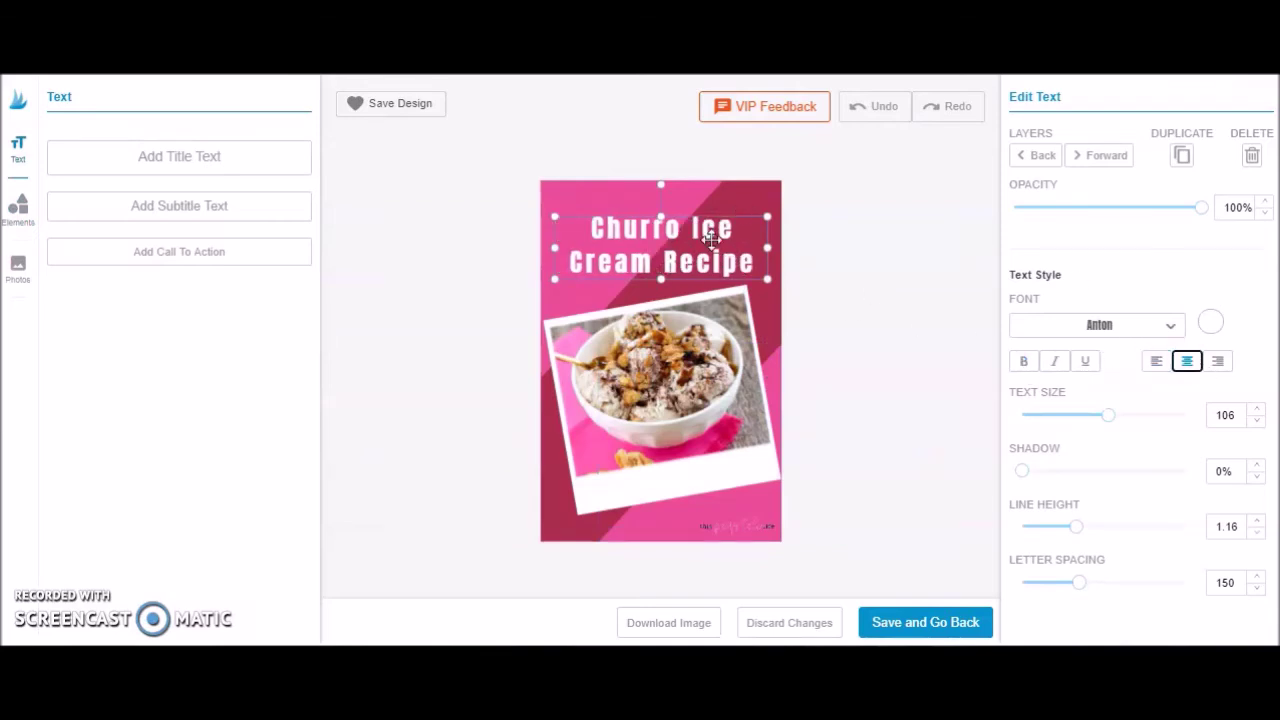
Step: Enlarge the polaroid design's title to text size 113 and move it slightly higher above the photo
{"action": "left_click_drag", "start_coordinate": [1110, 416], "coordinate": [1117, 416]}
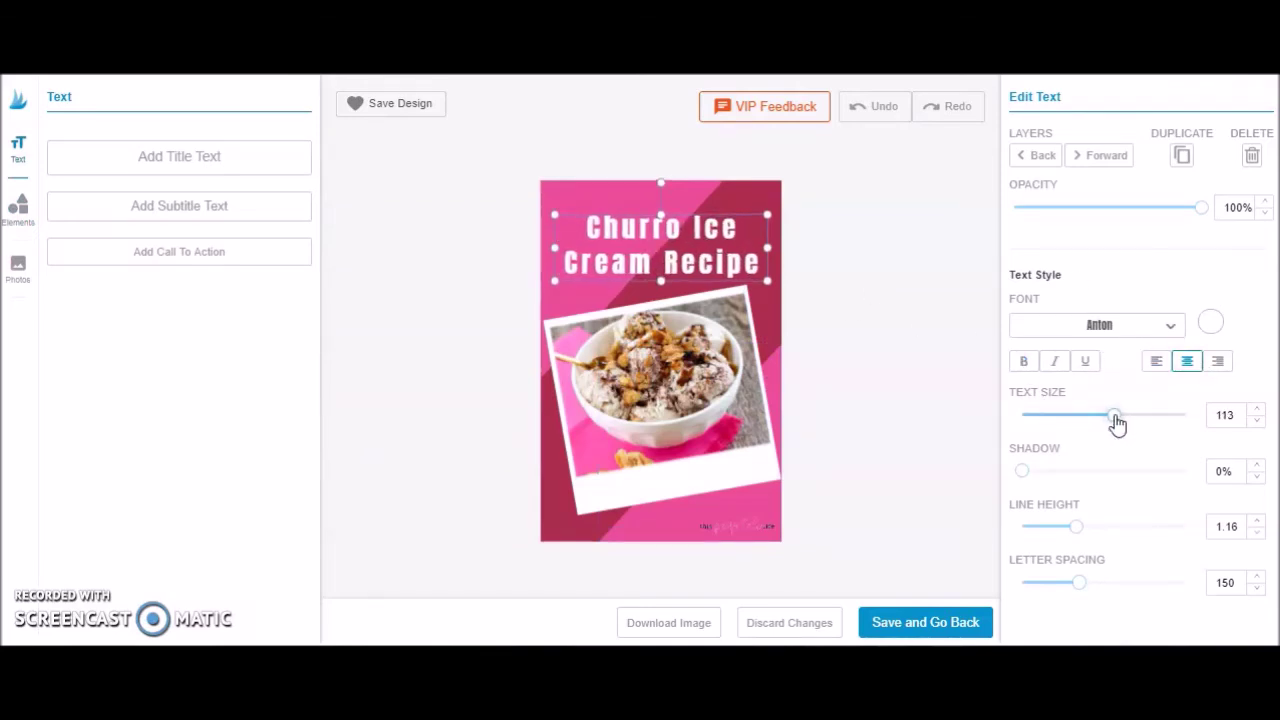
{"action": "left_click_drag", "start_coordinate": [701, 243], "coordinate": [724, 236]}
{"action": "left_click", "coordinate": [873, 265]}
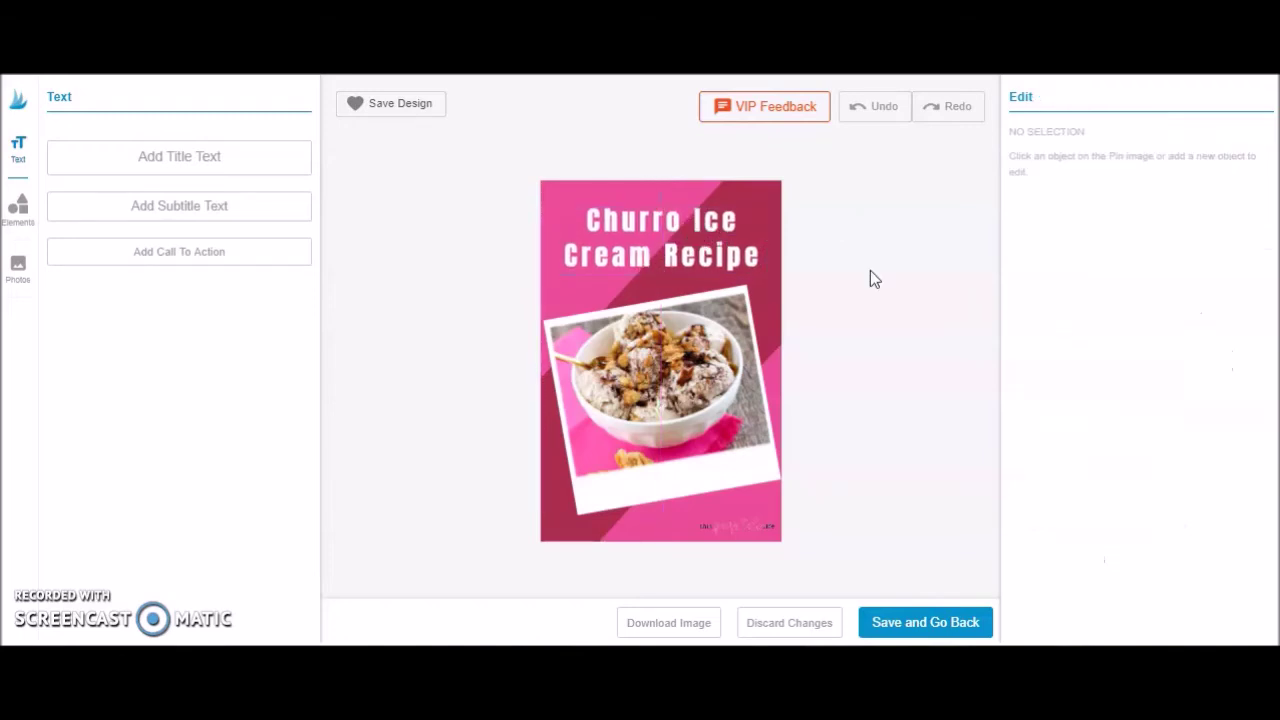
Step: Delete the logo at the bottom of the polaroid design and add a call-to-action text reading "this fairy tale life"
{"action": "left_click", "coordinate": [734, 526]}
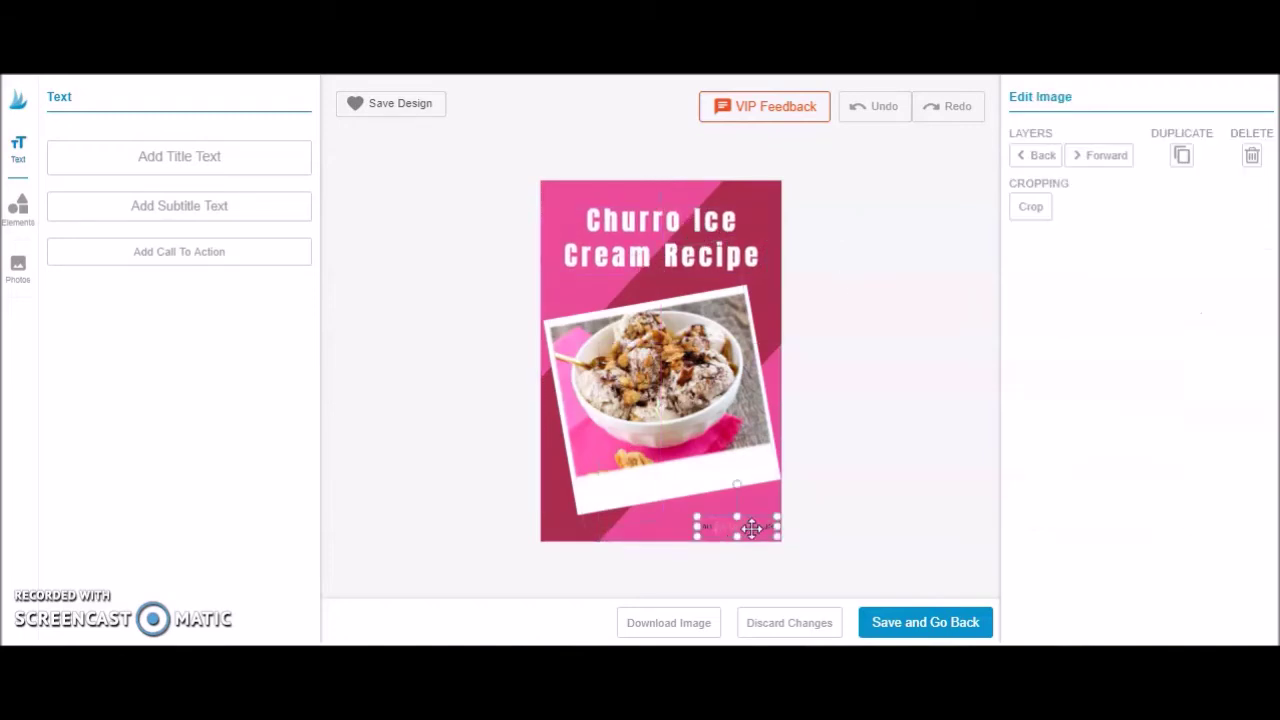
{"action": "key", "text": "Delete"}
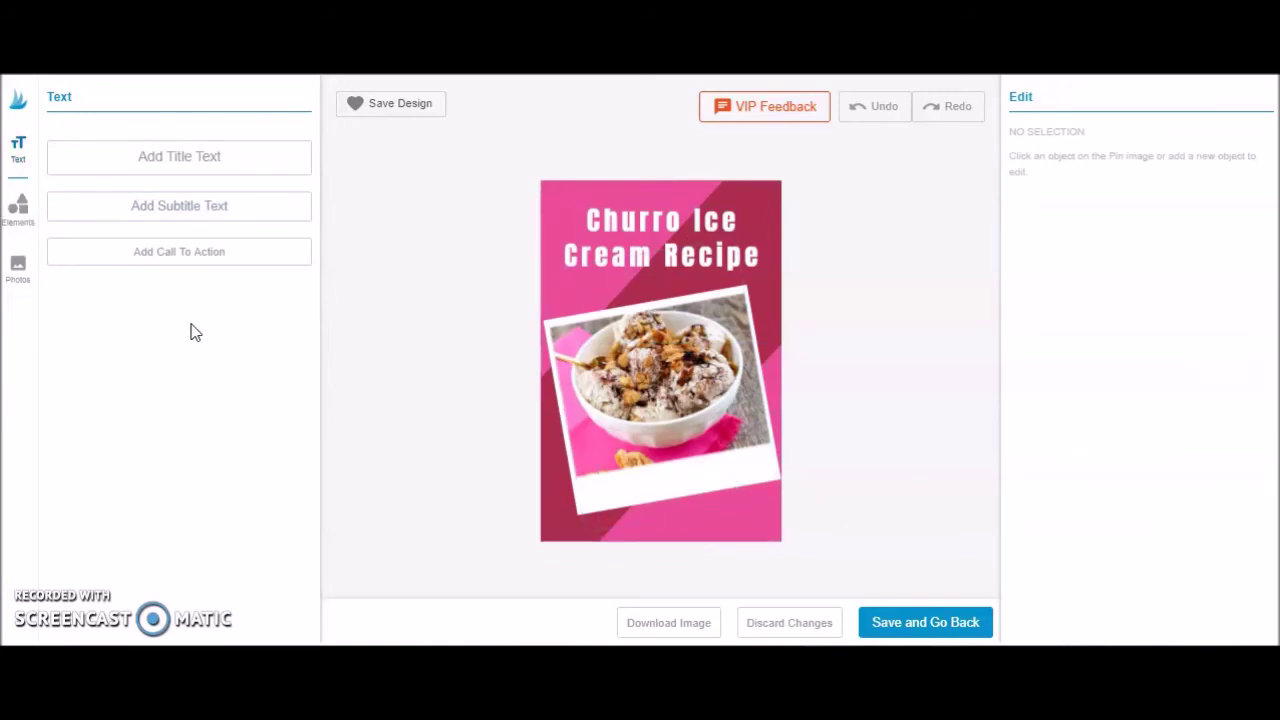
{"action": "left_click", "coordinate": [178, 256]}
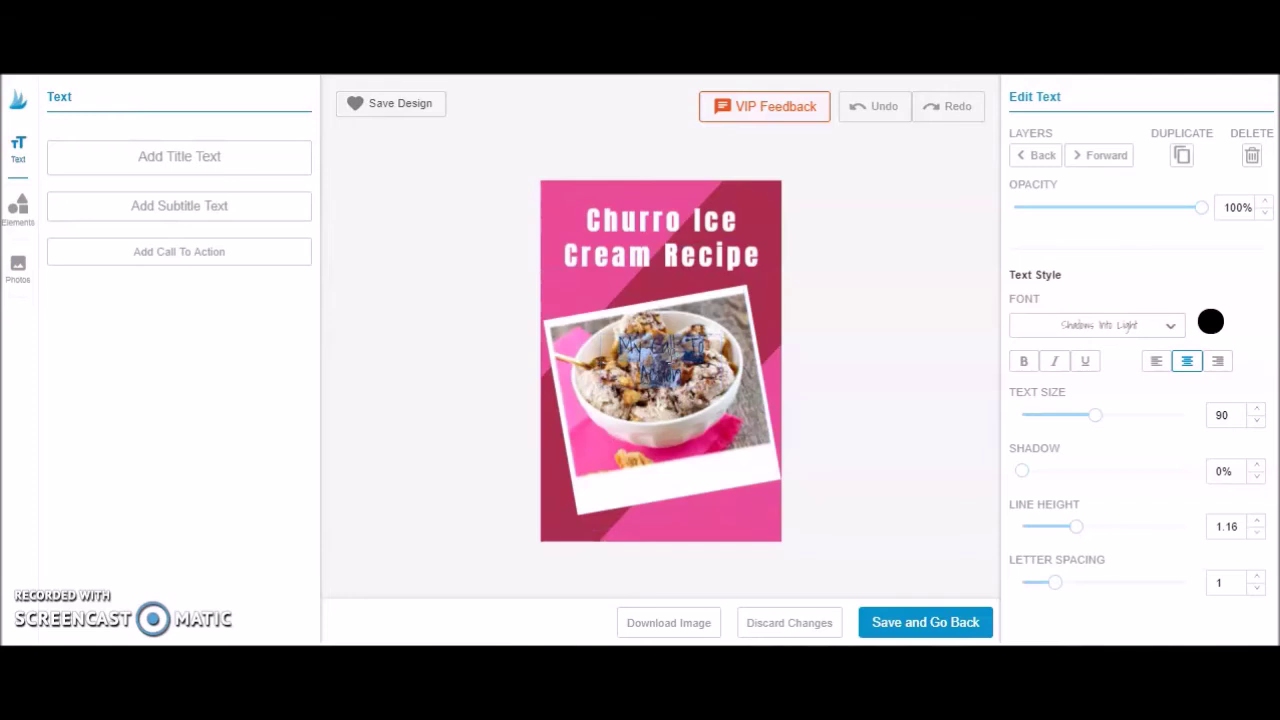
{"action": "type", "text": "This text will"}
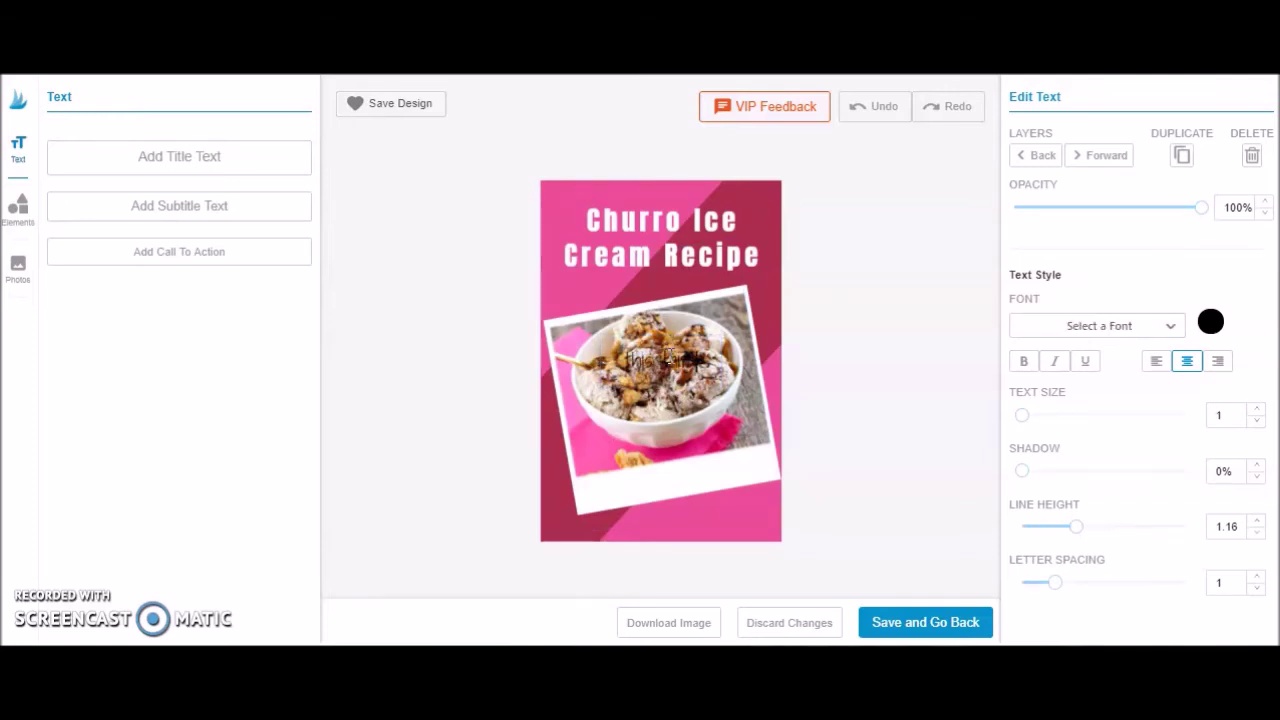
{"action": "left_click_drag", "start_coordinate": [668, 358], "coordinate": [670, 345]}
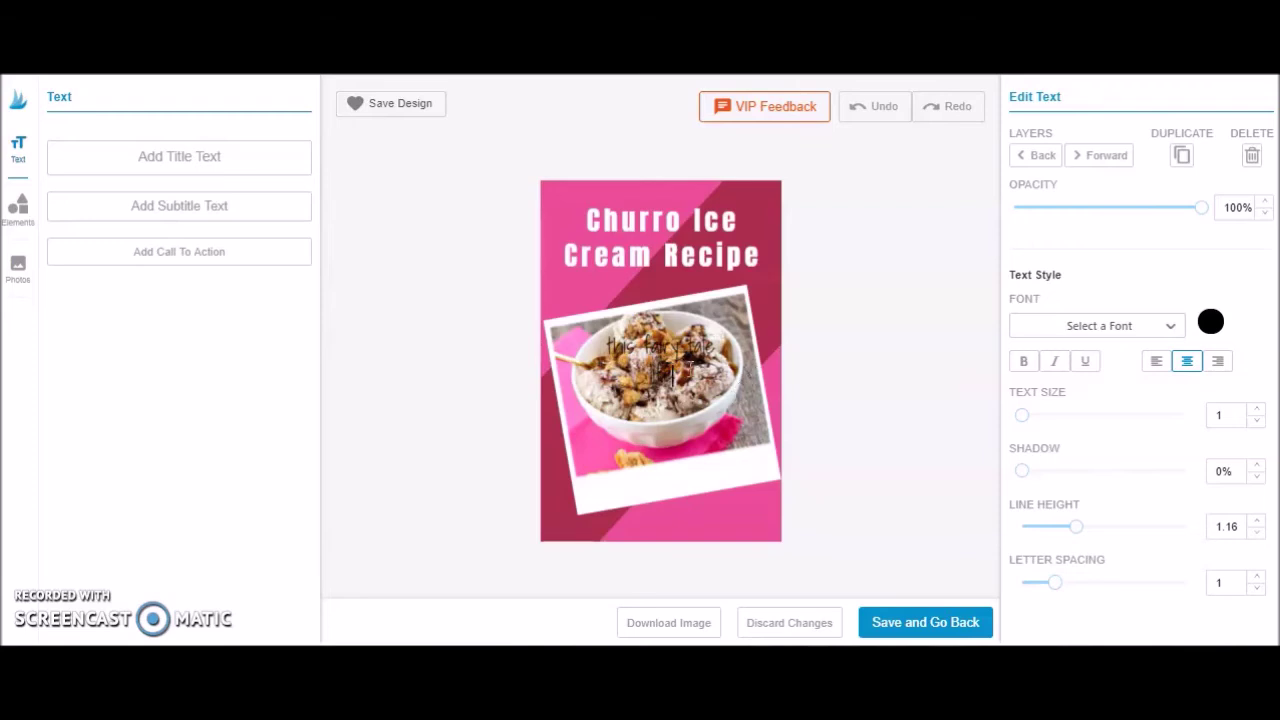
{"action": "left_click", "coordinate": [808, 356]}
Step: Place the "this fairy tale life" text in the lower right corner below the polaroid photo and reduce it to text size 57
{"action": "left_click_drag", "start_coordinate": [646, 355], "coordinate": [694, 483]}
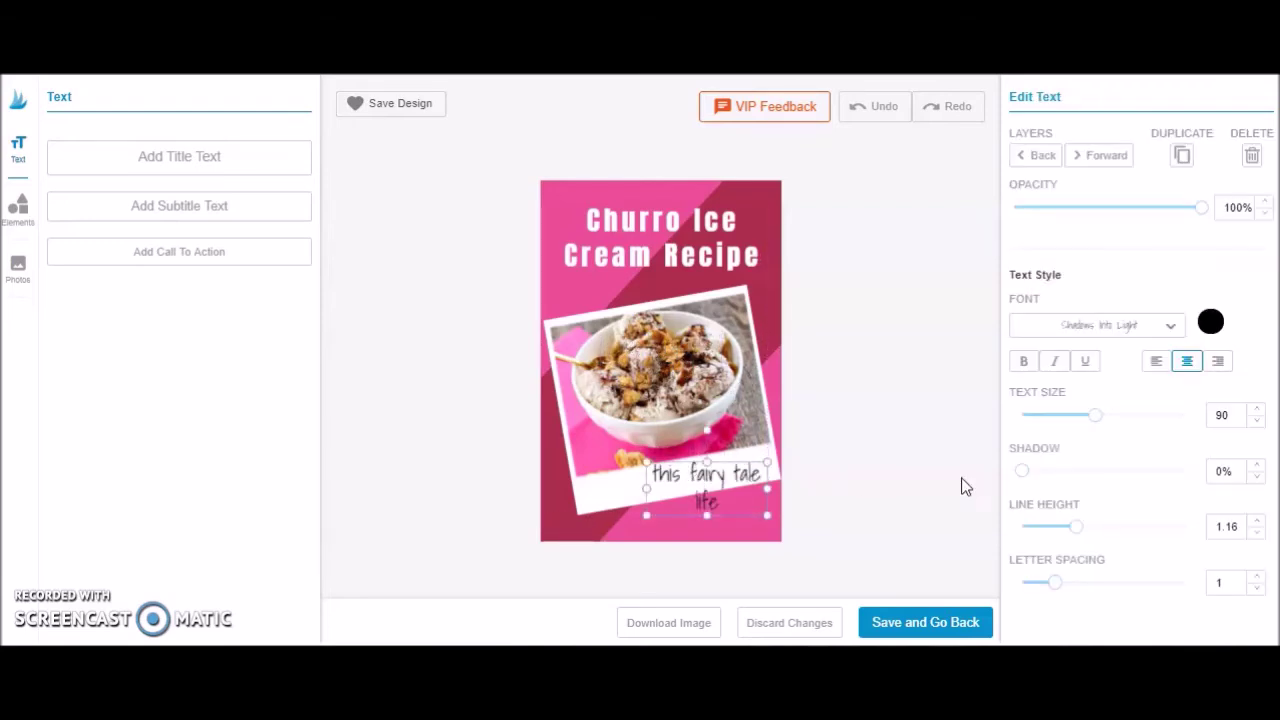
{"action": "left_click_drag", "start_coordinate": [1096, 416], "coordinate": [1067, 426]}
{"action": "left_click_drag", "start_coordinate": [741, 485], "coordinate": [745, 511]}
{"action": "left_click", "coordinate": [902, 440]}
{"action": "left_click", "coordinate": [722, 510]}
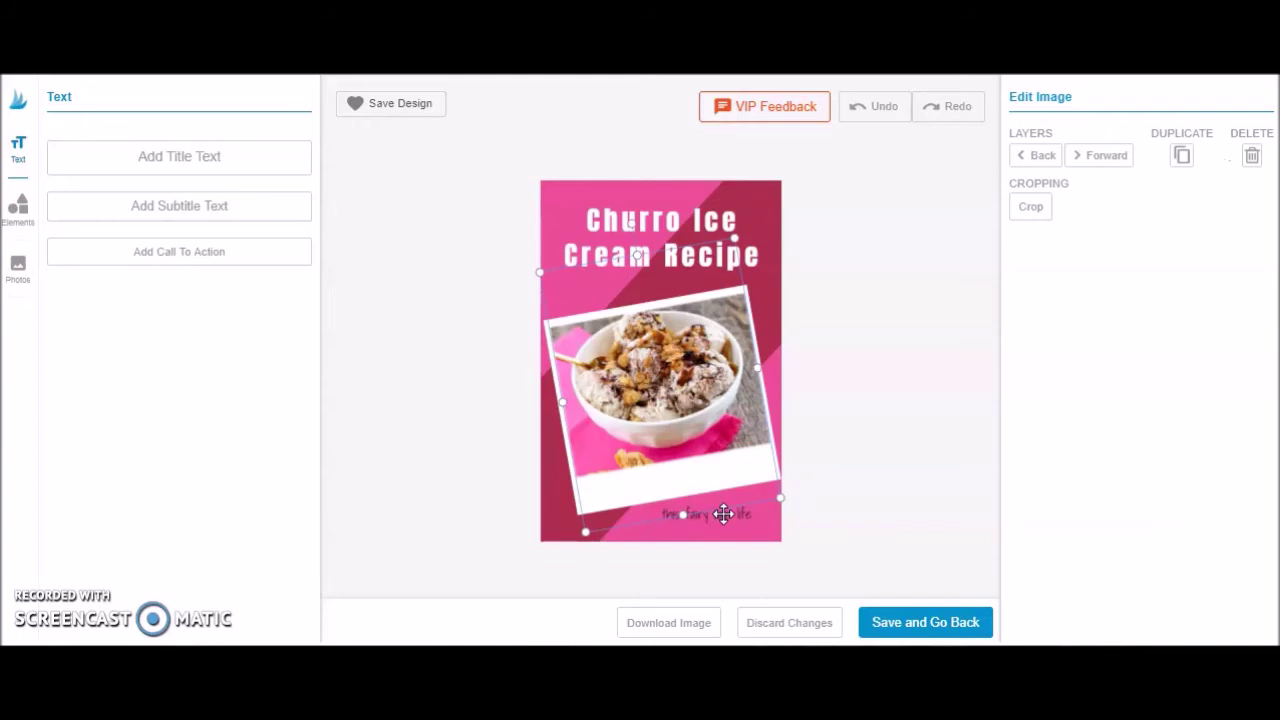
{"action": "left_click", "coordinate": [726, 520]}
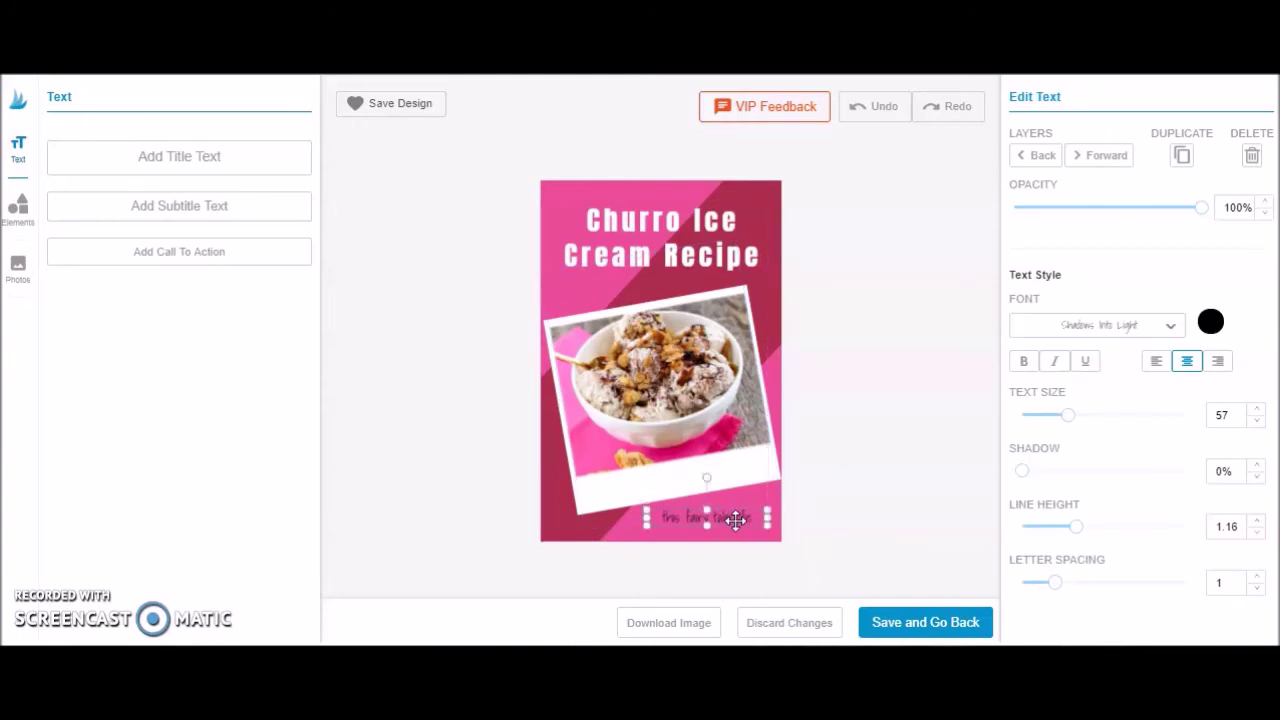
{"action": "left_click", "coordinate": [871, 460]}
Step: Color the "this fairy tale life" text white and save the polaroid design, returning to the recommended designs
{"action": "left_click", "coordinate": [727, 517]}
{"action": "left_click", "coordinate": [1210, 321]}
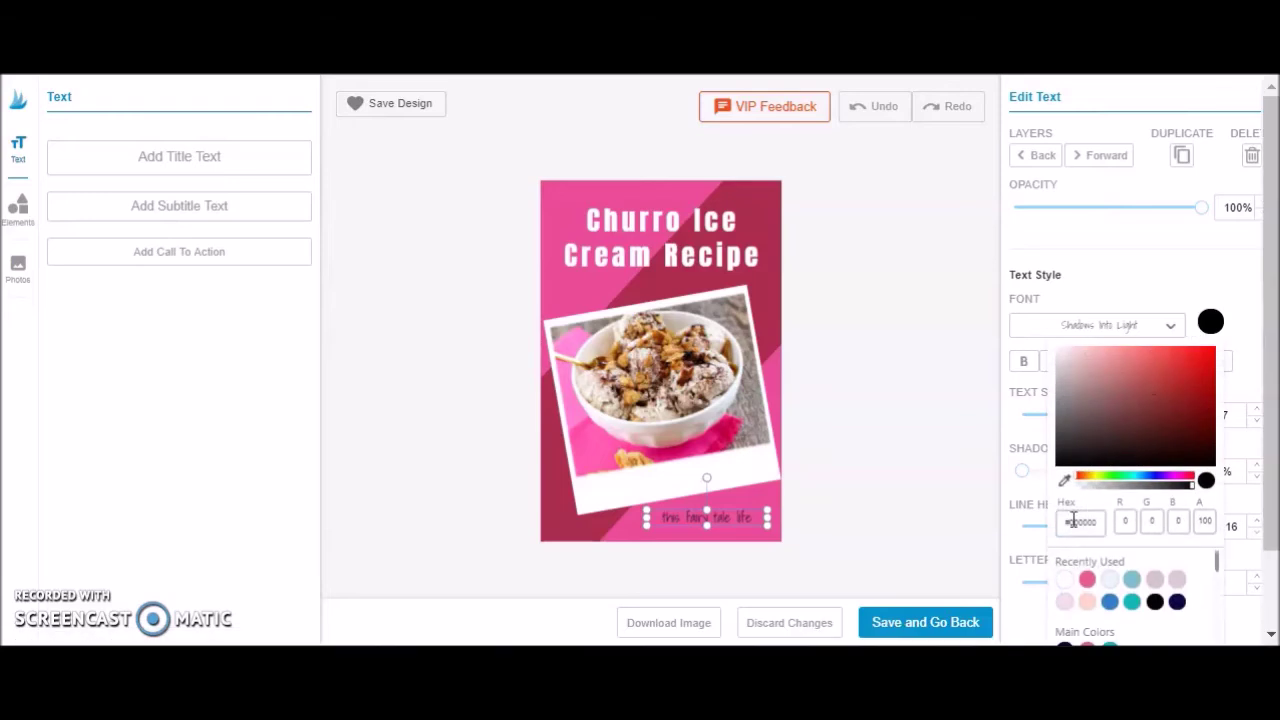
{"action": "left_click", "coordinate": [1064, 580]}
{"action": "left_click", "coordinate": [865, 470]}
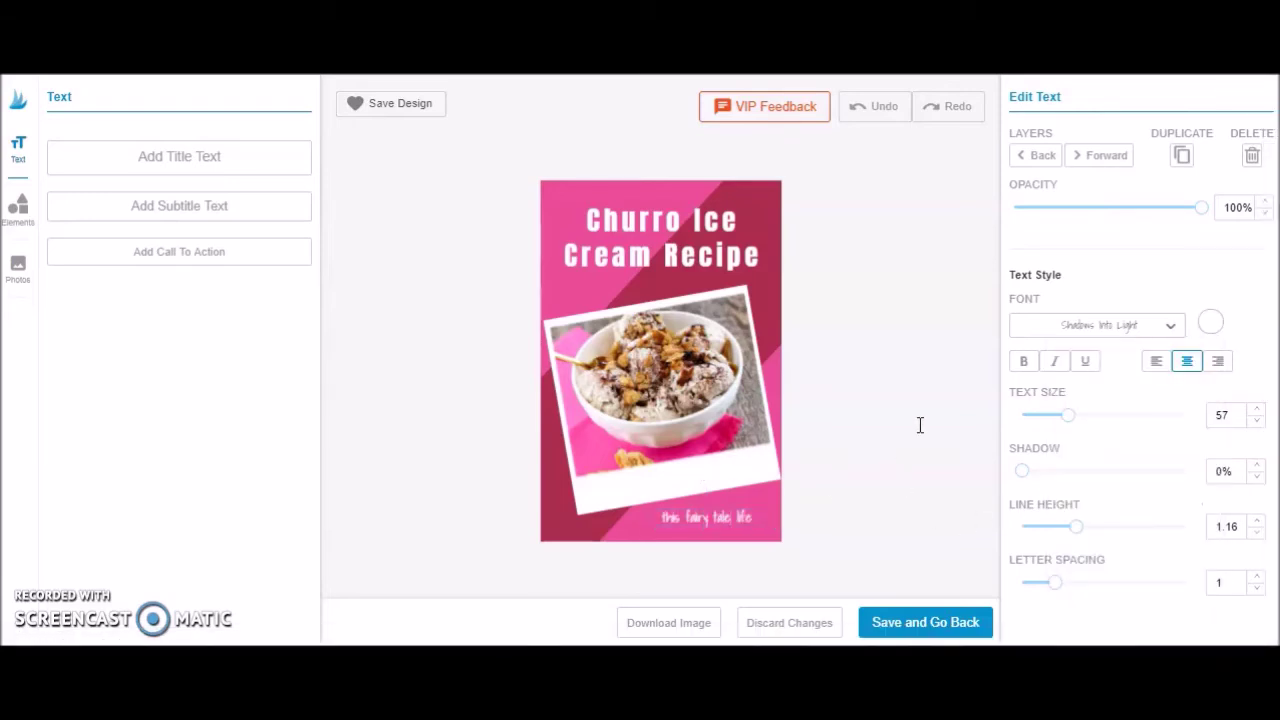
{"action": "left_click", "coordinate": [932, 622]}
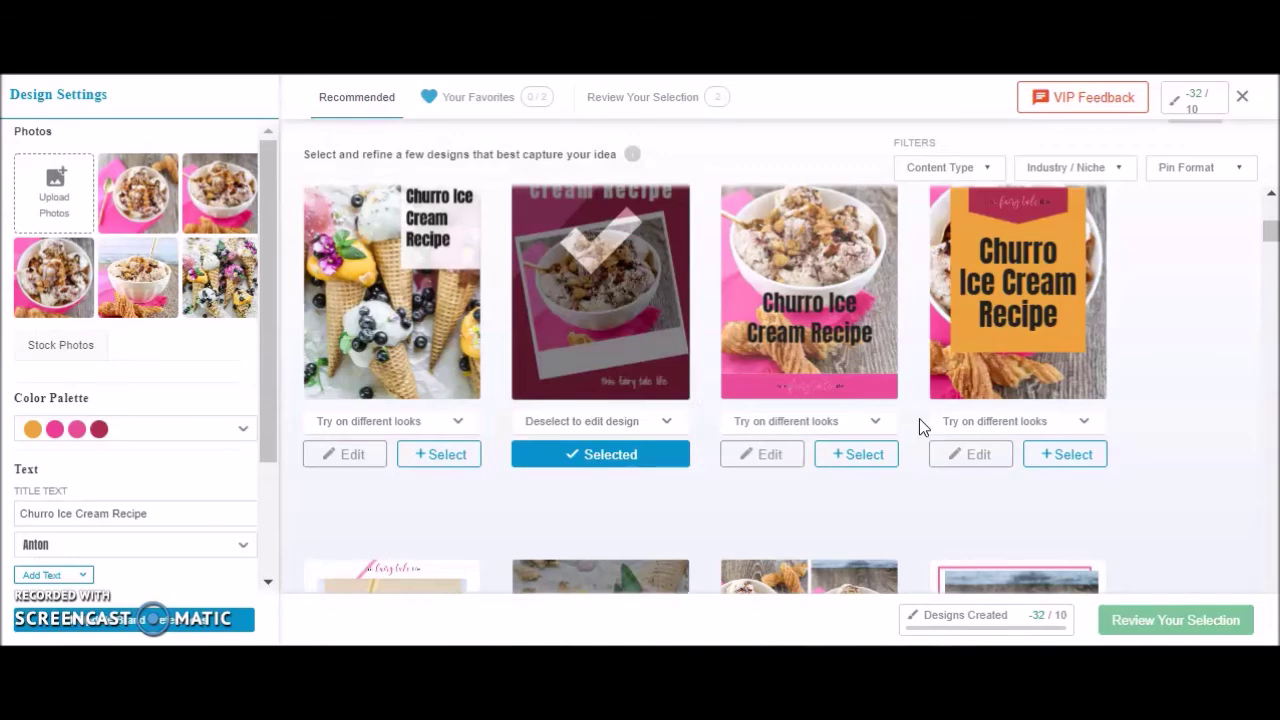
Step: Open for editing the white design with the bowl photo in an offset pink outline and the title underneath
{"action": "scroll", "coordinate": [1128, 366], "scroll_direction": "down", "scroll_amount": 3}
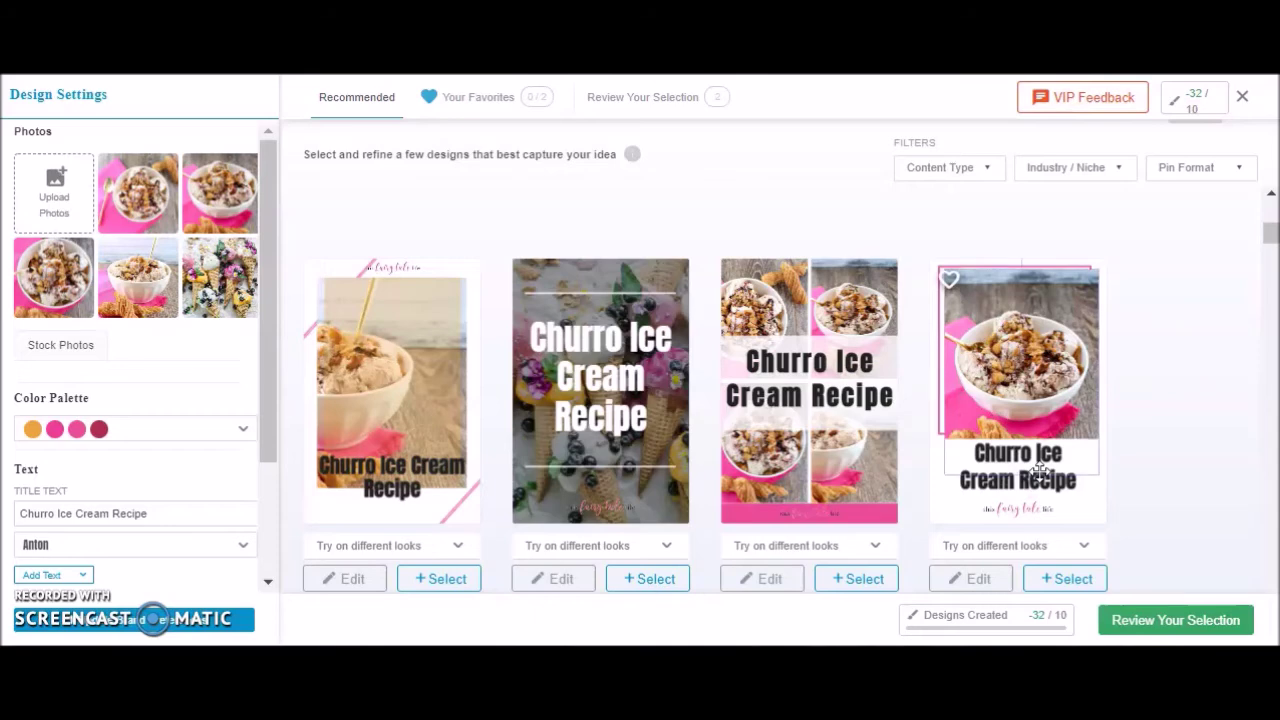
{"action": "scroll", "coordinate": [1134, 455], "scroll_direction": "down", "scroll_amount": 1}
{"action": "left_click", "coordinate": [979, 478]}
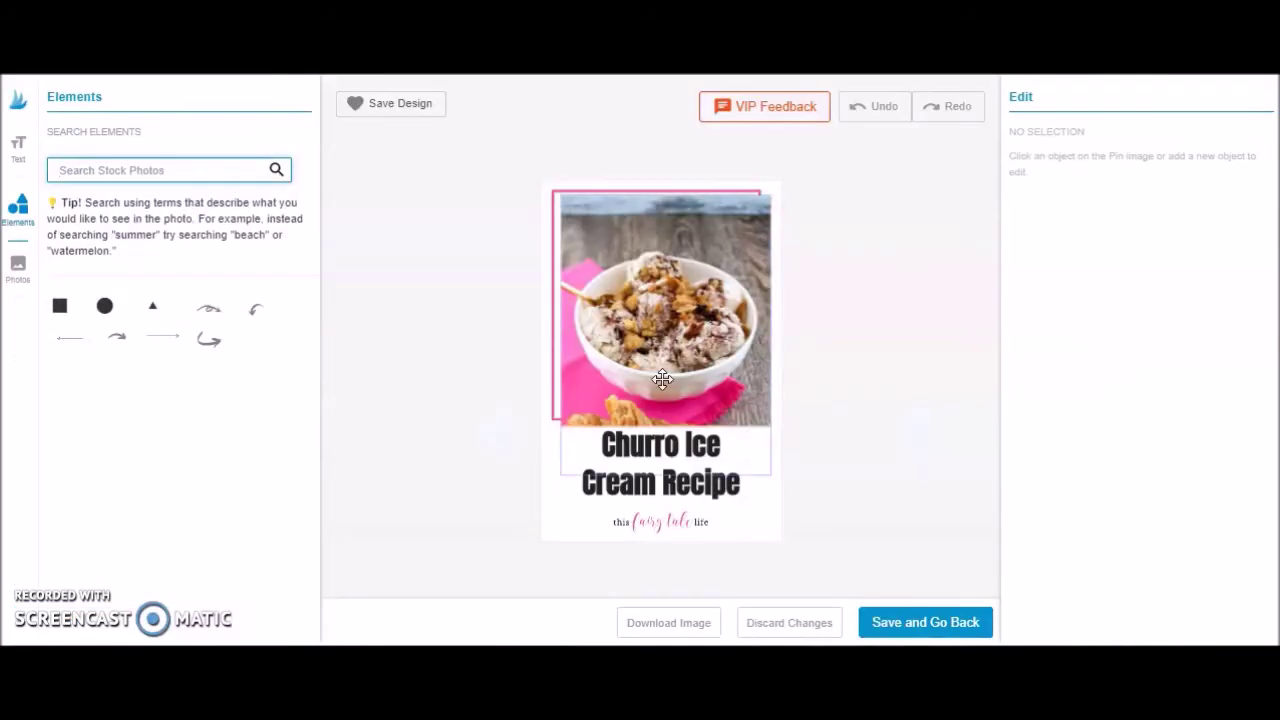
Step: Replace the title with "Make Delicious Churro Ice Cream at Home!"
{"action": "double_click", "coordinate": [661, 463]}
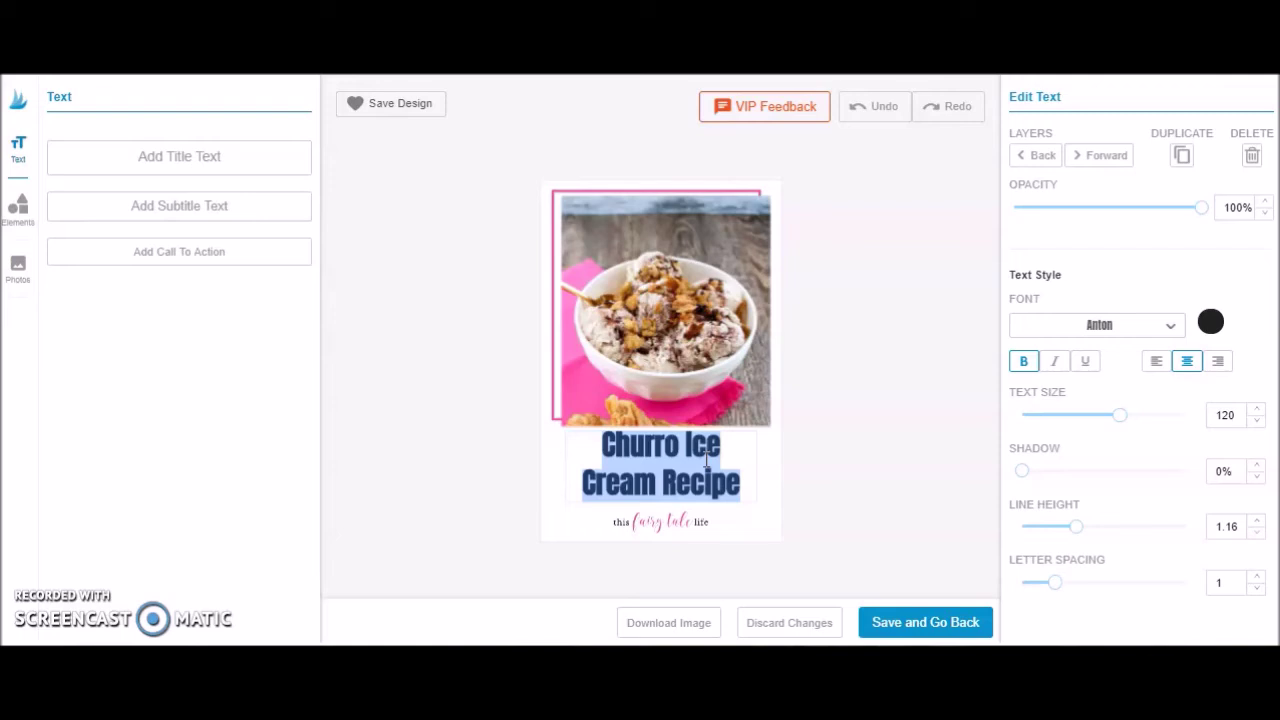
{"action": "type", "text": "Make "}
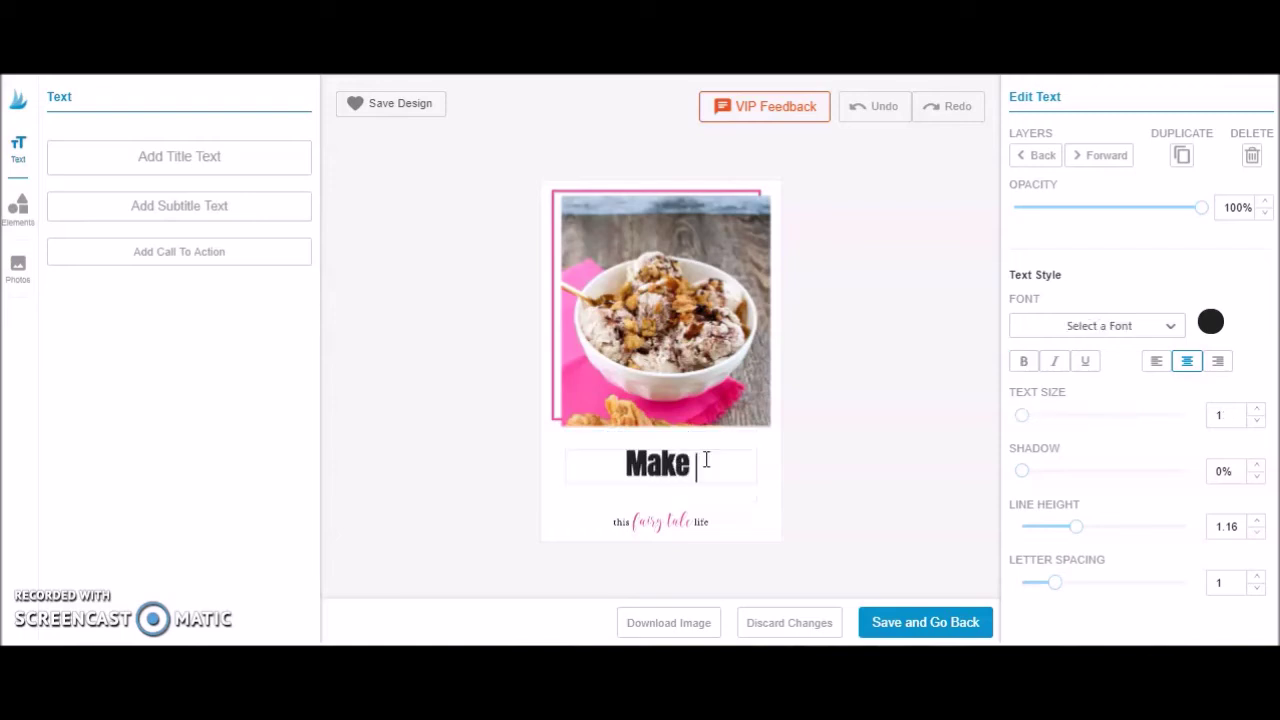
{"action": "type", "text": "delicious"}
{"action": "key", "text": "BackSpace"}
{"action": "key", "text": "BackSpace"}
{"action": "key", "text": "BackSpace"}
{"action": "key", "text": "BackSpace"}
{"action": "key", "text": "BackSpace"}
{"action": "key", "text": "BackSpace"}
{"action": "key", "text": "BackSpace"}
{"action": "key", "text": "BackSpace"}
{"action": "key", "text": "BackSpace"}
{"action": "type", "text": "D"}
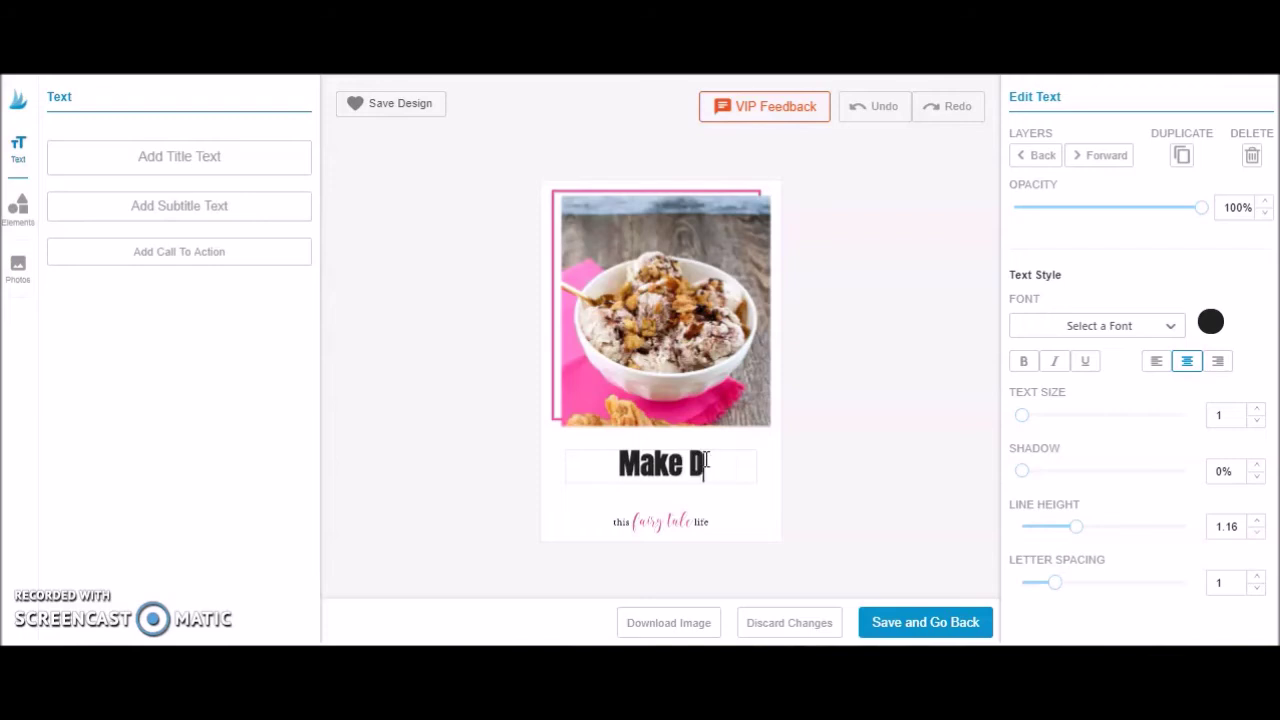
{"action": "type", "text": "elicious Churr"}
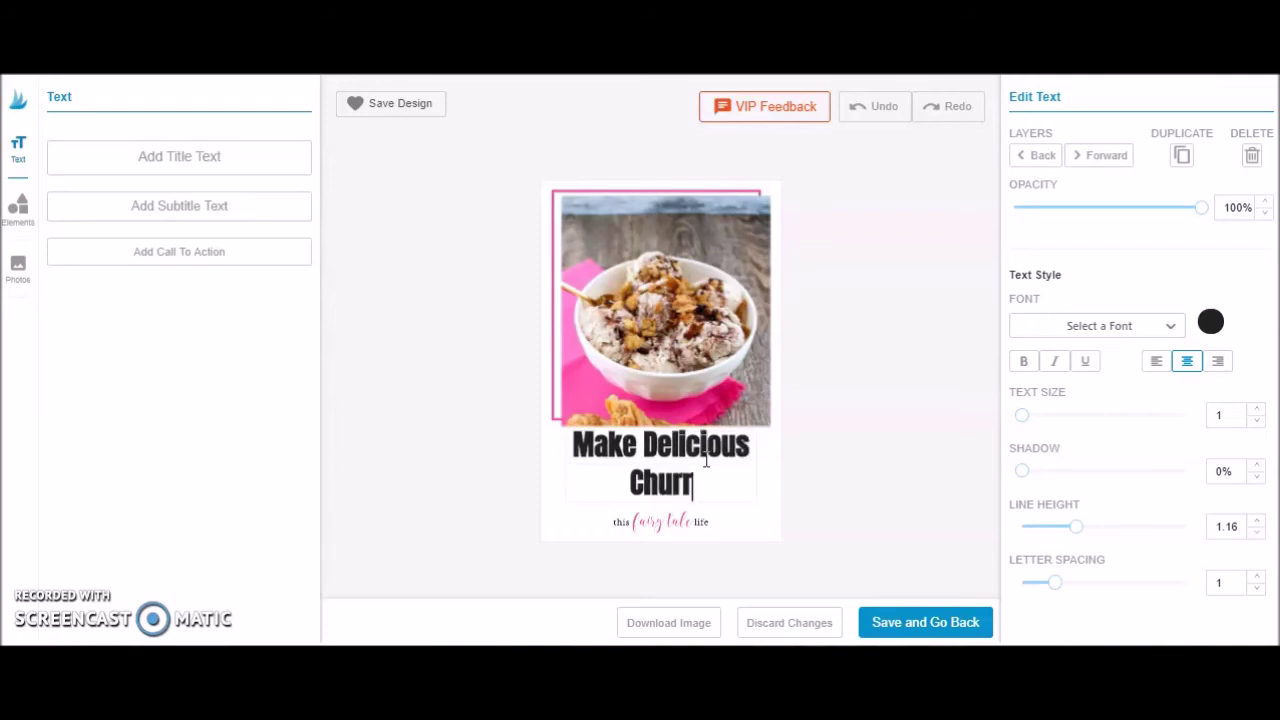
{"action": "type", "text": "o Ice Cream a"}
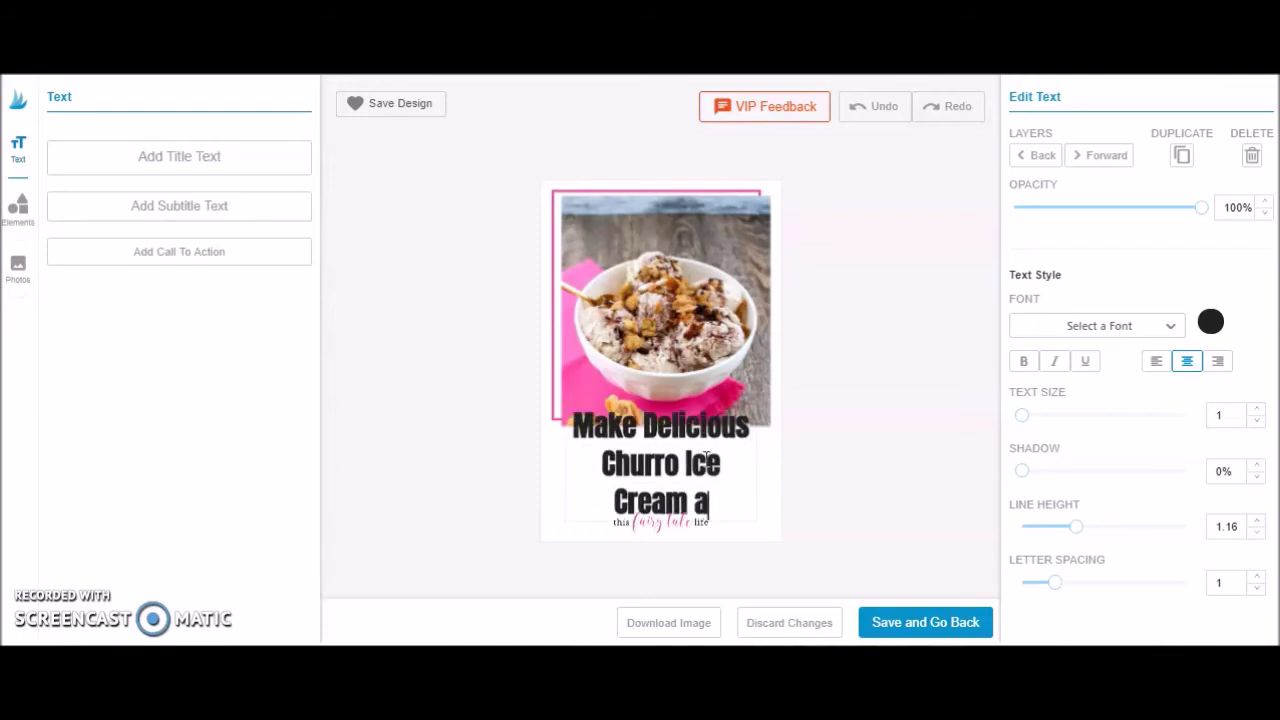
{"action": "type", "text": "t Home!"}
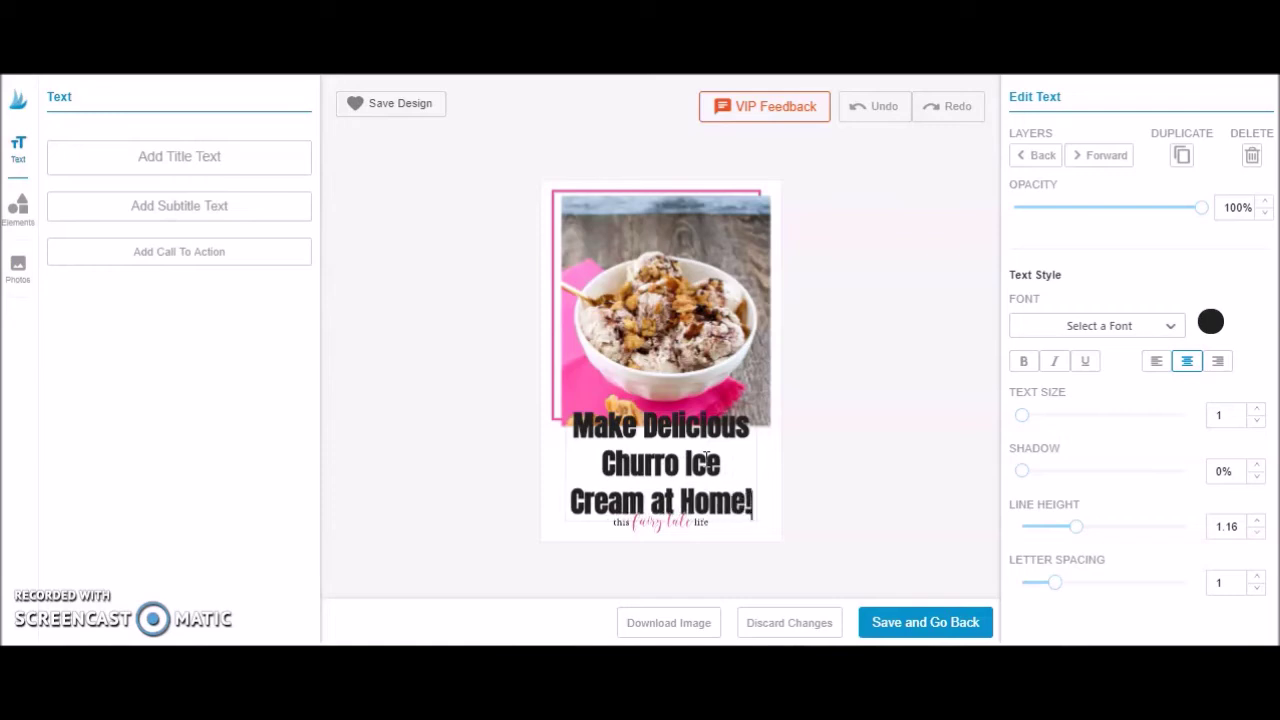
Step: Set the title's font to Archivo Narrow and its letter spacing to -53
{"action": "left_click", "coordinate": [1127, 340]}
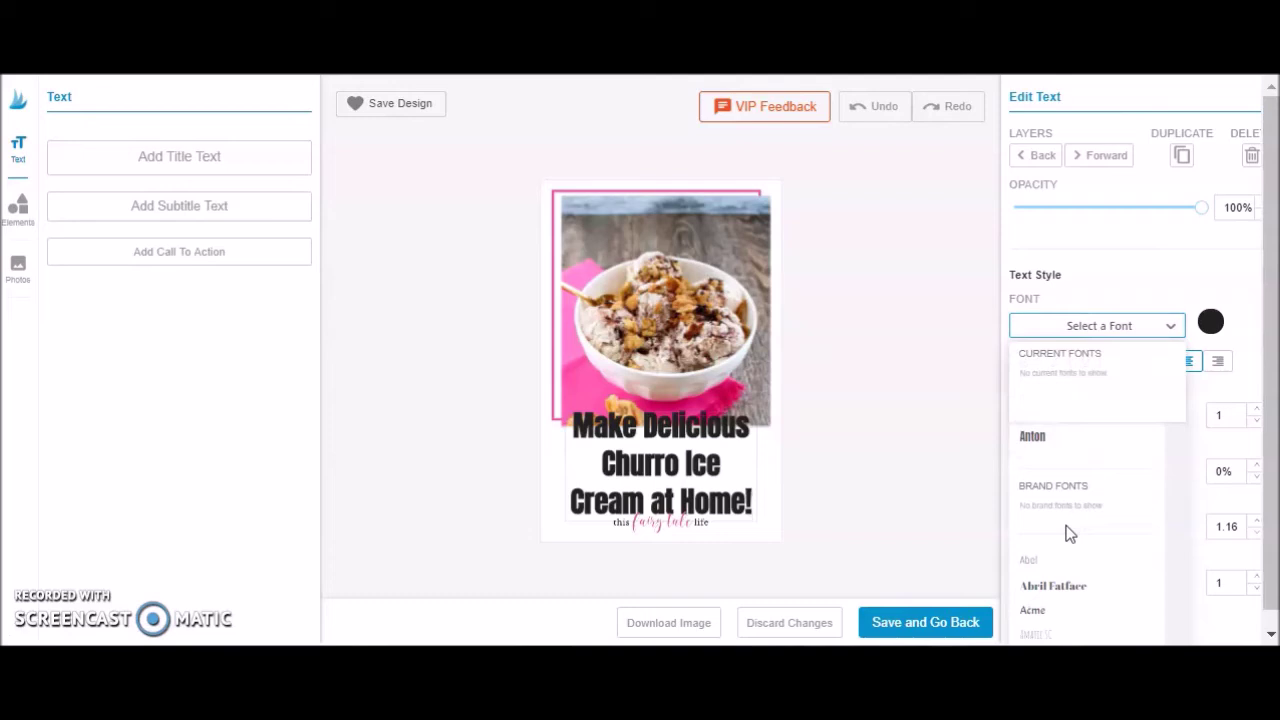
{"action": "scroll", "coordinate": [1086, 541], "scroll_direction": "down", "scroll_amount": 1}
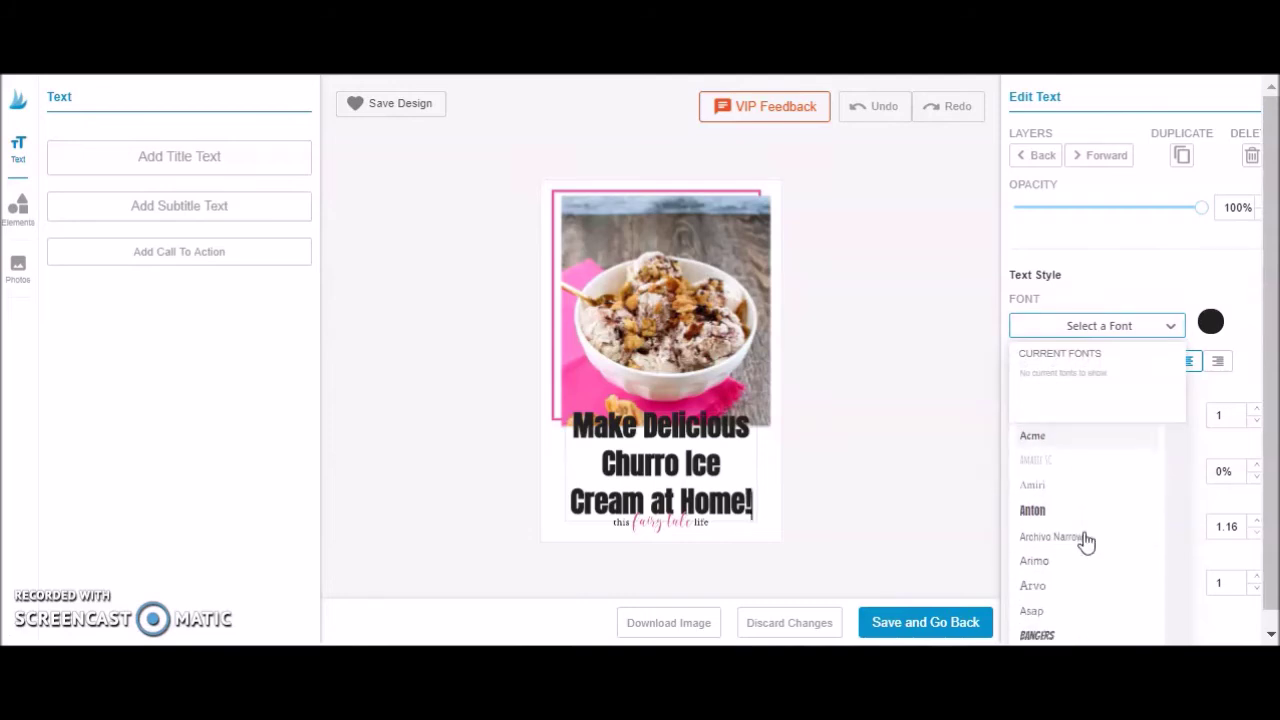
{"action": "left_click", "coordinate": [1086, 541]}
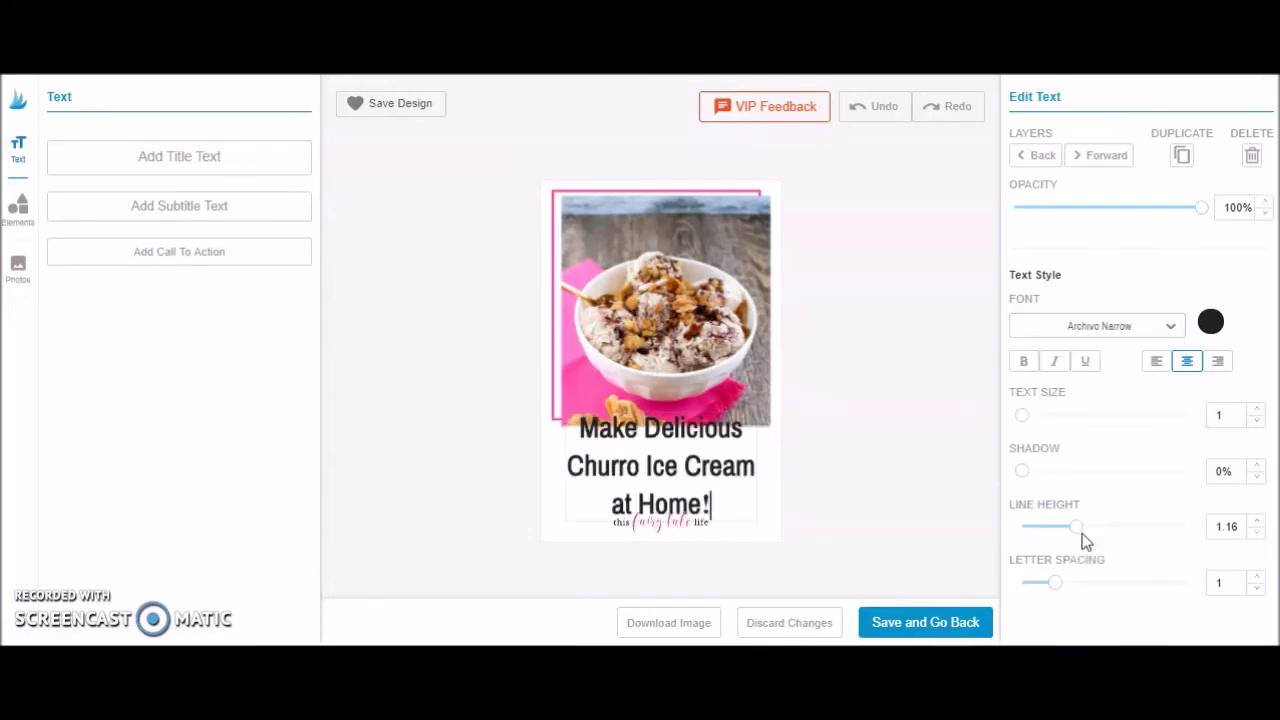
{"action": "left_click_drag", "start_coordinate": [1055, 583], "coordinate": [1046, 590]}
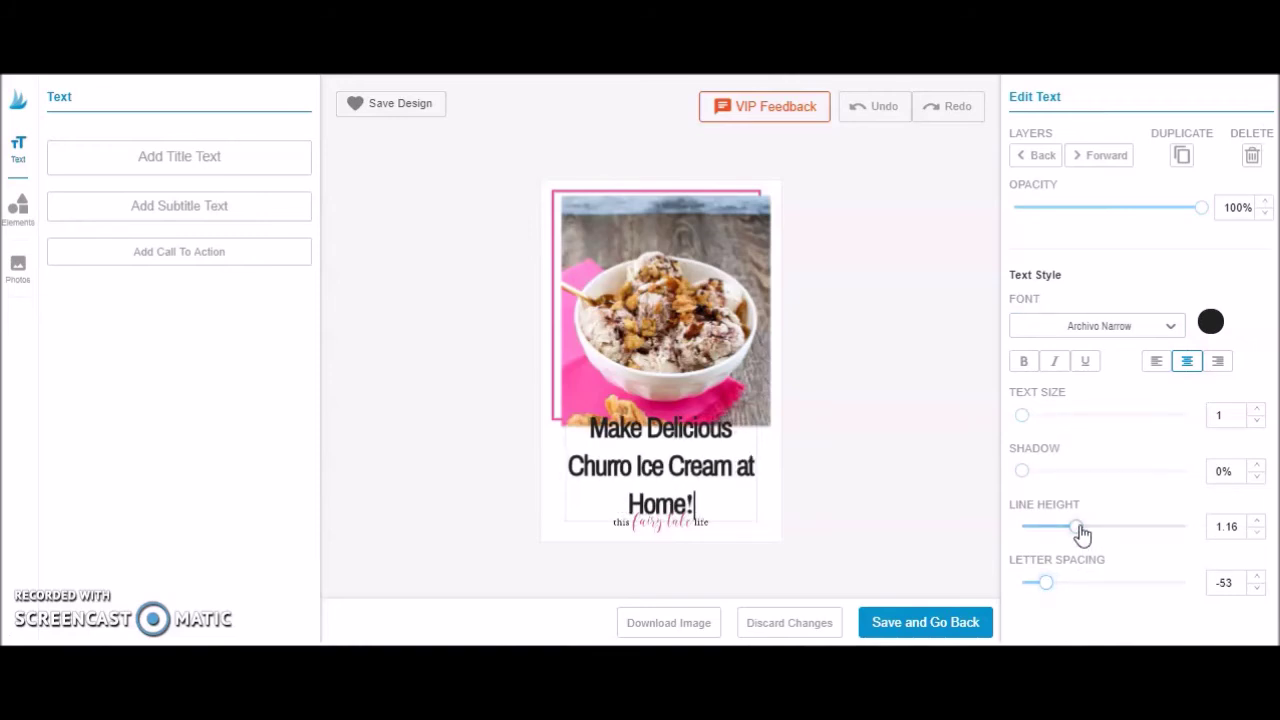
Step: Reduce the title's line height to 0.88 and shift the title slightly, keeping it centered between photo and logo
{"action": "left_click_drag", "start_coordinate": [1082, 533], "coordinate": [1058, 535]}
{"action": "left_click", "coordinate": [832, 453]}
{"action": "left_click", "coordinate": [722, 468]}
{"action": "left_click_drag", "start_coordinate": [735, 460], "coordinate": [735, 465]}
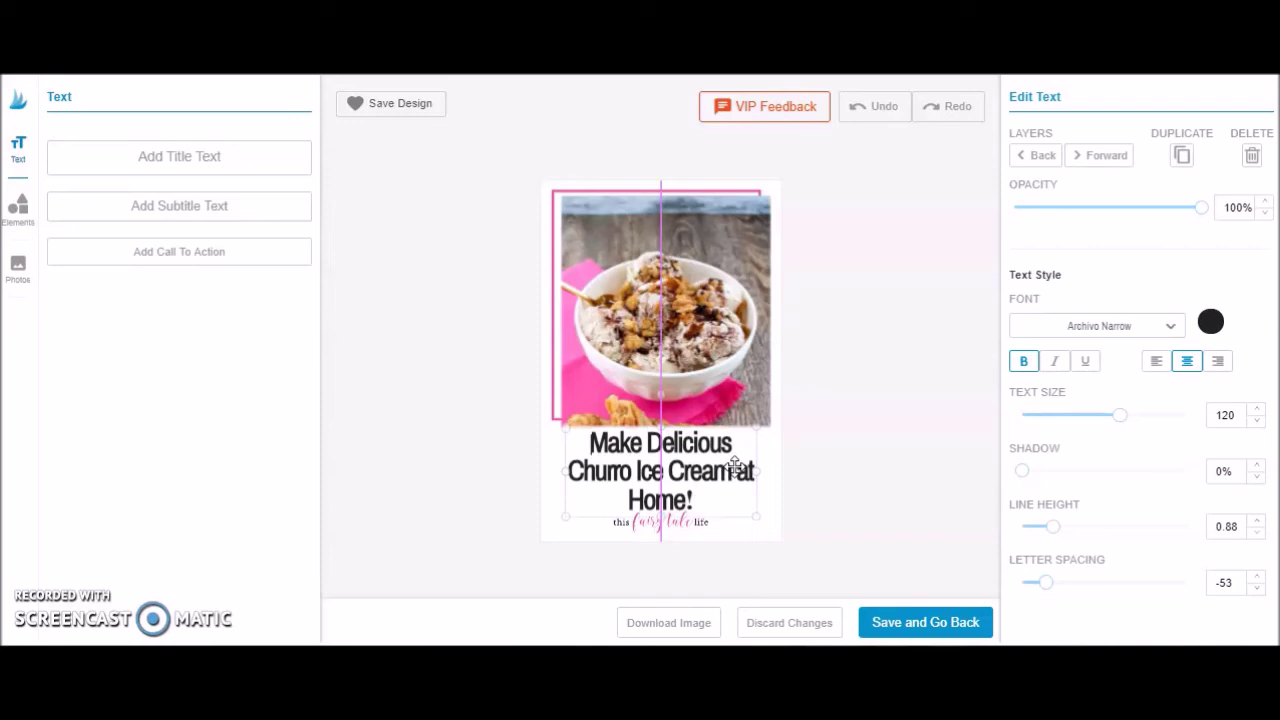
{"action": "left_click", "coordinate": [894, 404]}
Step: Change the title's font to Bebas Neue and widen its letter spacing to 35
{"action": "left_click", "coordinate": [686, 466]}
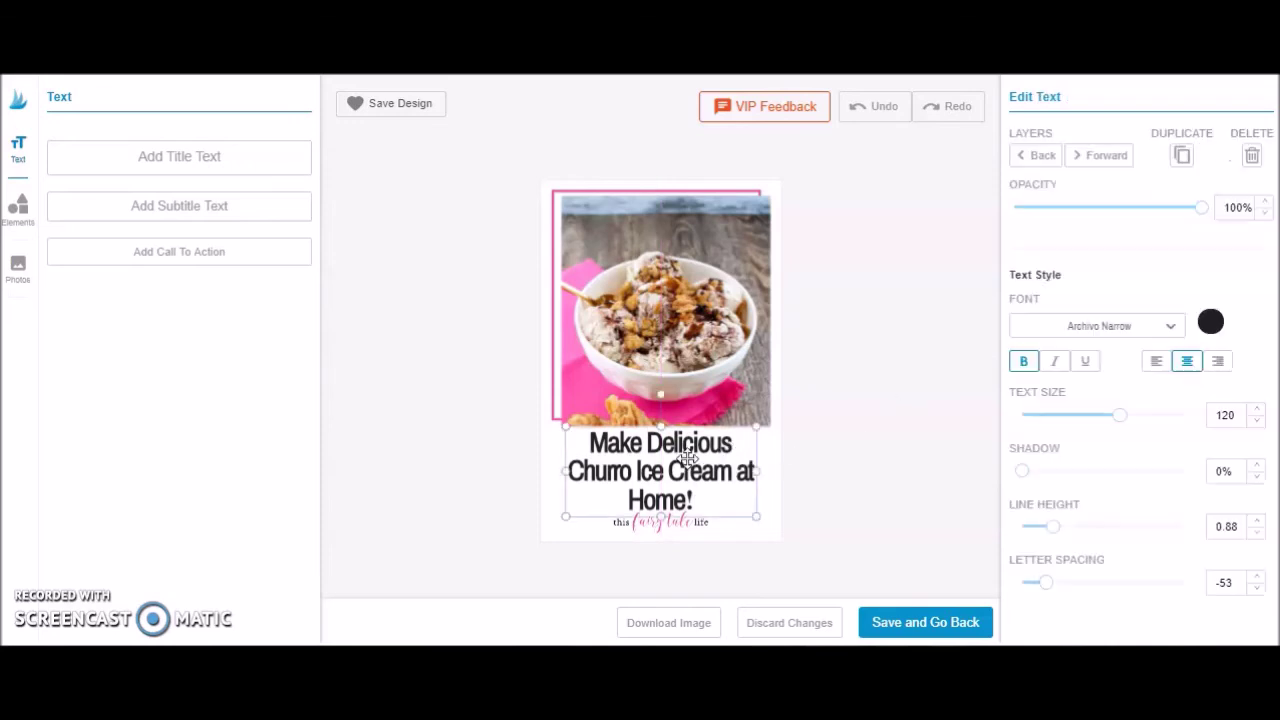
{"action": "left_click", "coordinate": [1123, 336]}
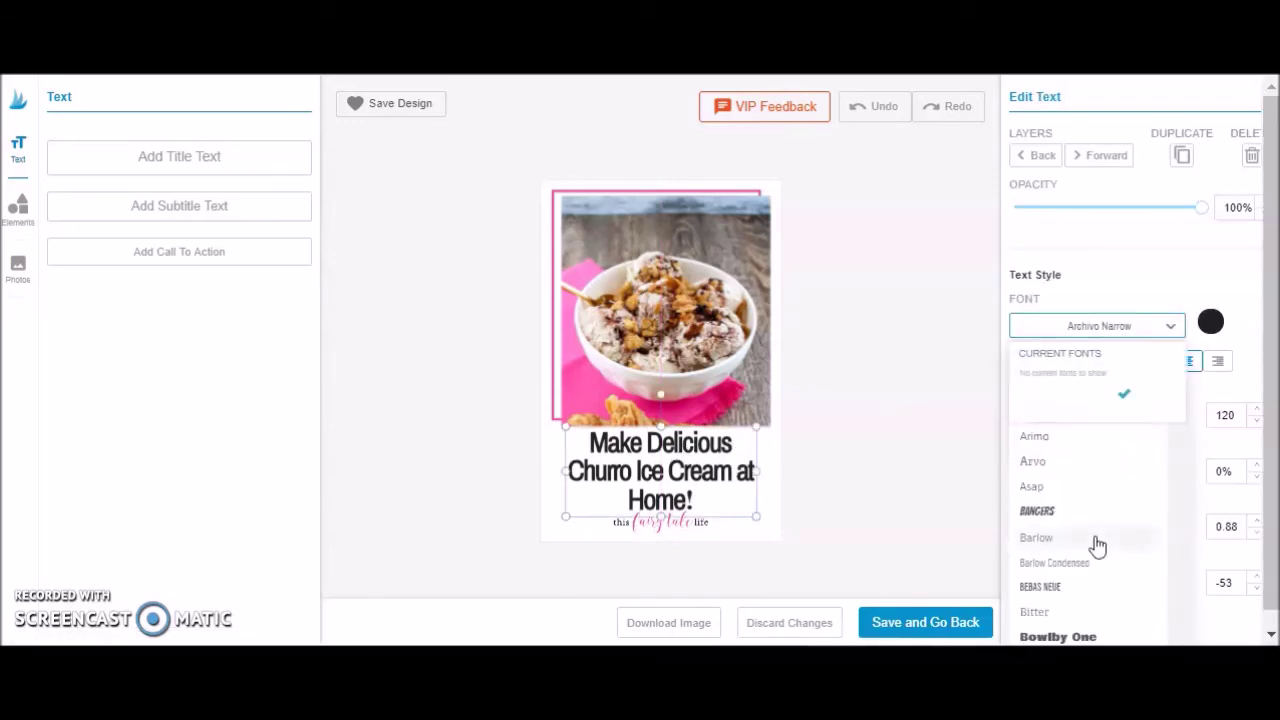
{"action": "left_click", "coordinate": [1066, 588]}
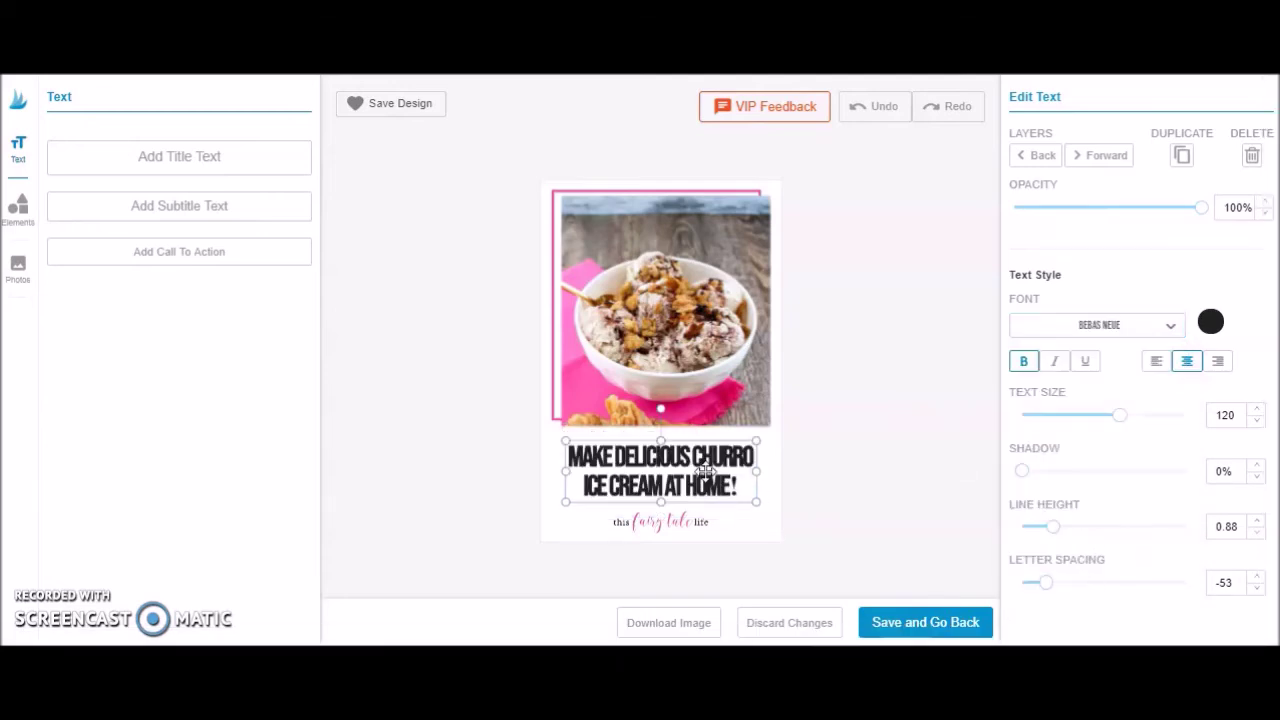
{"action": "left_click_drag", "start_coordinate": [1056, 587], "coordinate": [1065, 589]}
{"action": "left_click", "coordinate": [889, 440]}
Step: Reduce the title's text size to 110
{"action": "left_click", "coordinate": [700, 468]}
{"action": "left_click_drag", "start_coordinate": [1123, 420], "coordinate": [1112, 424]}
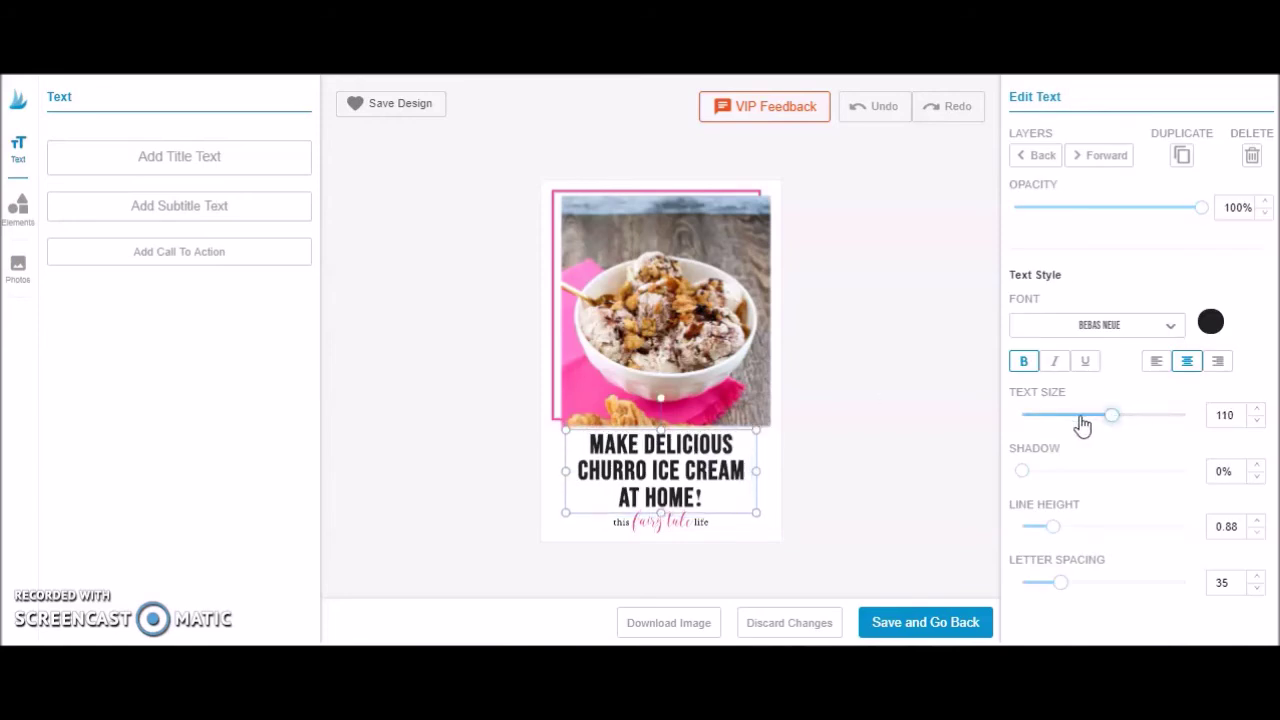
{"action": "left_click", "coordinate": [953, 427]}
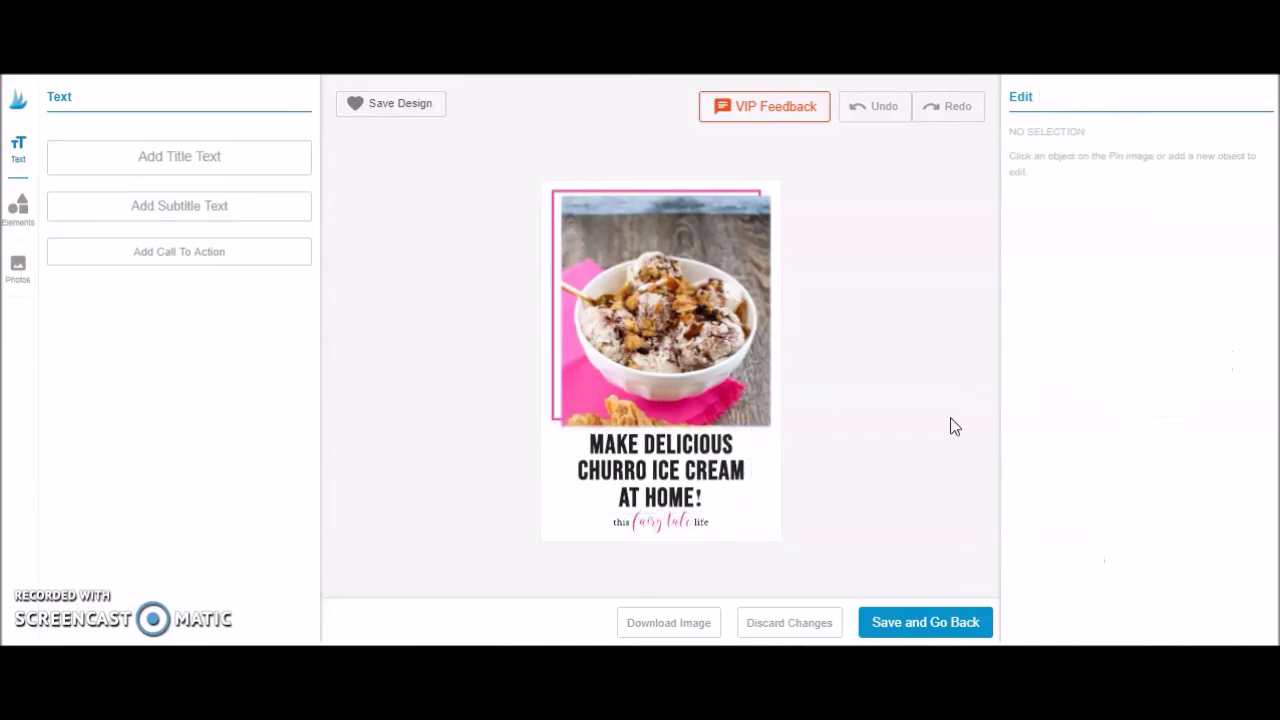
Step: Move the logo slightly down to the design's bottom edge, keeping it horizontally centered
{"action": "left_click", "coordinate": [688, 522]}
{"action": "left_click_drag", "start_coordinate": [688, 522], "coordinate": [688, 527]}
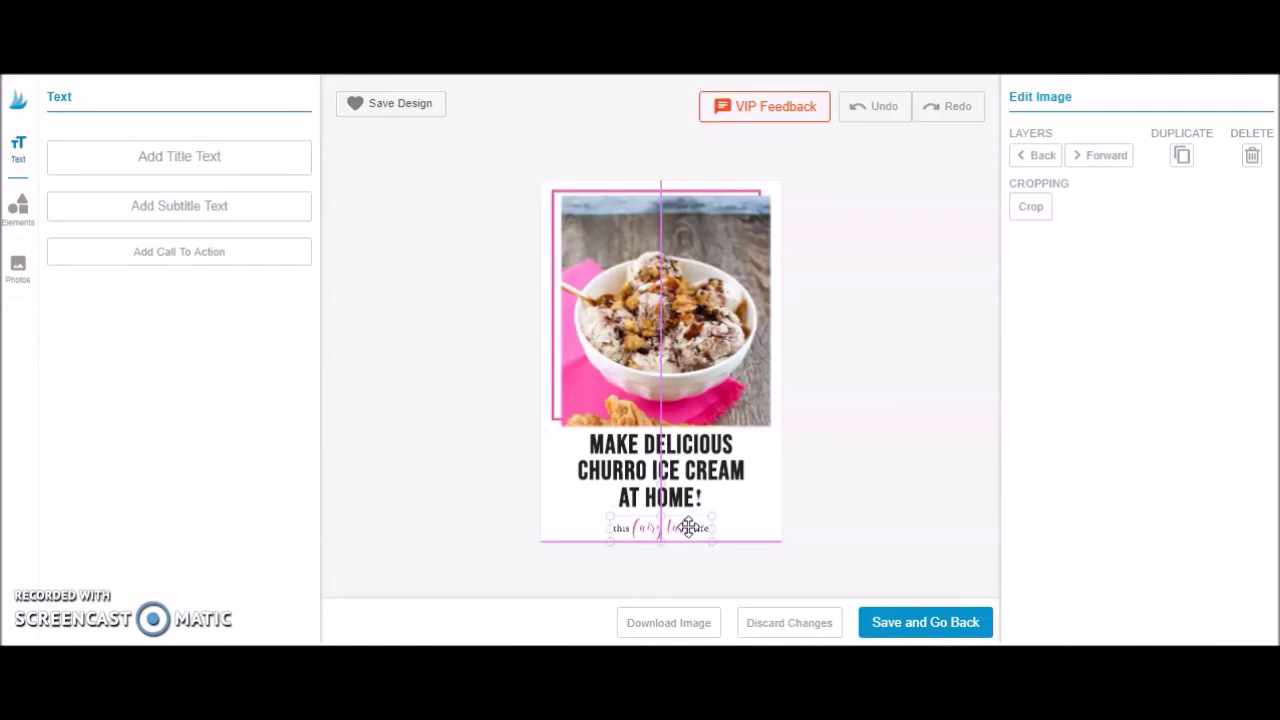
{"action": "left_click", "coordinate": [861, 450]}
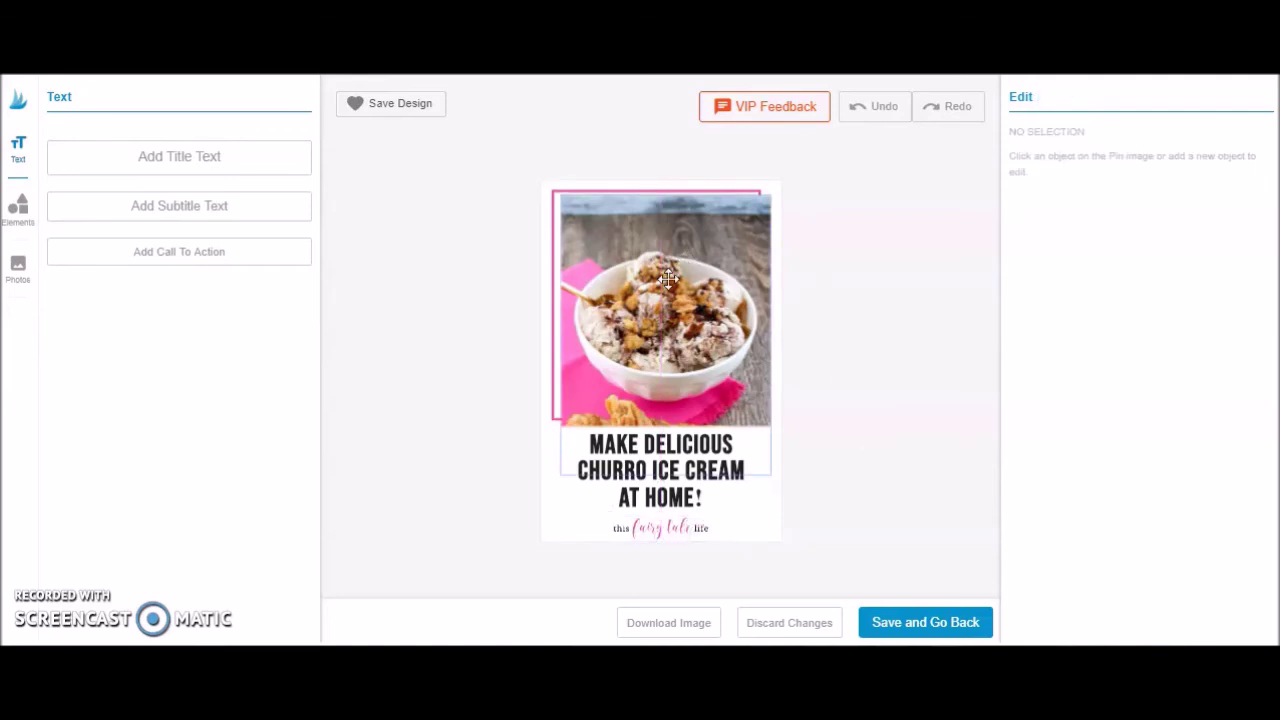
Step: Recolor the outline frame behind the bowl photo to the magenta #D048B3 from the fifth photo's main colors
{"action": "left_click", "coordinate": [556, 400]}
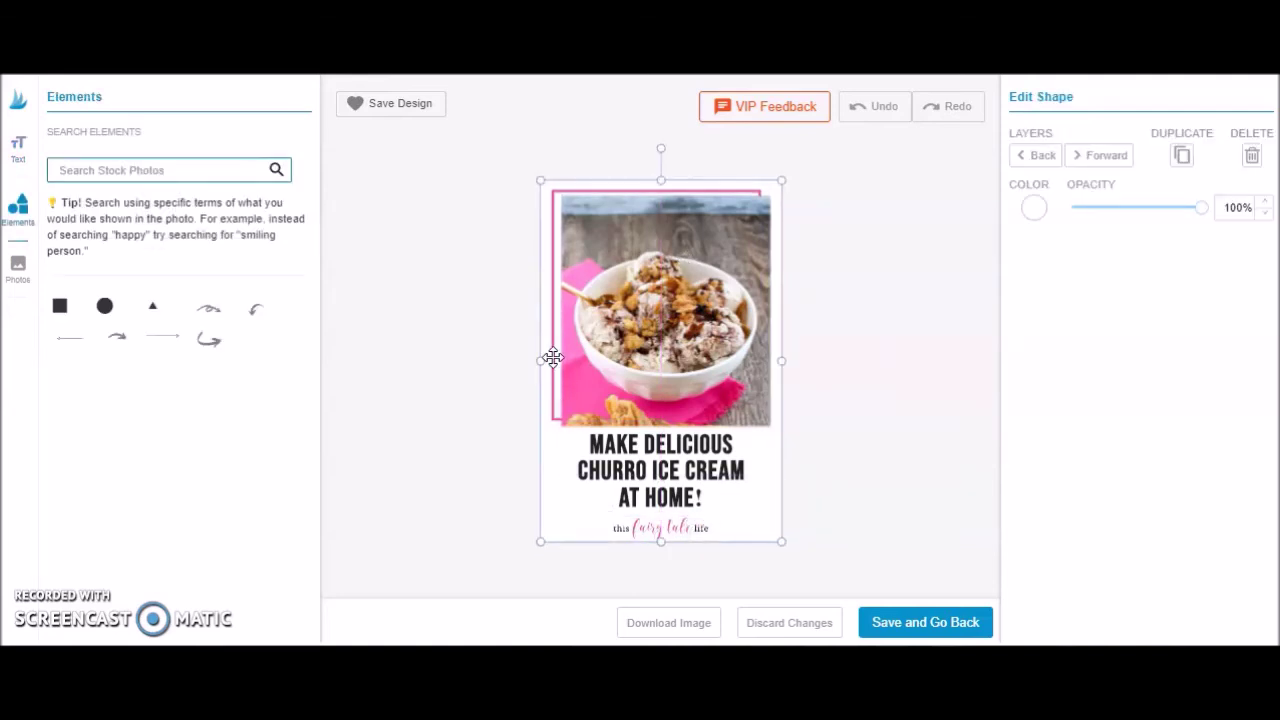
{"action": "left_click", "coordinate": [1034, 208]}
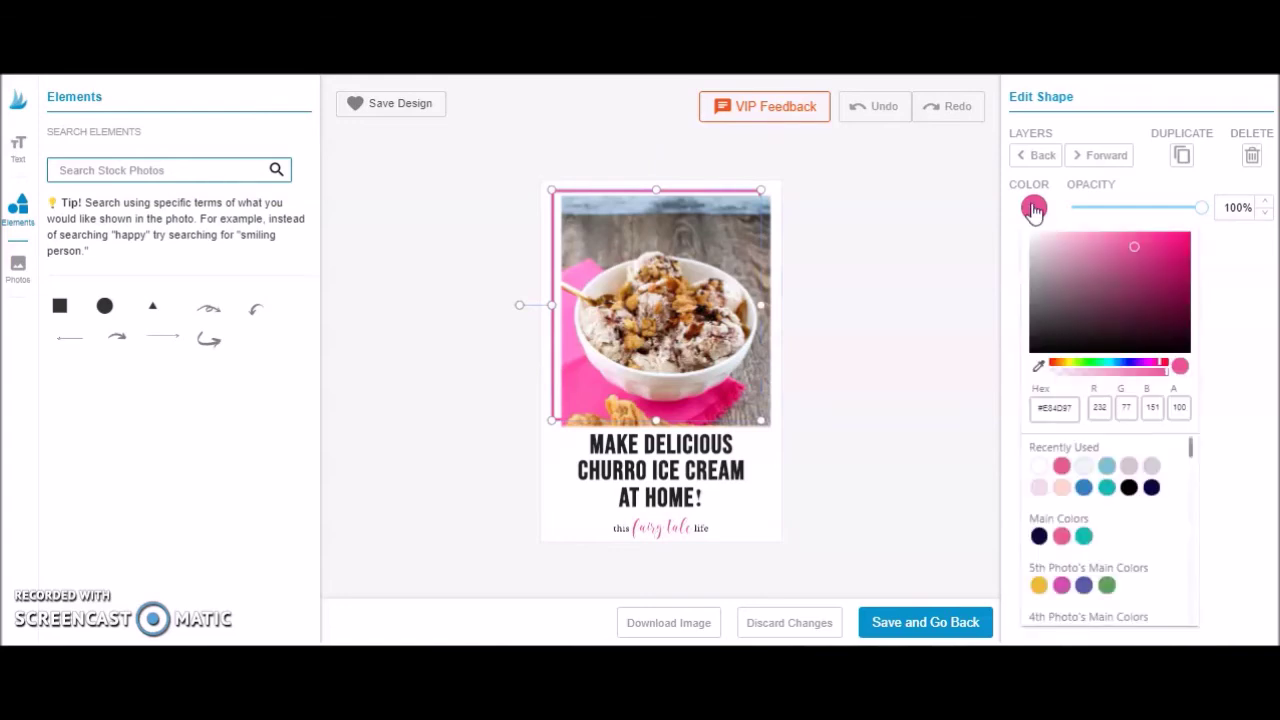
{"action": "left_click", "coordinate": [1039, 587]}
{"action": "left_click", "coordinate": [1062, 608]}
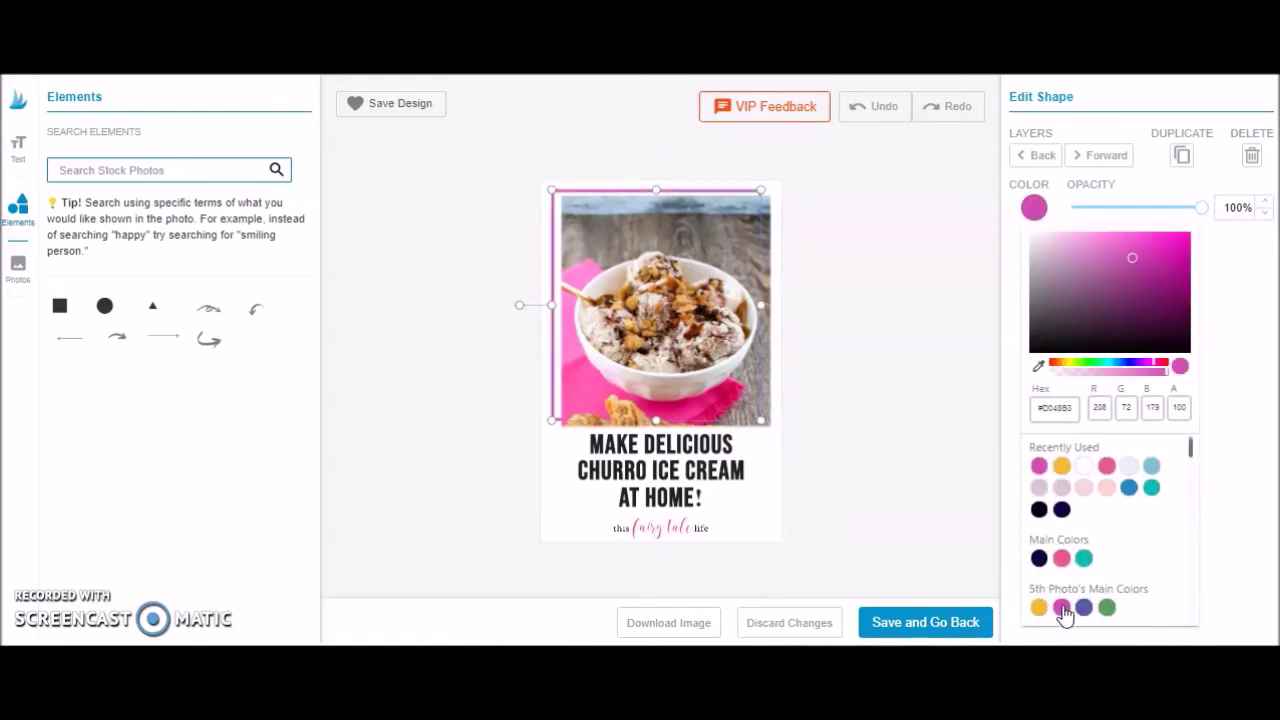
{"action": "left_click", "coordinate": [1084, 608]}
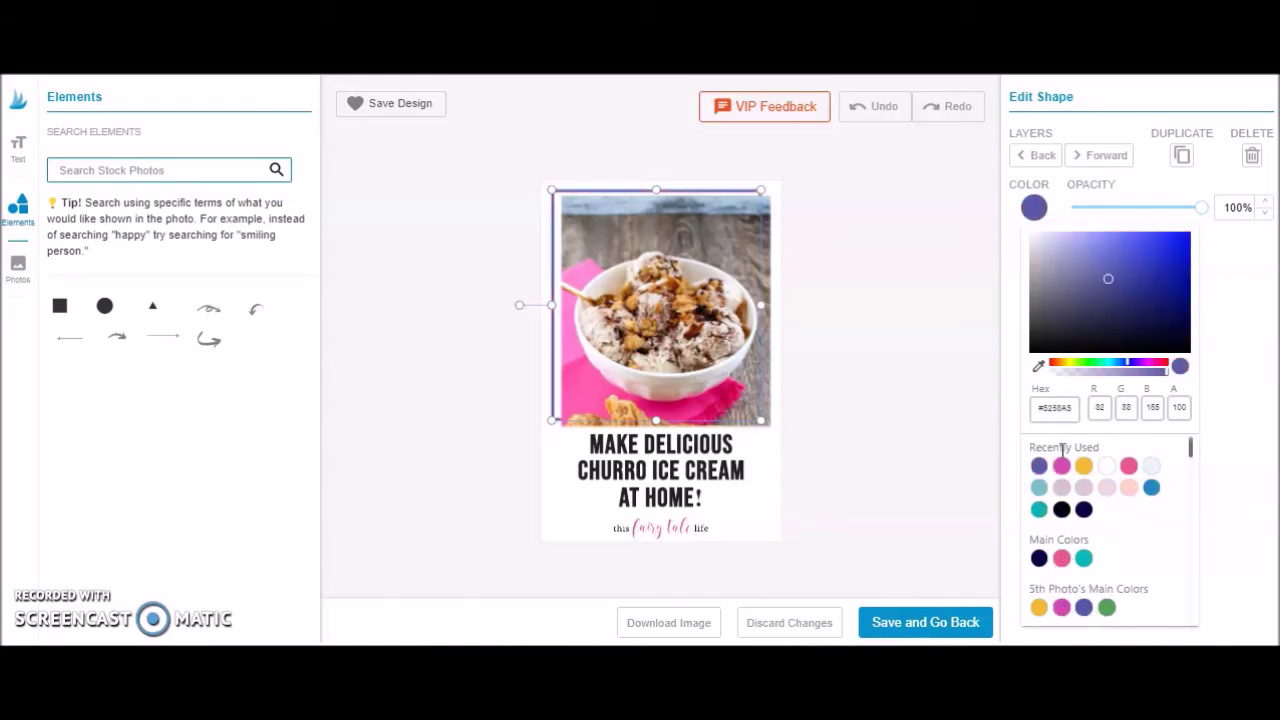
{"action": "left_click", "coordinate": [1062, 468]}
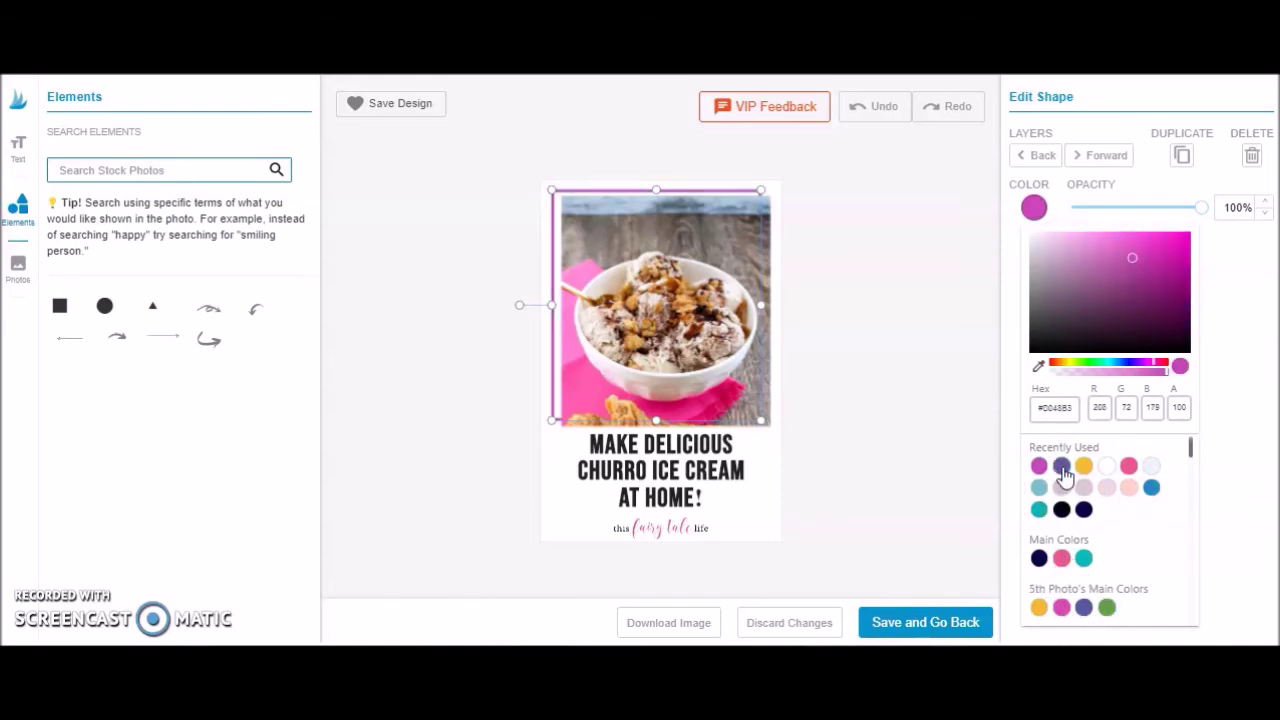
{"action": "left_click", "coordinate": [869, 345]}
{"action": "left_click", "coordinate": [871, 427]}
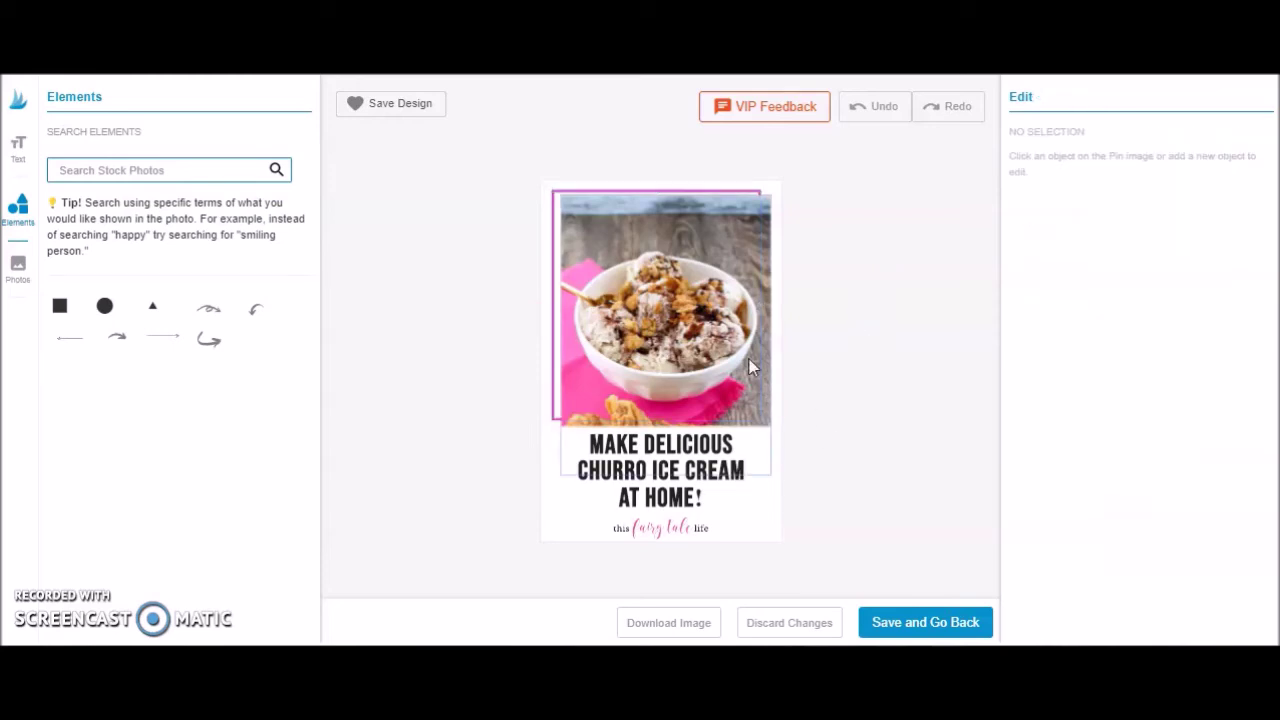
Step: Save the edited design and remove the close-up pin with the white and pink frame from the reviewed selection
{"action": "left_click", "coordinate": [929, 623]}
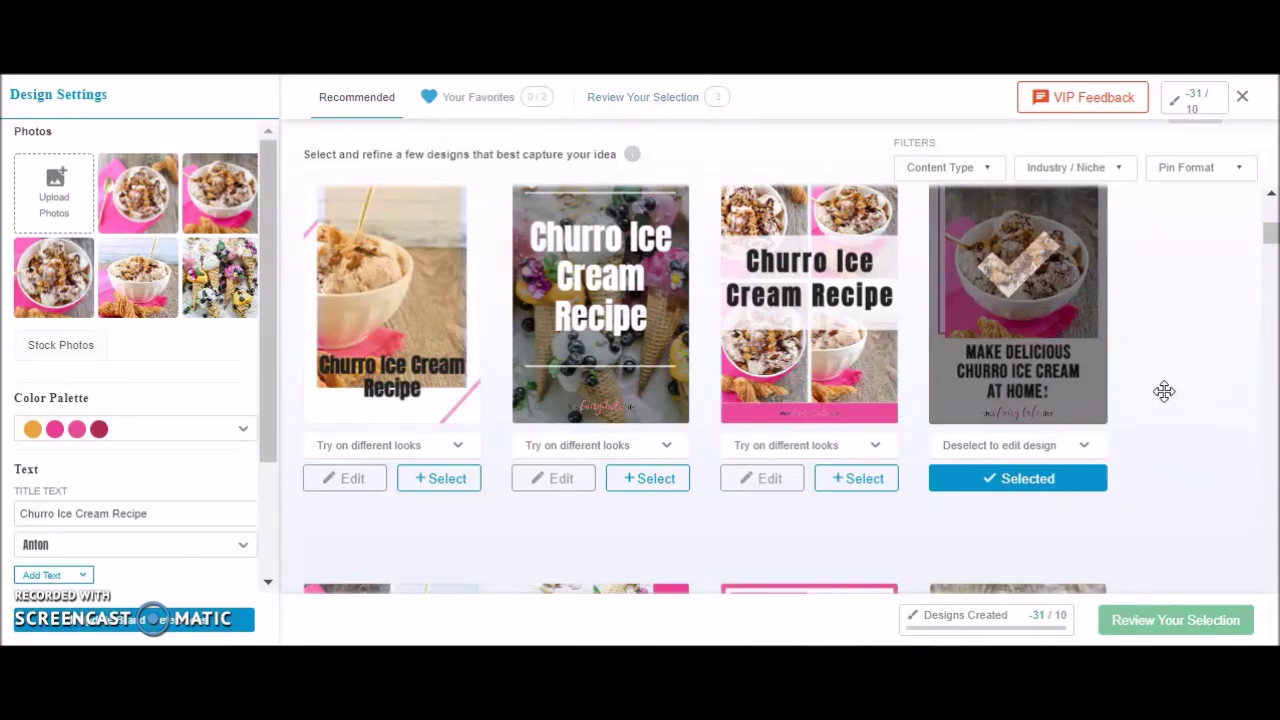
{"action": "scroll", "coordinate": [1156, 393], "scroll_direction": "down", "scroll_amount": 3}
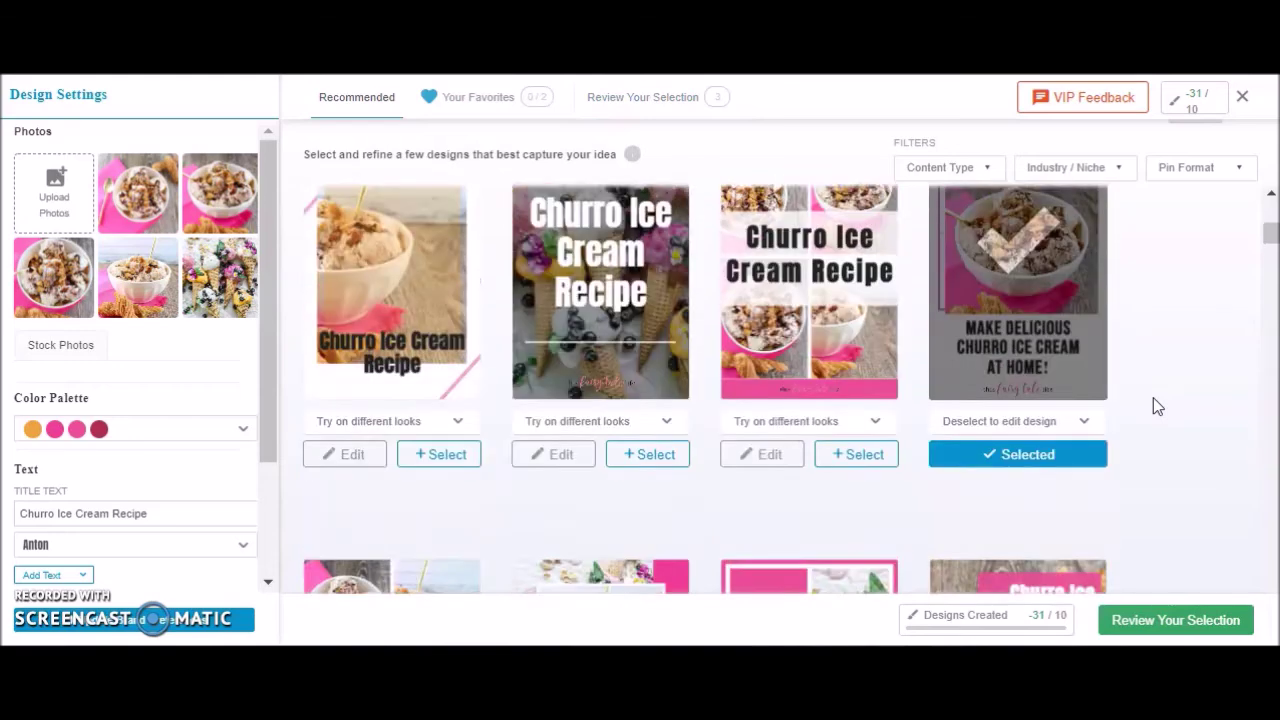
{"action": "left_click", "coordinate": [645, 100]}
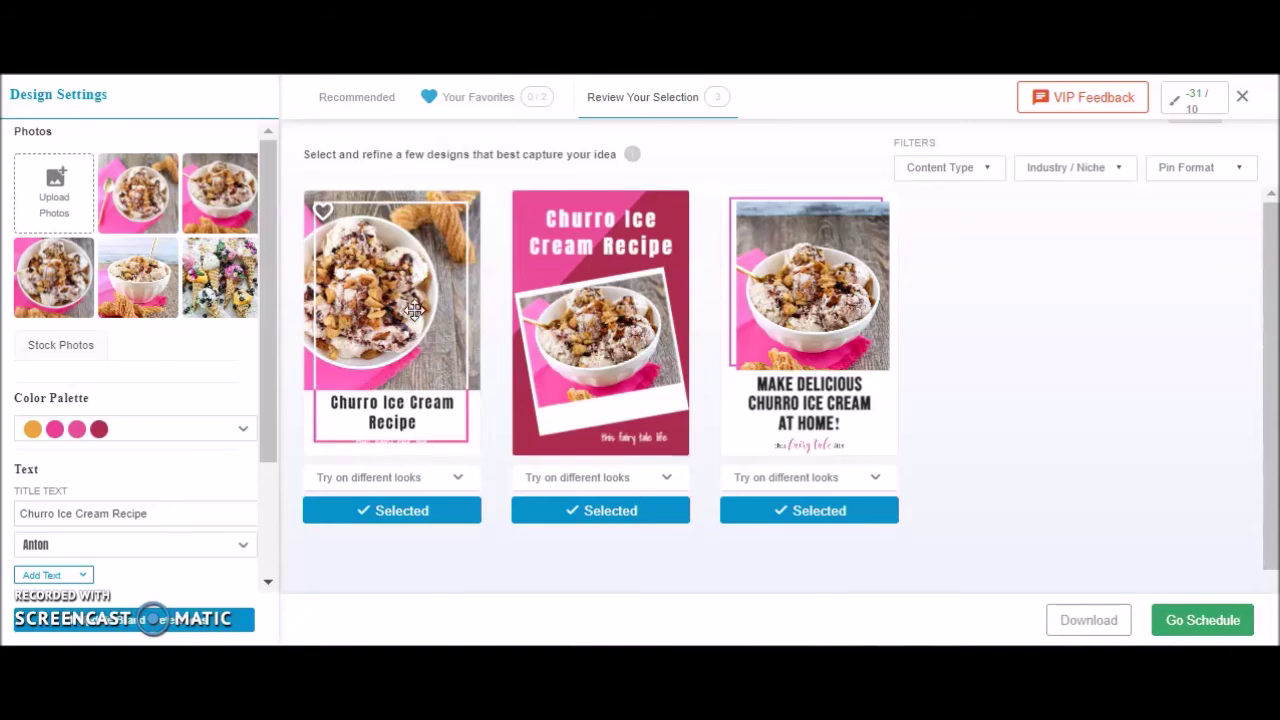
{"action": "left_click", "coordinate": [397, 511]}
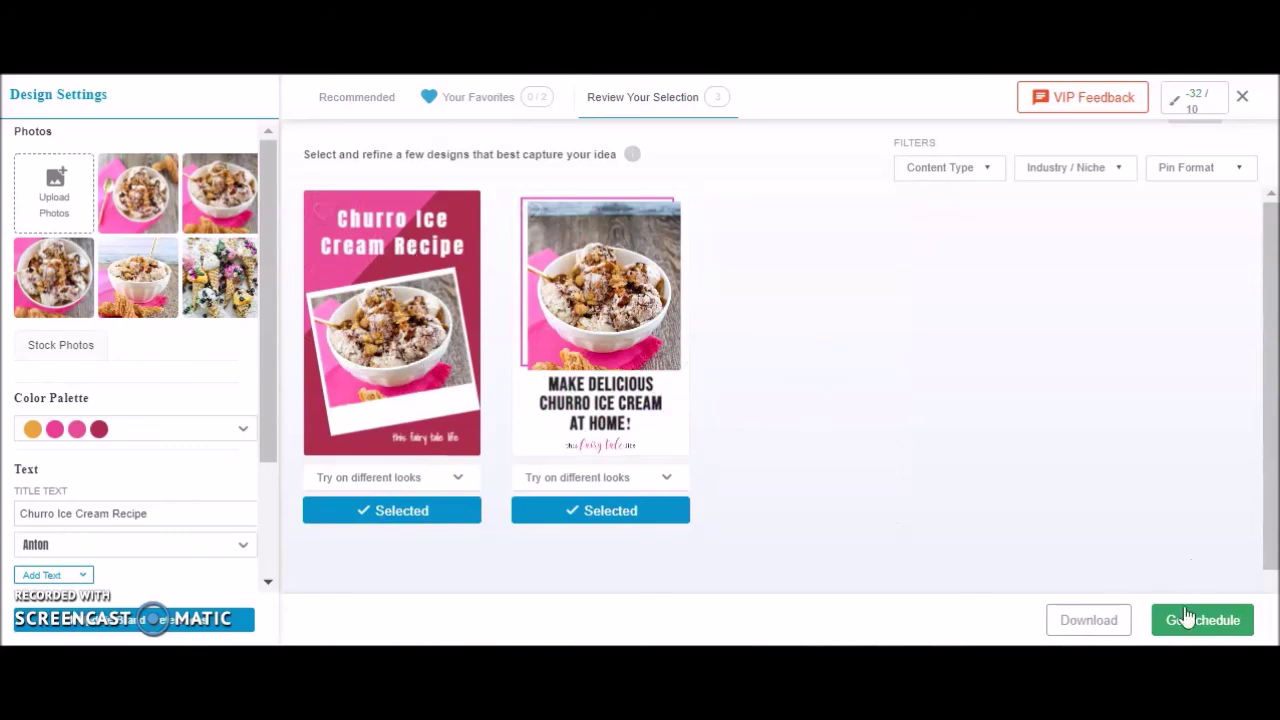
Step: Download the two selected designs and send them on to scheduling
{"action": "left_click", "coordinate": [1090, 628]}
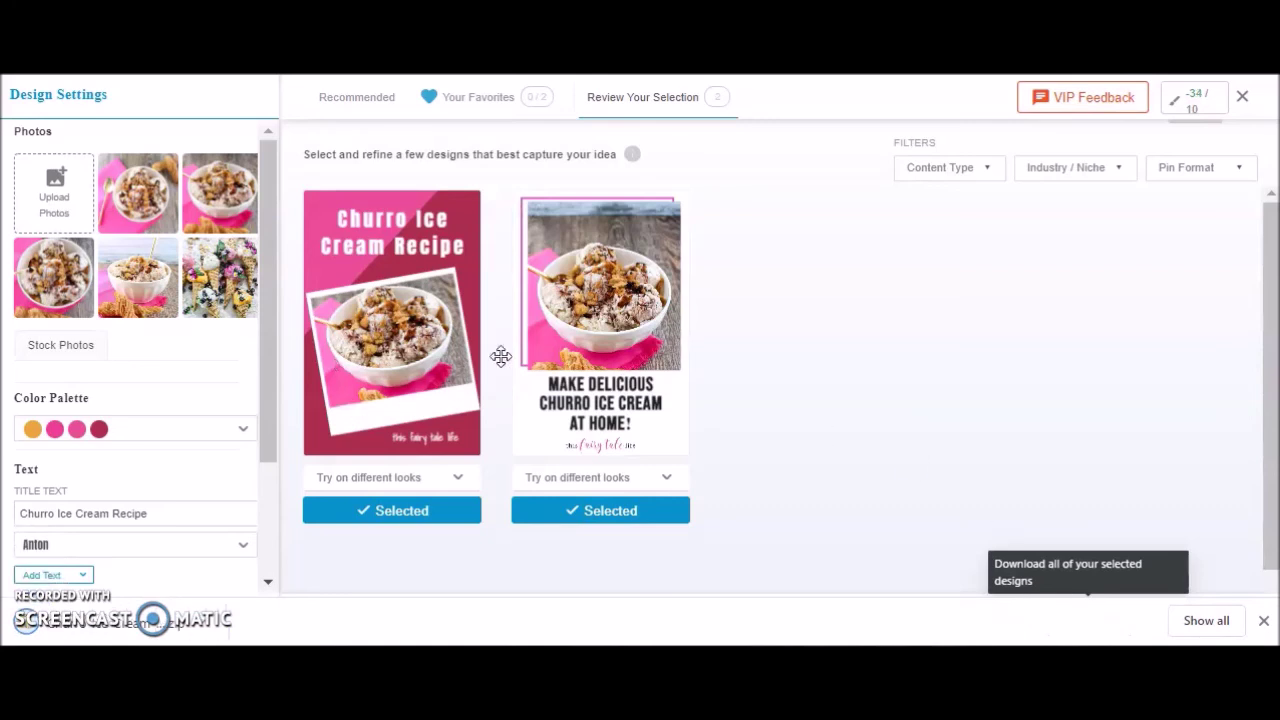
{"action": "left_click", "coordinate": [1263, 621]}
{"action": "left_click", "coordinate": [1192, 622]}
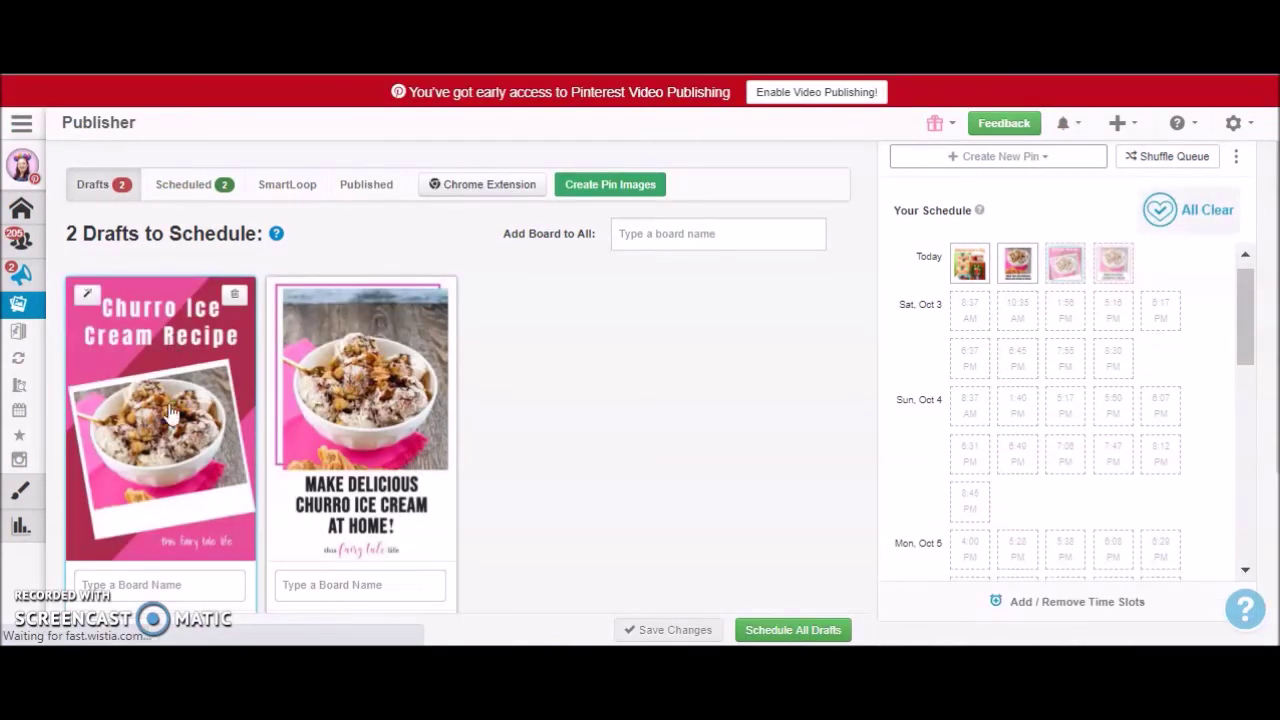
Step: Assign the polaroid-style Churro Ice Cream Recipe draft to the Food and Drink Recipes board
{"action": "scroll", "coordinate": [534, 427], "scroll_direction": "down", "scroll_amount": 2}
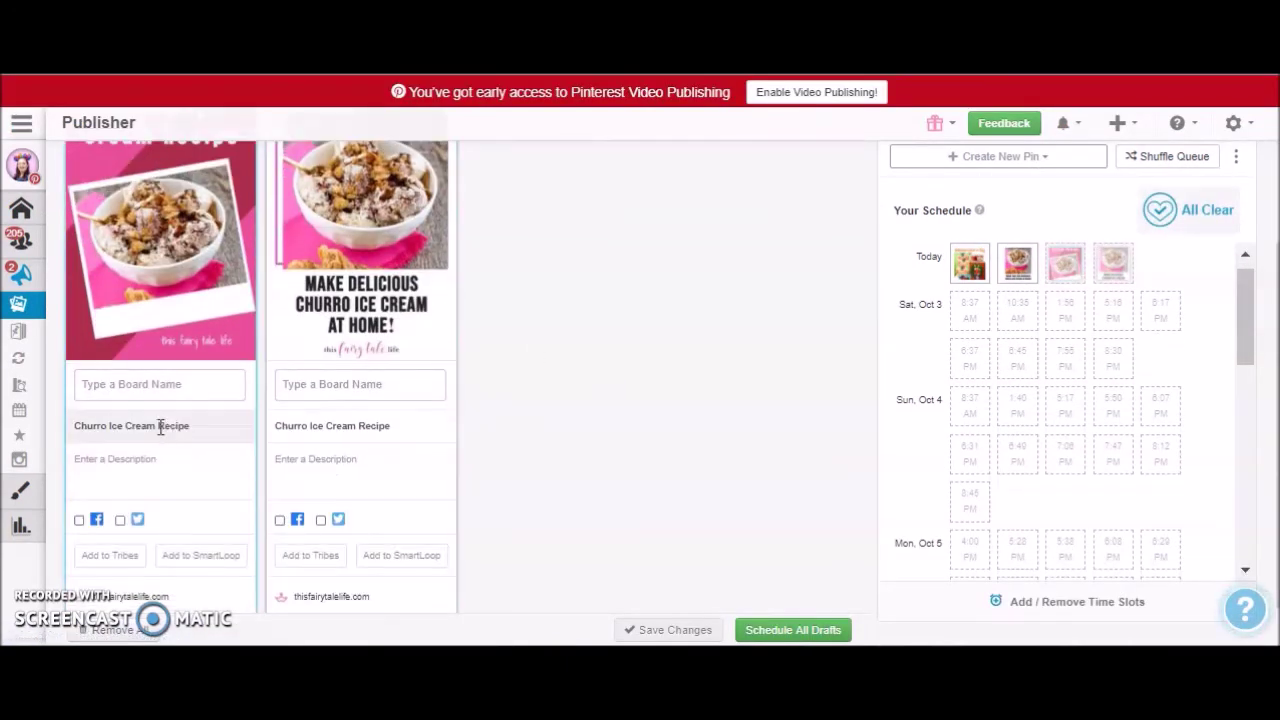
{"action": "left_click", "coordinate": [166, 387]}
{"action": "scroll", "coordinate": [183, 463], "scroll_direction": "down", "scroll_amount": 3}
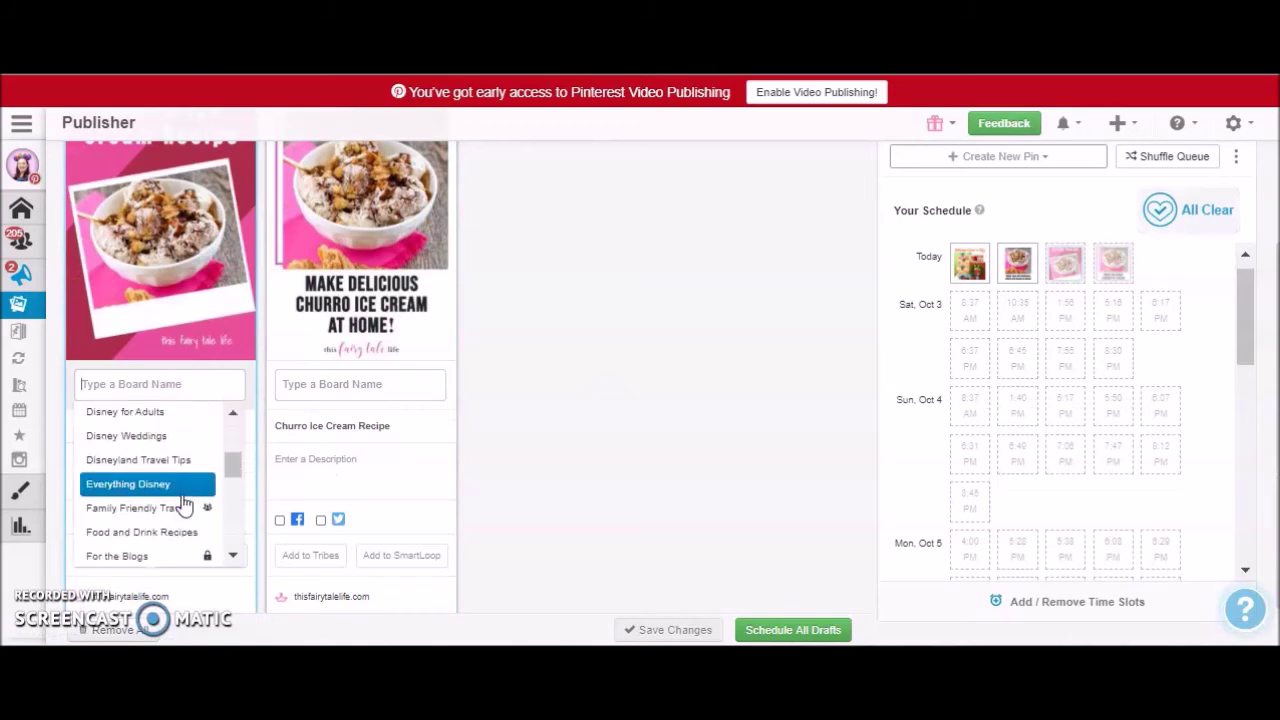
{"action": "left_click", "coordinate": [155, 530]}
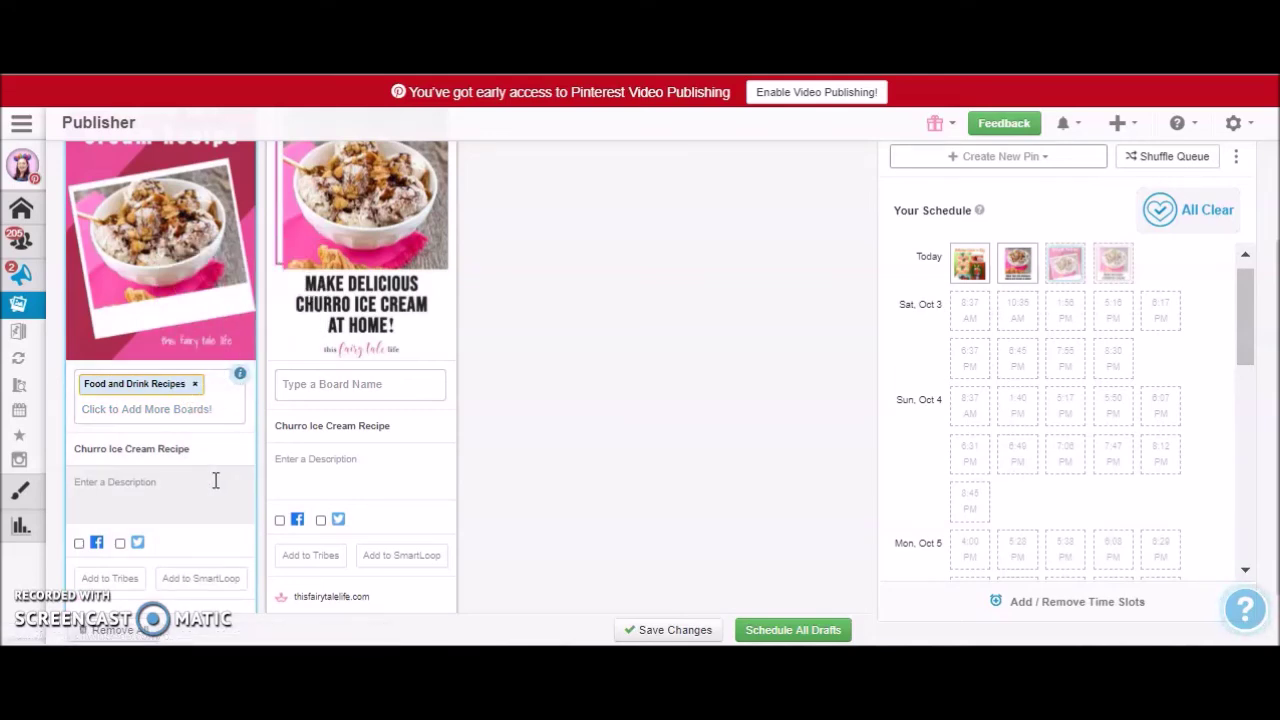
Step: Describe the polaroid-style draft as "Make your own delicious churro ice cream at home! #icecream" and add it to the queue
{"action": "scroll", "coordinate": [214, 483], "scroll_direction": "up", "scroll_amount": 1}
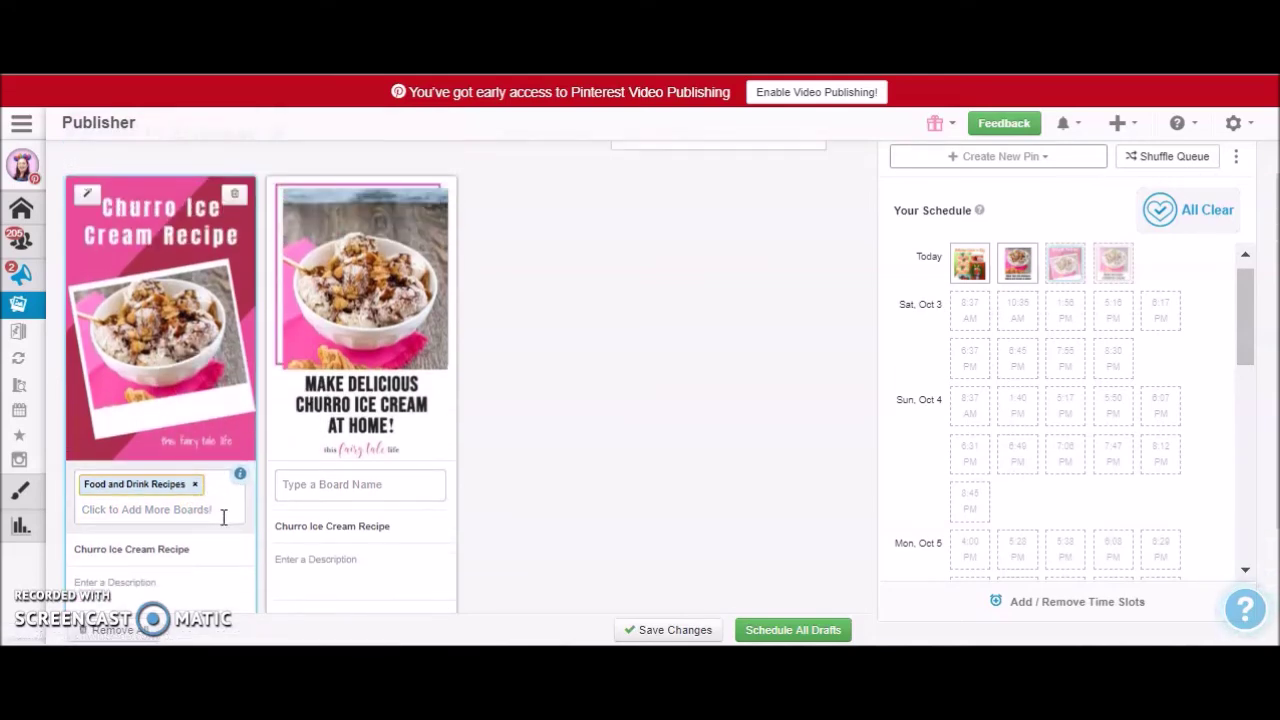
{"action": "scroll", "coordinate": [222, 517], "scroll_direction": "down", "scroll_amount": 1}
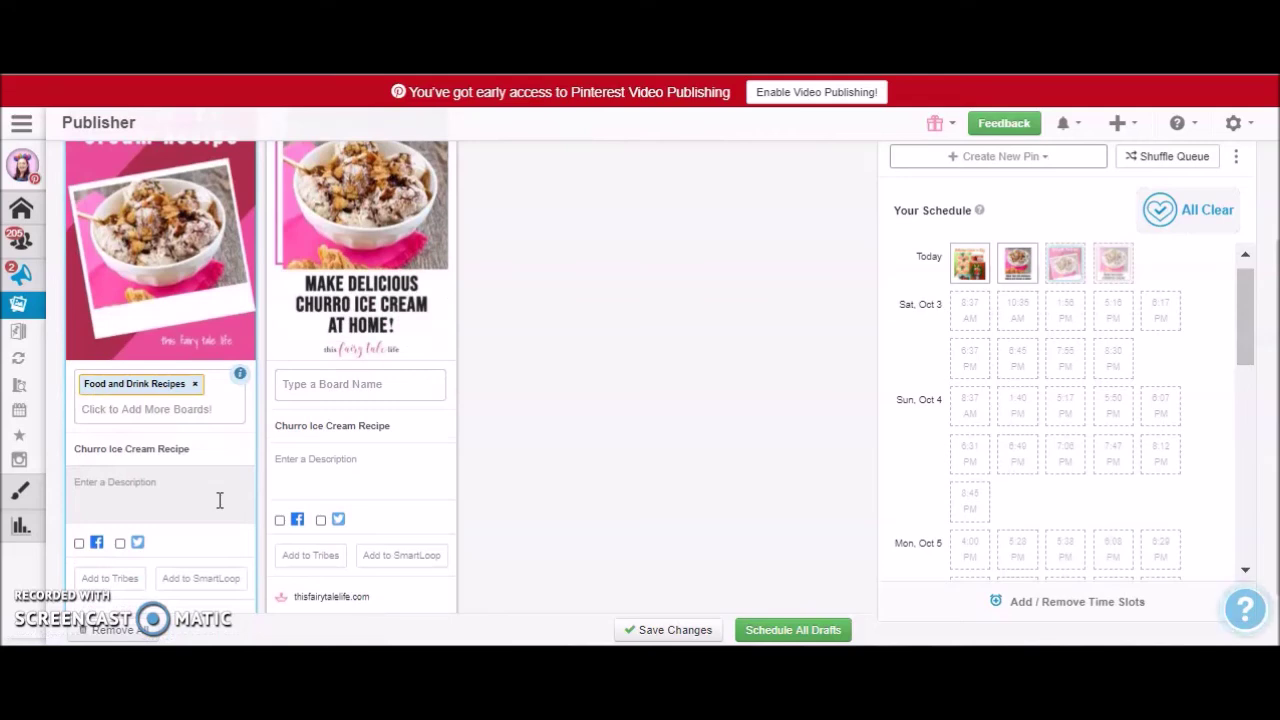
{"action": "scroll", "coordinate": [217, 500], "scroll_direction": "up", "scroll_amount": 2}
{"action": "scroll", "coordinate": [203, 523], "scroll_direction": "down", "scroll_amount": 2}
{"action": "left_click", "coordinate": [173, 496]}
{"action": "type", "text": "Make your own delicious churro ice cream at home!"}
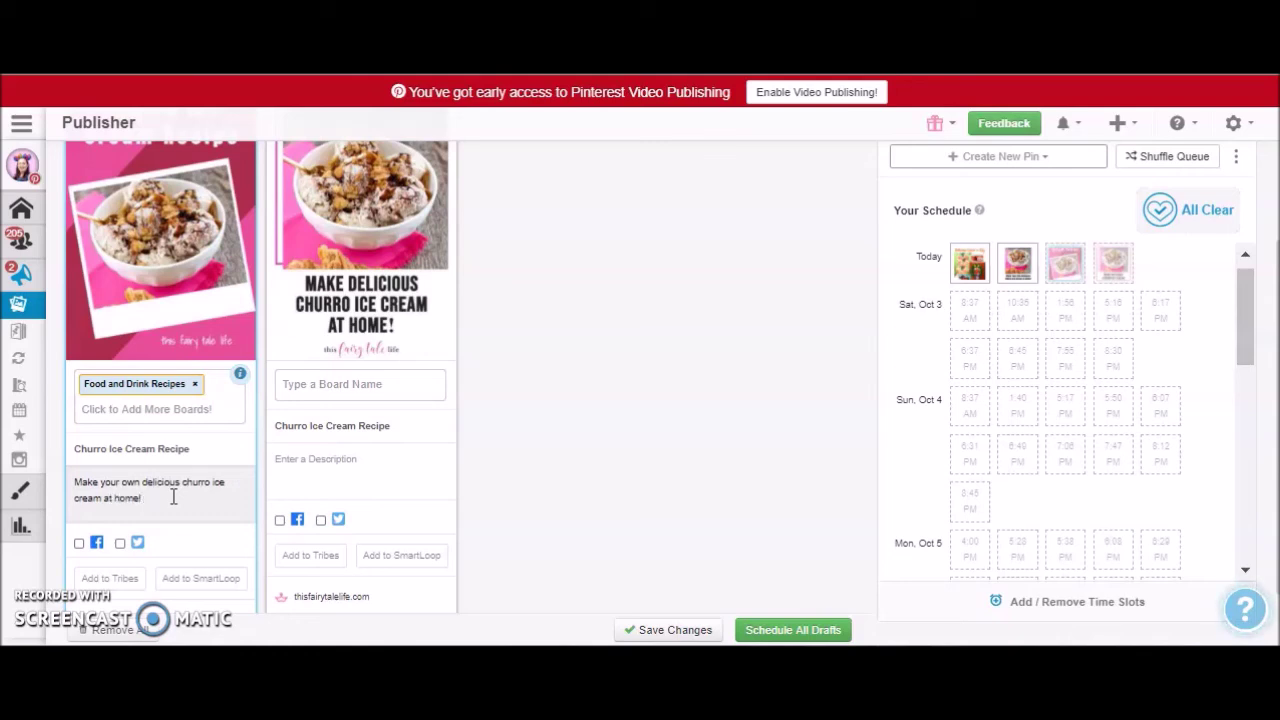
{"action": "type", "text": " #icecream"}
{"action": "scroll", "coordinate": [173, 496], "scroll_direction": "down", "scroll_amount": 1}
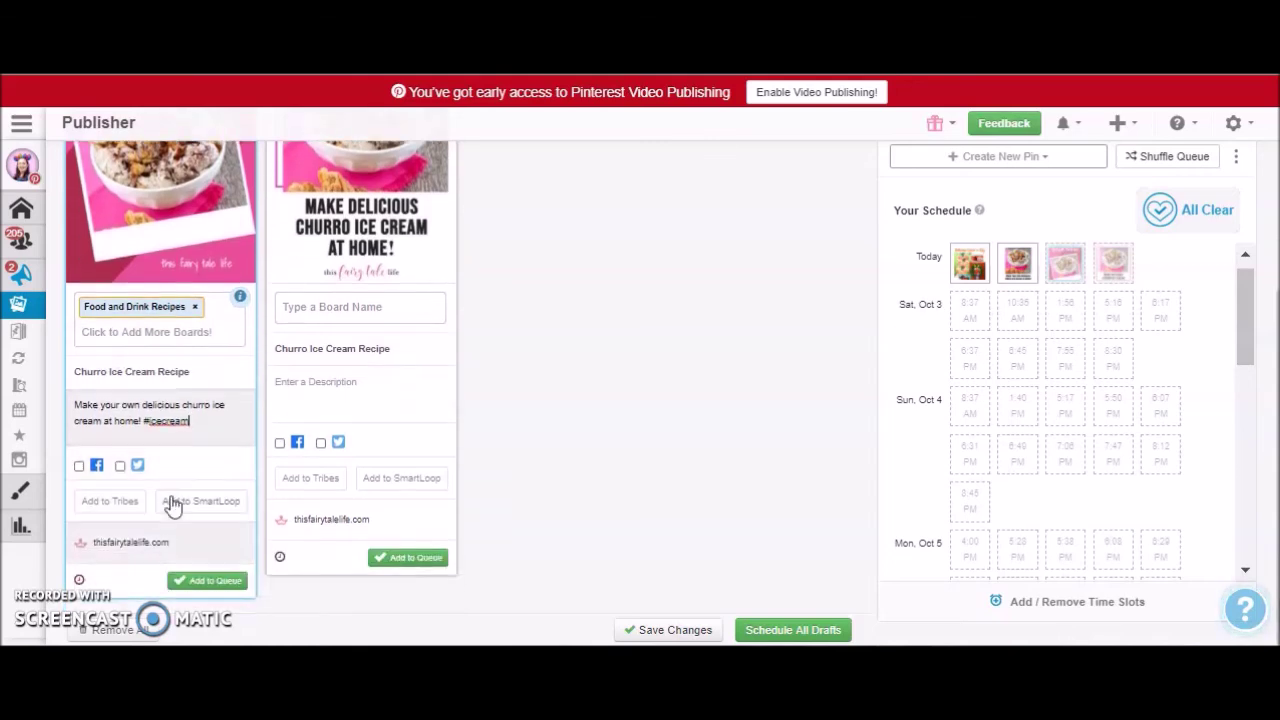
{"action": "left_click", "coordinate": [219, 580]}
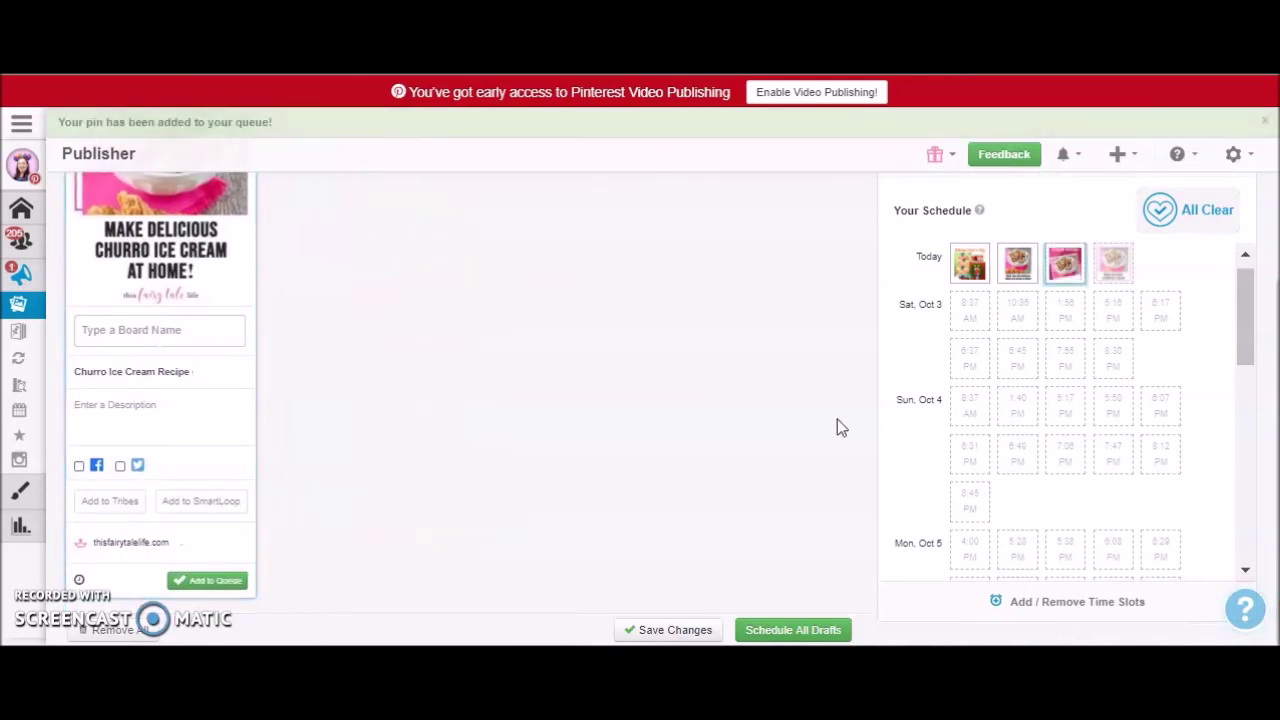